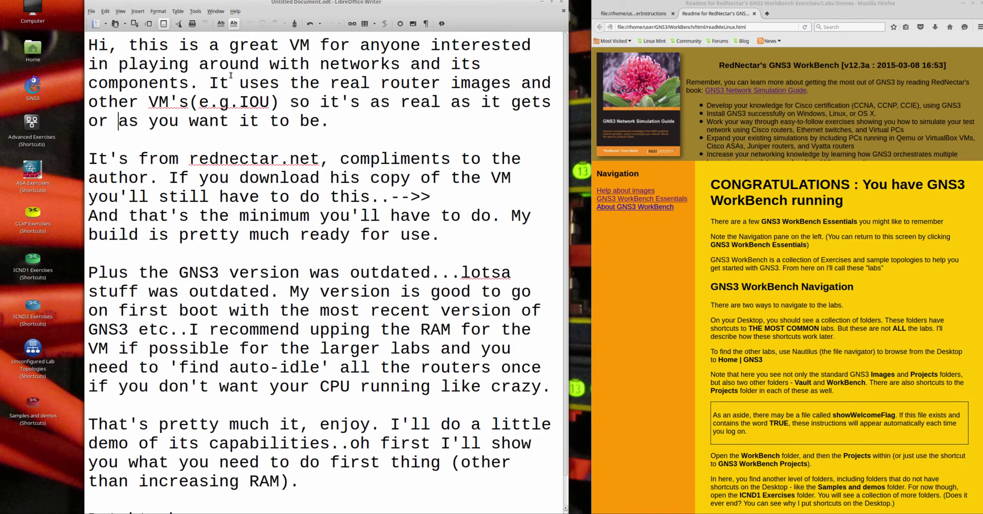
- Go over the document's introduction and bring up the first-time user instructions page in the browser
left_click(250, 83)
left_click(381, 101)
left_click(270, 158)
left_click(393, 175)
left_click(620, 15)
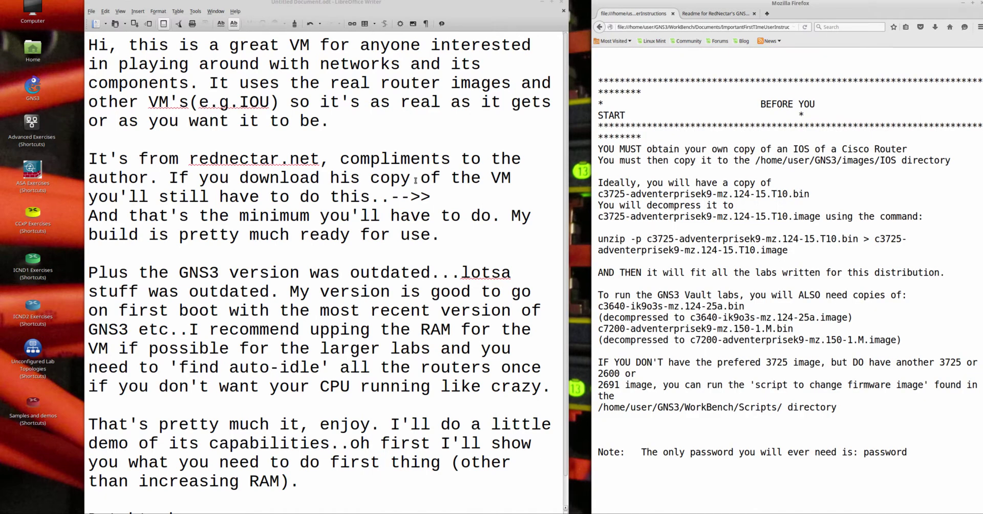
- Examine the instructions page for the required Cisco router images, their directory and the decompression notes
left_click_drag(438, 192, 149, 196)
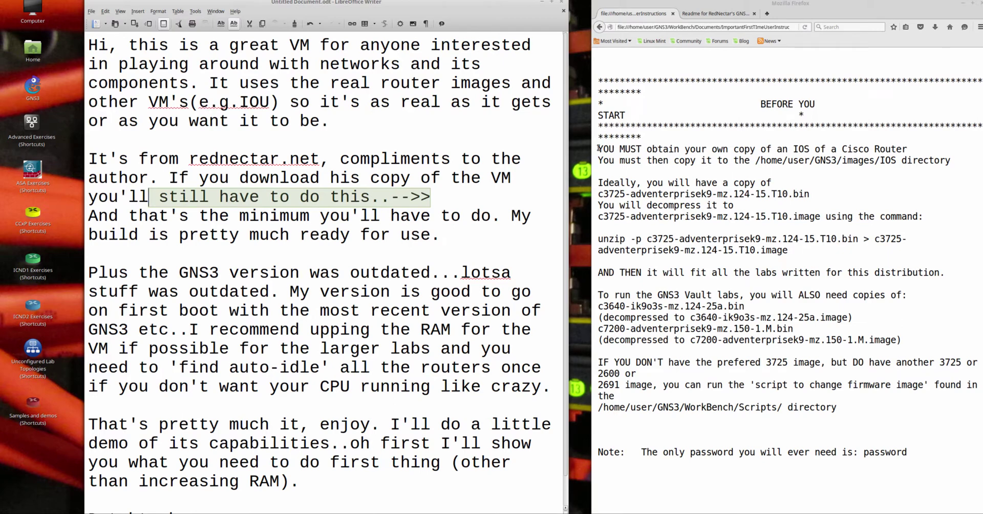
left_click_drag(599, 148, 956, 161)
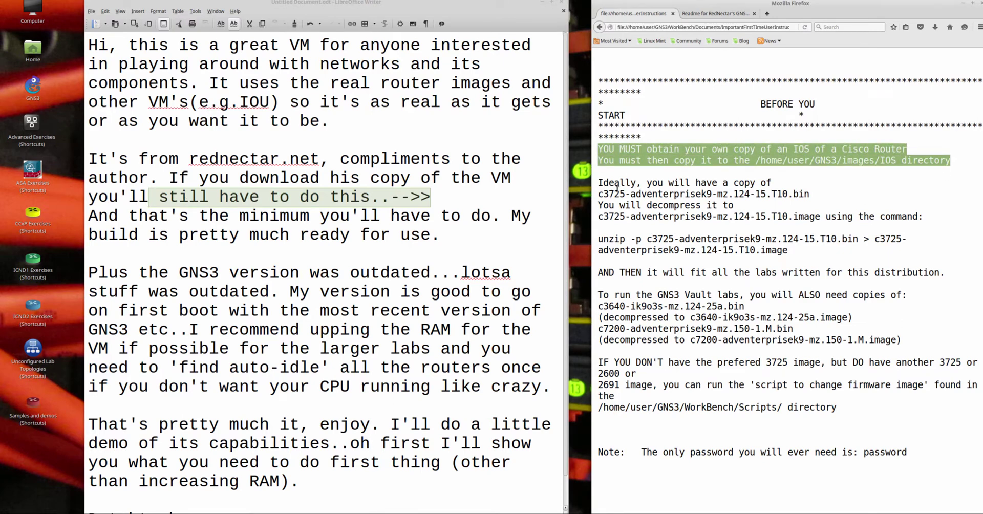
left_click_drag(620, 194, 690, 273)
left_click_drag(810, 317, 856, 453)
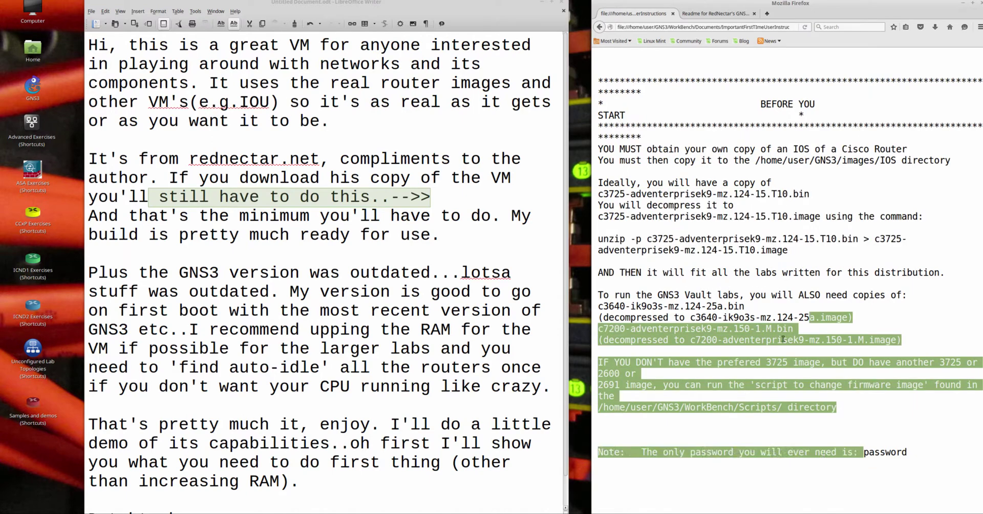
left_click(763, 418)
- Copy the note line about the password at the end of the instructions page
left_click_drag(909, 453, 597, 451)
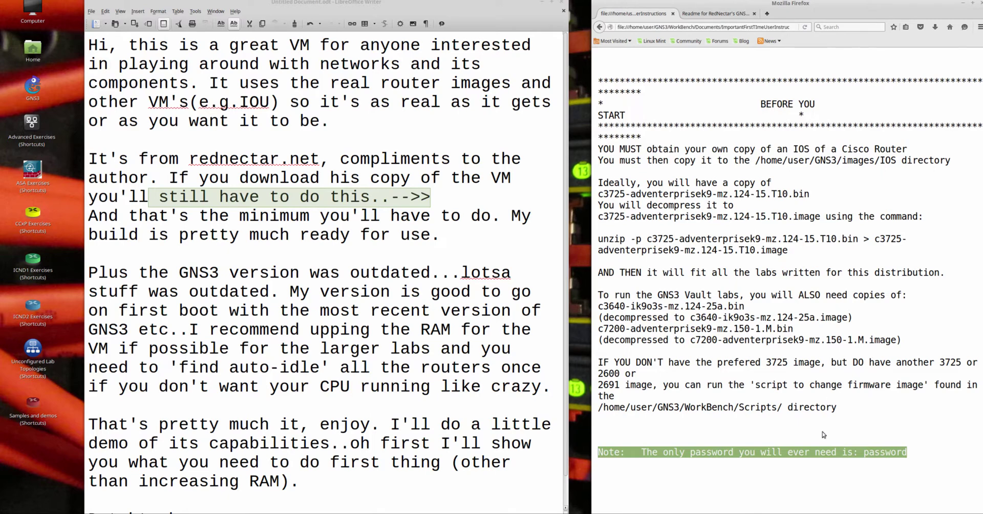
right_click(817, 452)
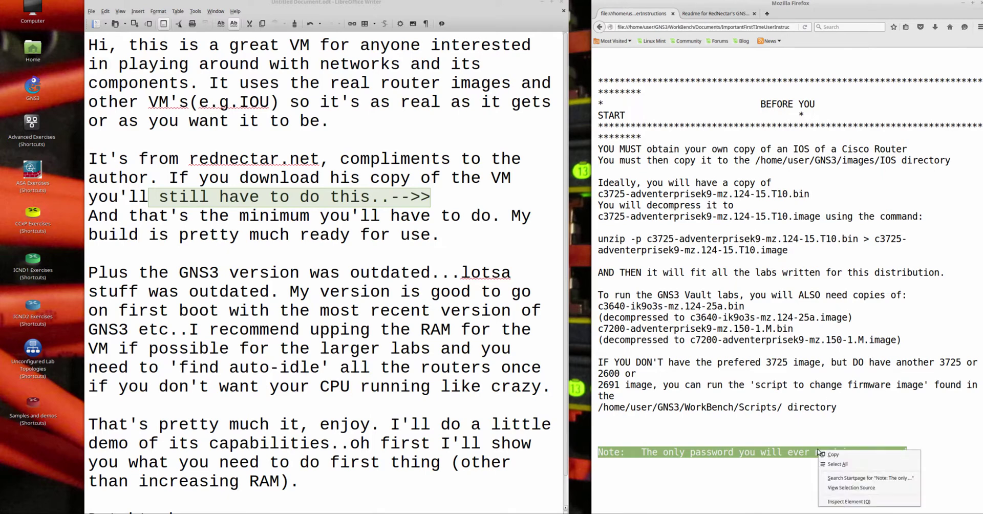
left_click(821, 454)
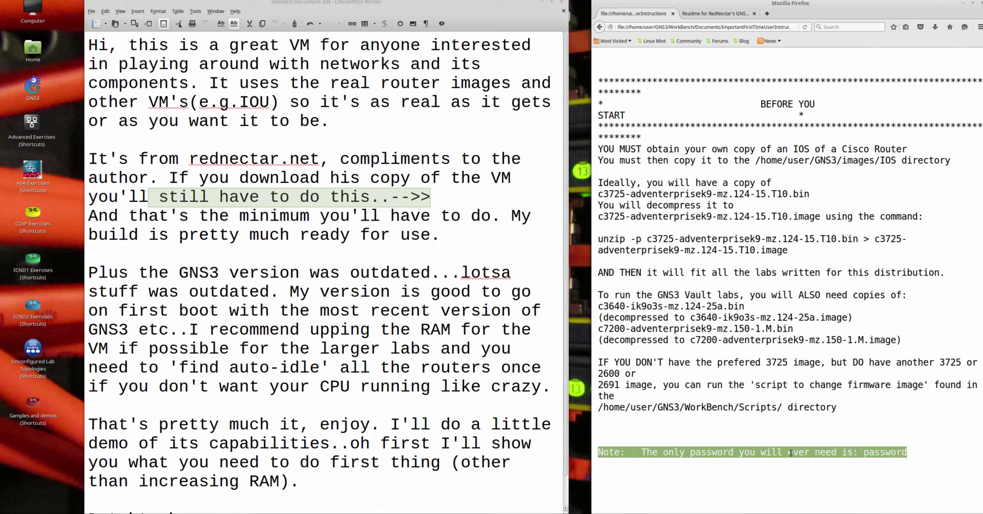
- Enlarge the instructions page text and highlight the password value in its closing note
key("ctrl+plus")
key("ctrl+plus")
key("ctrl+plus")
key("ctrl+plus")
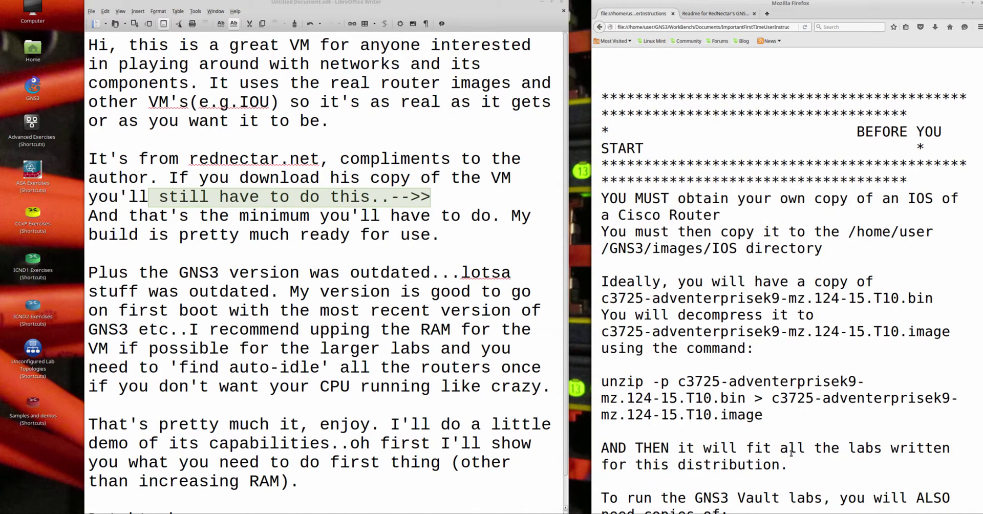
scroll(791, 453, "down", 5)
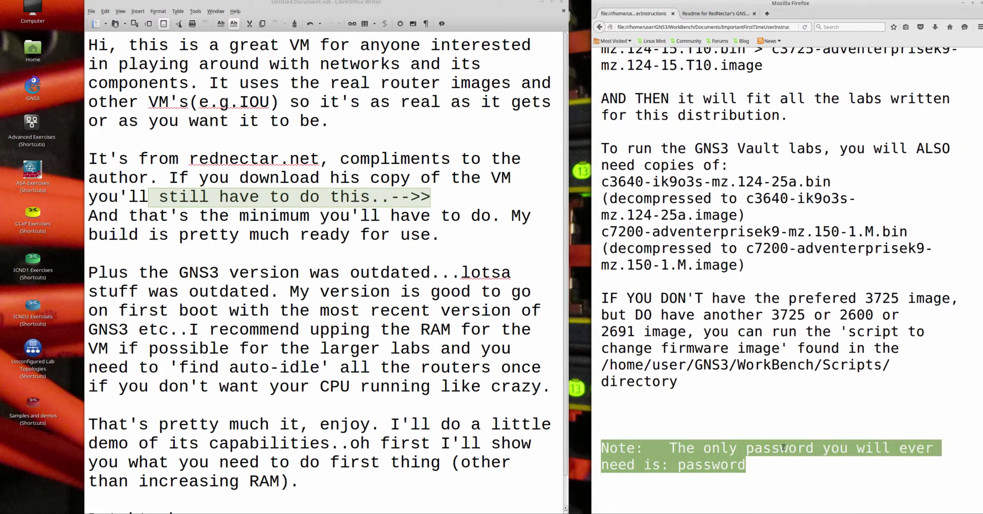
left_click(786, 449)
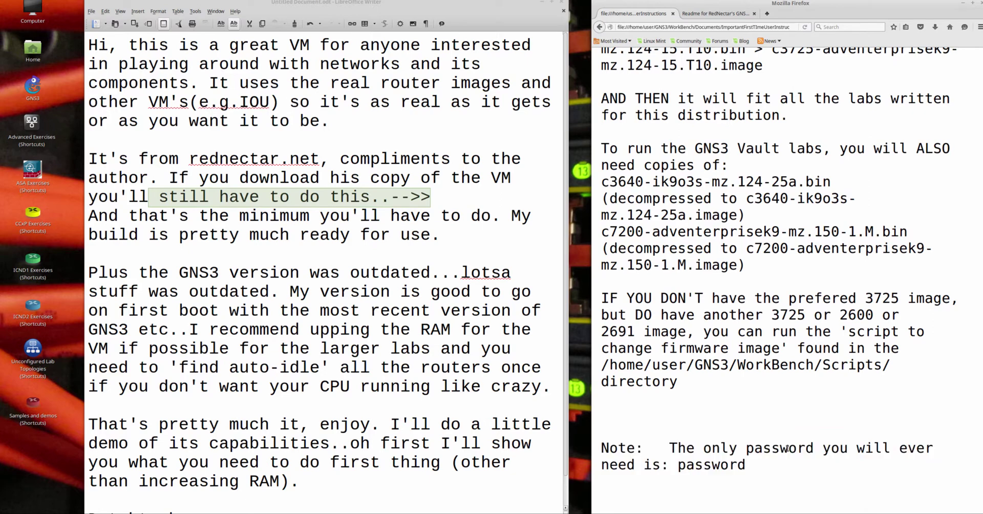
double_click(731, 463)
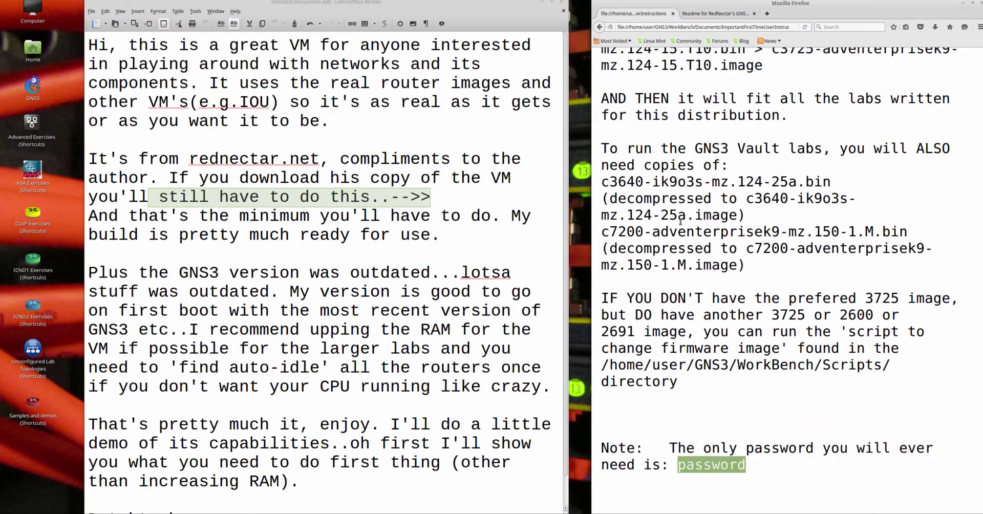
- Insert "/this" directly after "My" in the document sentence about the build being ready for use
left_click(286, 210)
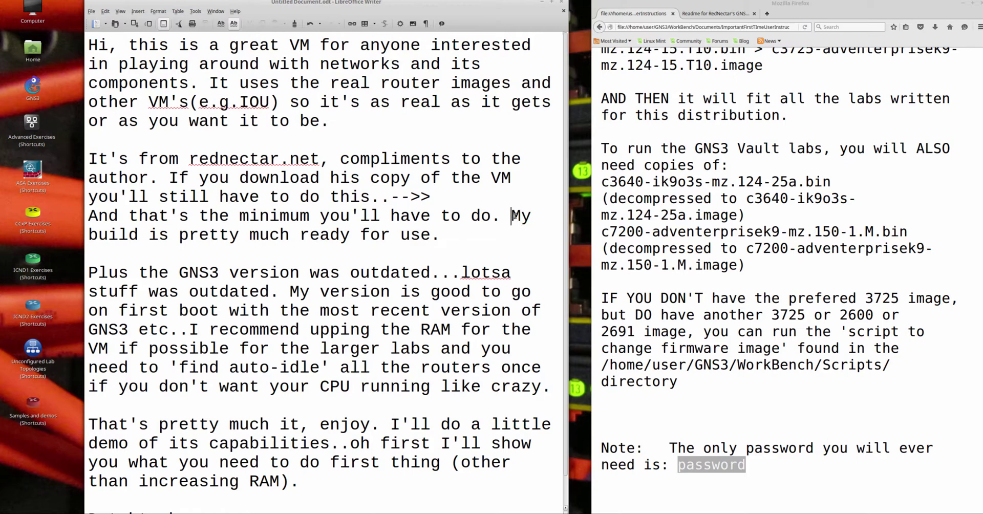
left_click_drag(511, 216, 544, 228)
left_click(532, 215)
scroll(531, 212, "down", 1)
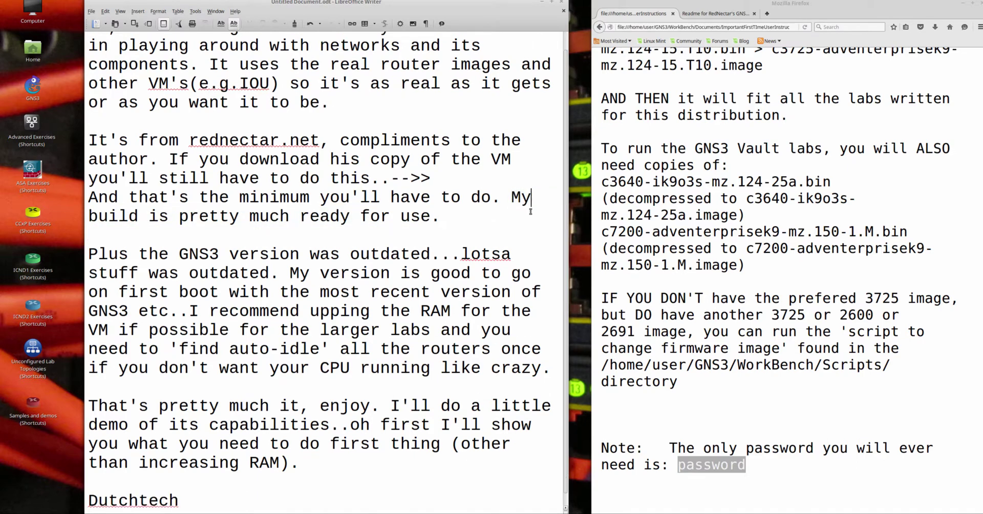
type("/this")
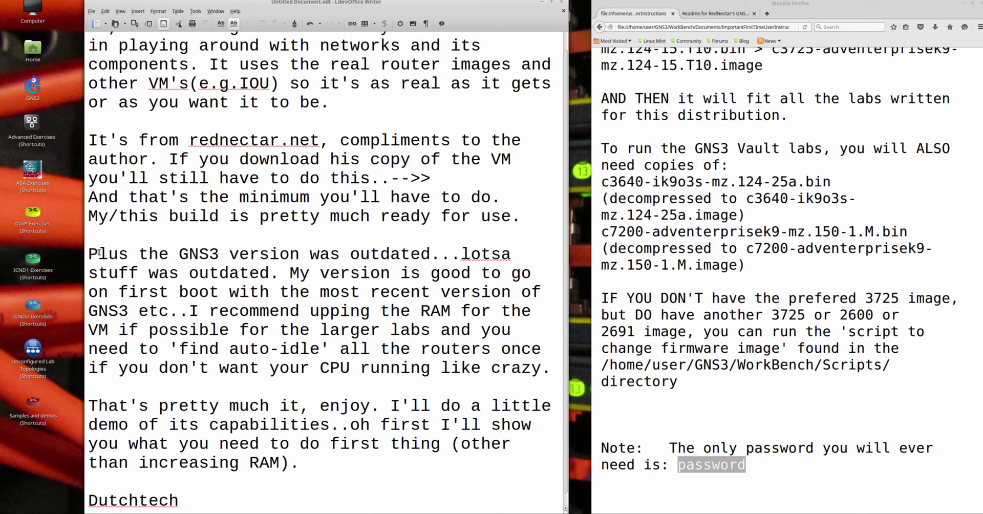
- Highlight the document's advice on increasing RAM and finding auto-idle for the routers, and minimize the document window
left_click_drag(91, 255, 136, 306)
left_click(183, 316)
left_click_drag(290, 313, 499, 322)
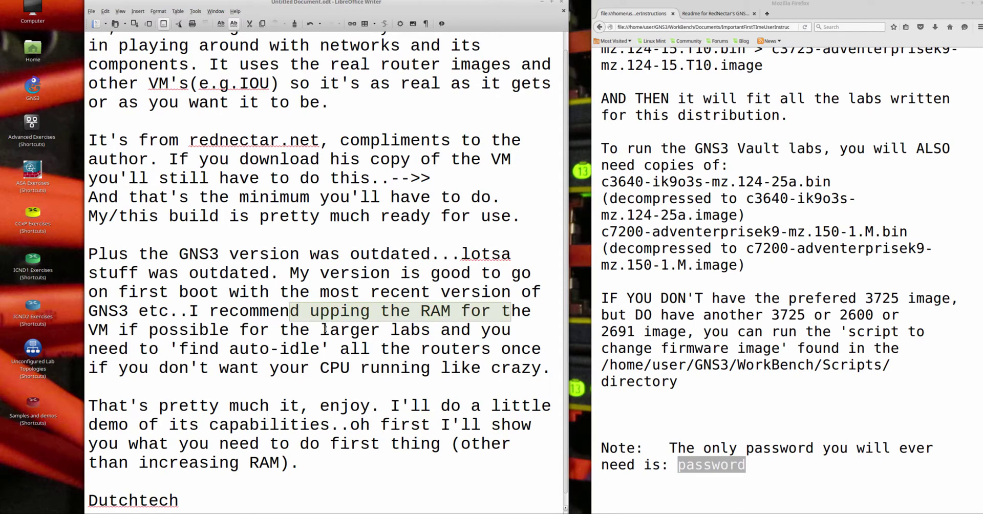
left_click_drag(169, 350, 392, 350)
scroll(373, 373, "down", 1)
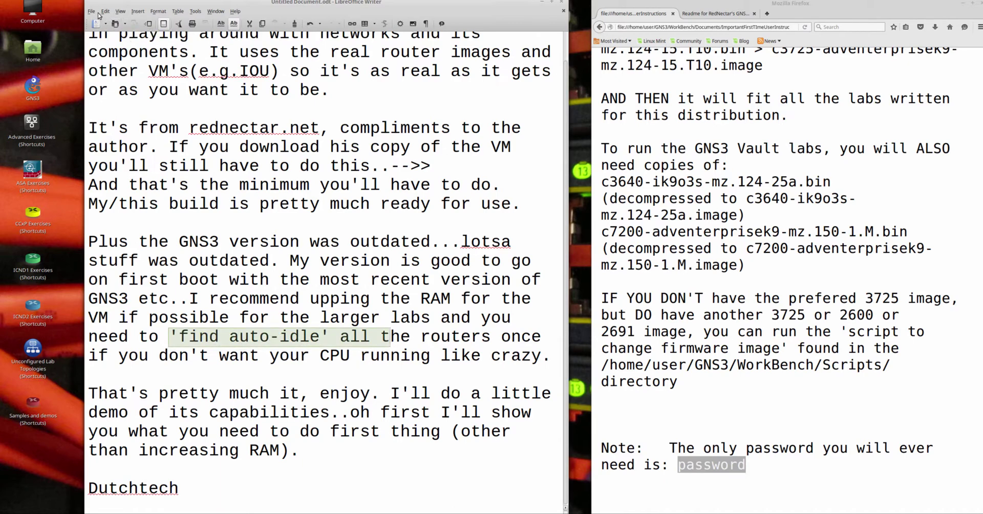
left_click(542, 4)
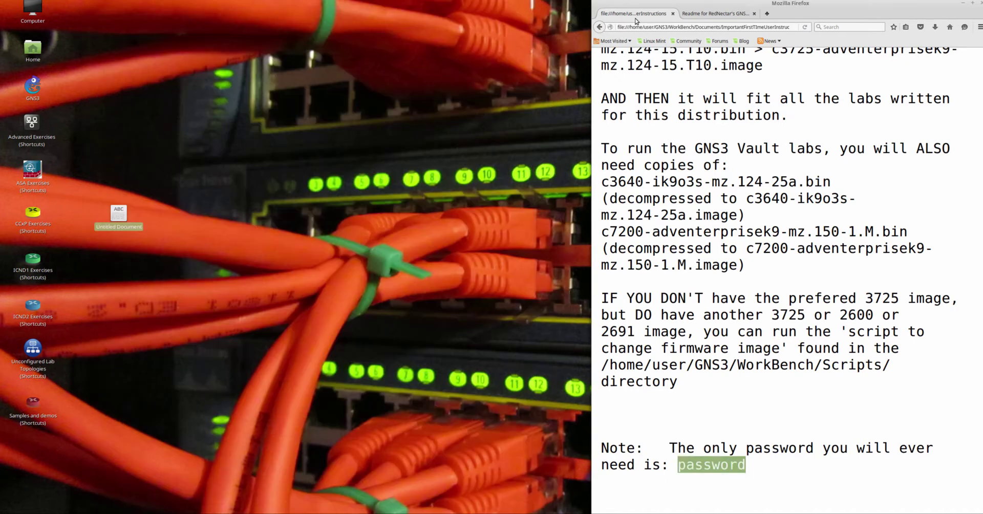
- Open the ICND1 Configure 2 IPv4 Routers exercise from the ICND1 Exercises (Shortcuts) folder
left_click(720, 14)
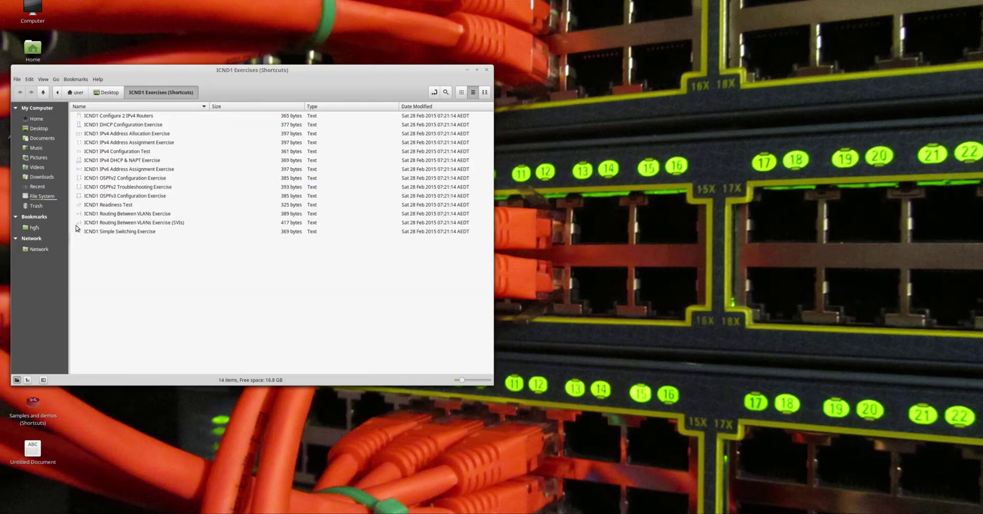
left_click(135, 119)
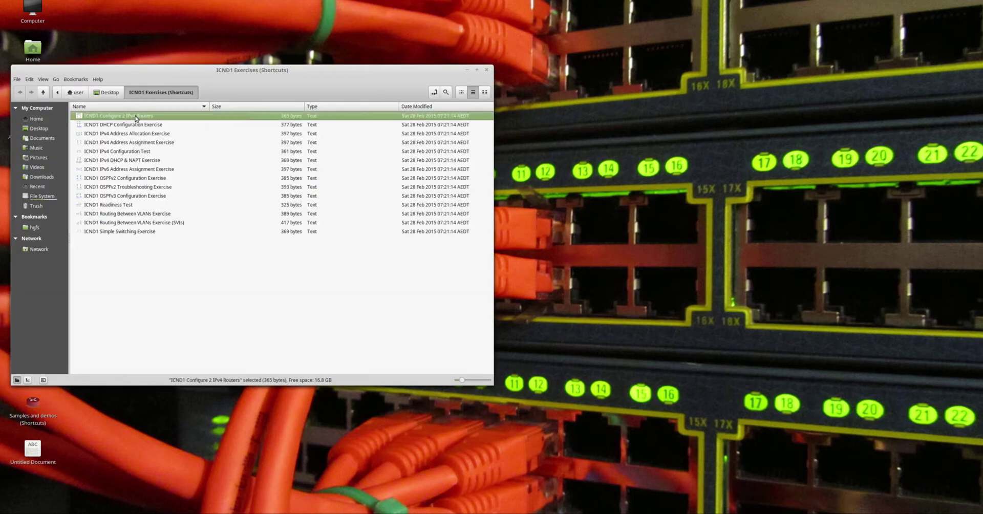
double_click(136, 117)
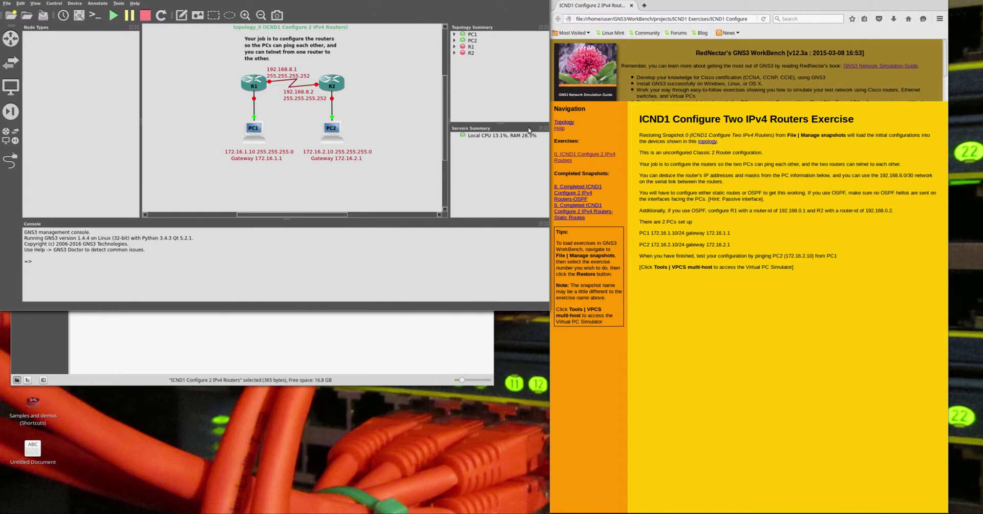
- Bring the GNS3 window to the front, maximize it and enlarge the two-router topology
left_click(405, 319)
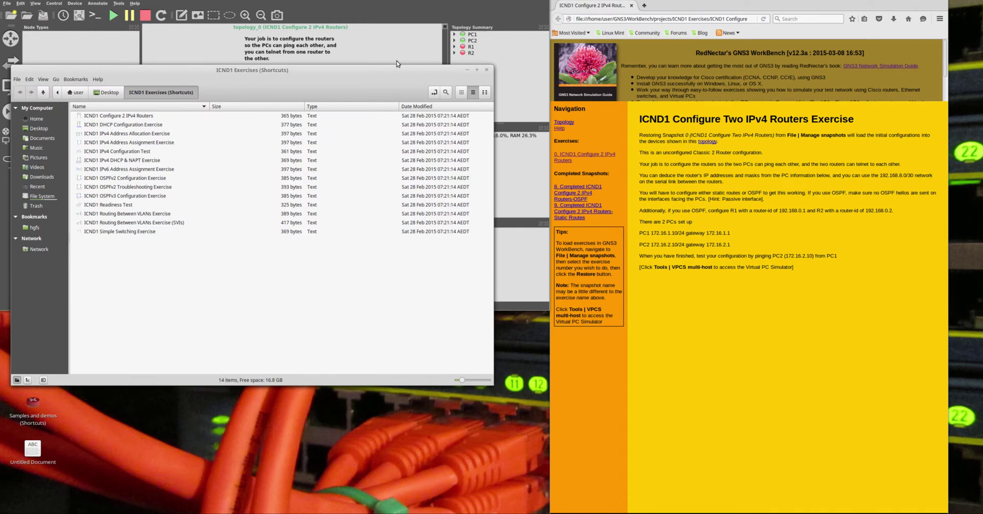
left_click(385, 14)
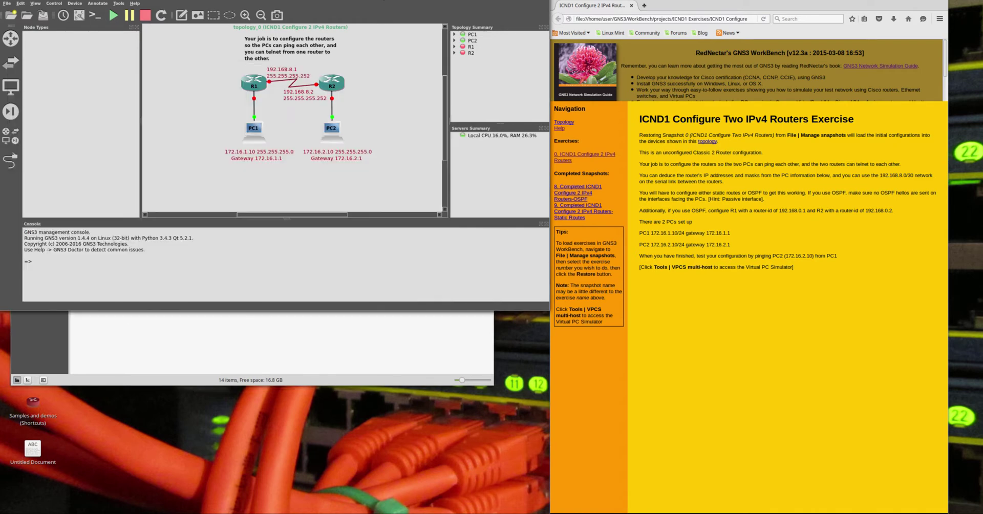
key("super+Up")
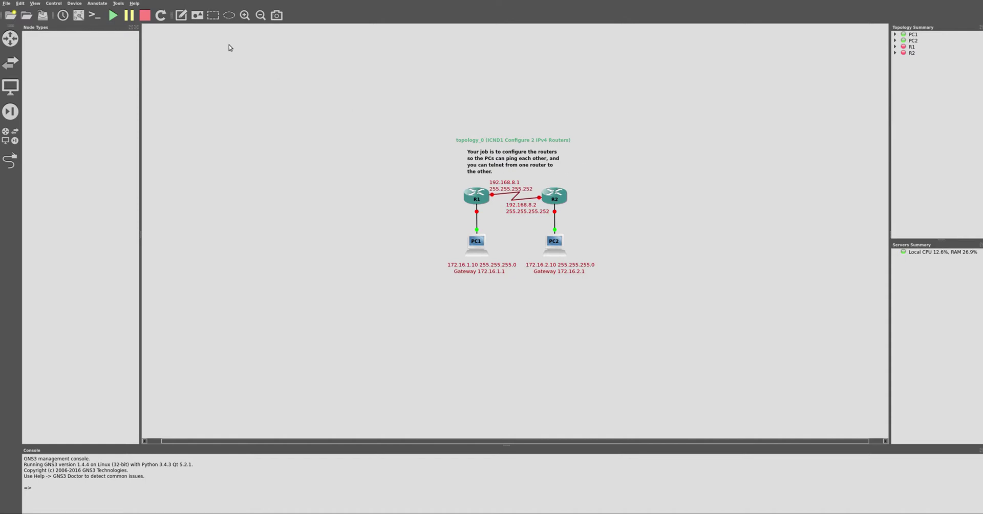
left_click(241, 18)
left_click(241, 18)
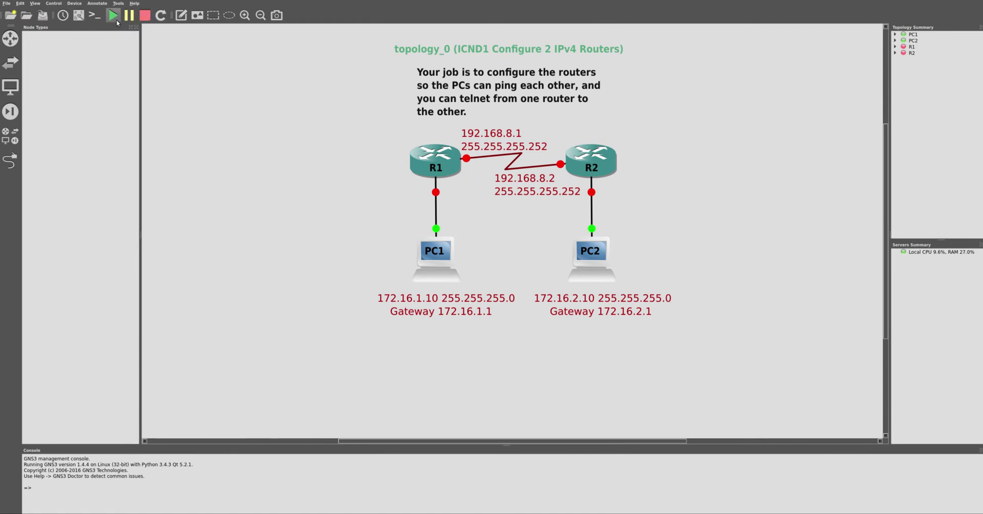
- Start all devices in the topology and show their interface labels
left_click(113, 16)
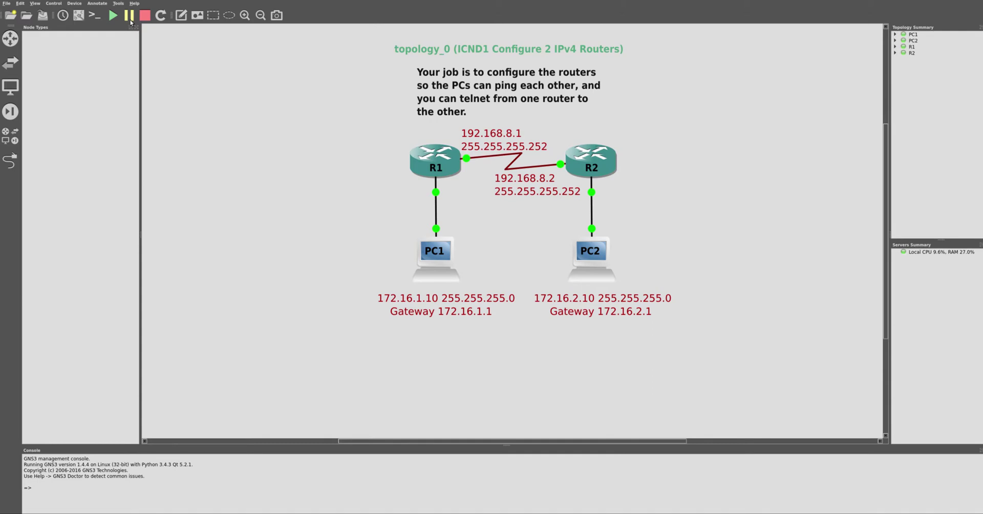
left_click(79, 16)
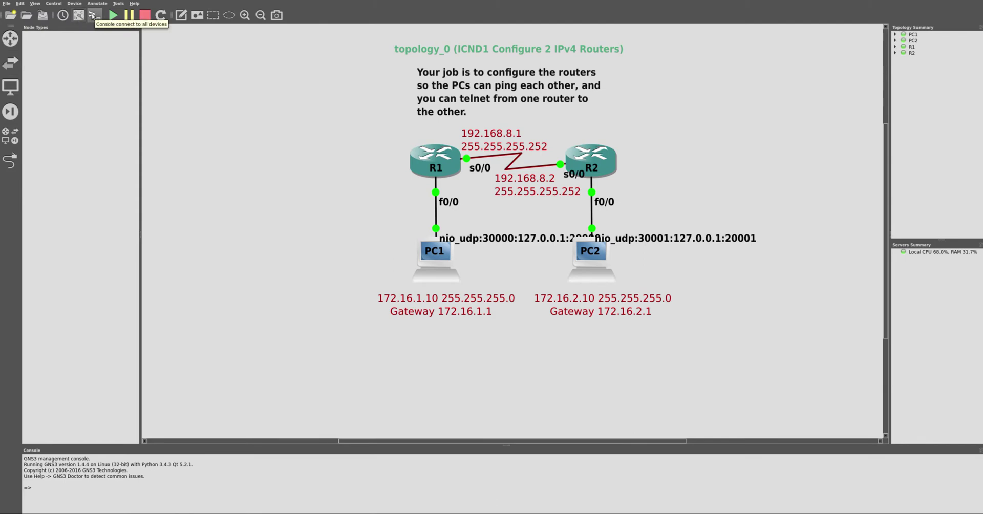
- Open console connections to all devices and arrange the R1 and R2 console windows side by side
left_click(94, 15)
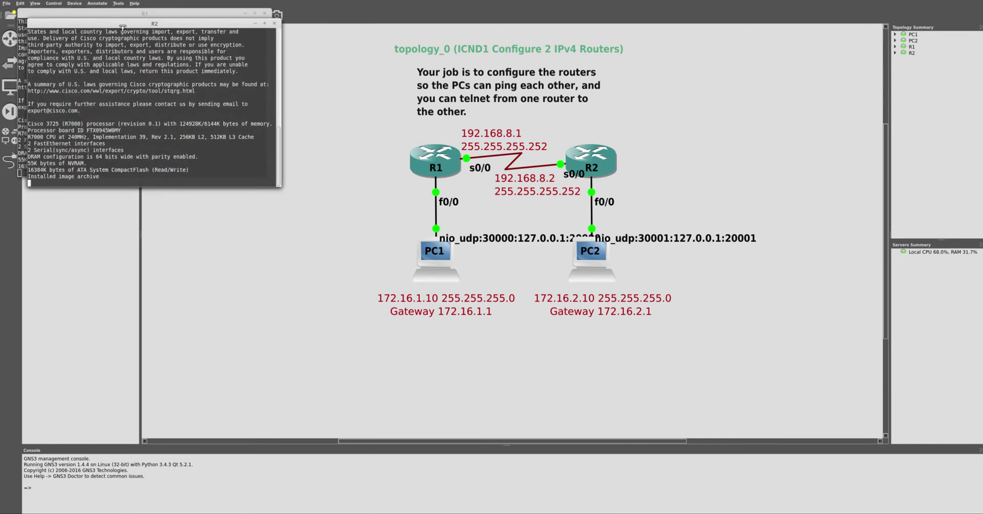
left_click_drag(183, 25, 804, 77)
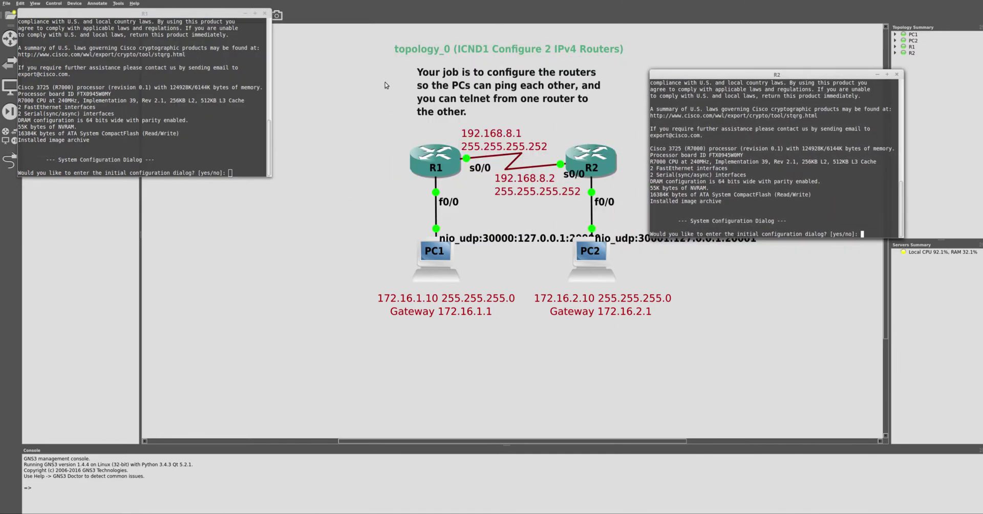
left_click_drag(210, 14, 320, 107)
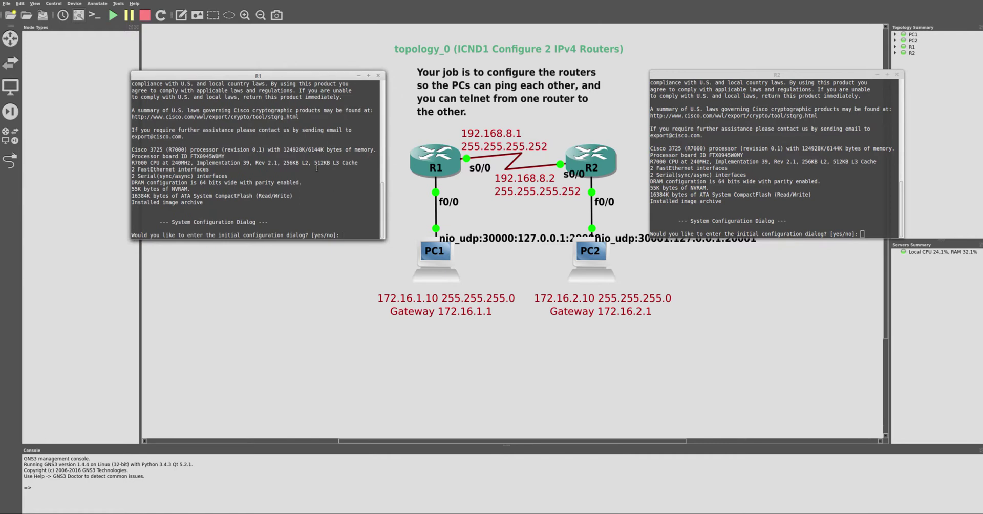
- Decline the initial configuration dialog with "n" in the R1 and R2 consoles
key("Return")
key("Return")
key("Return")
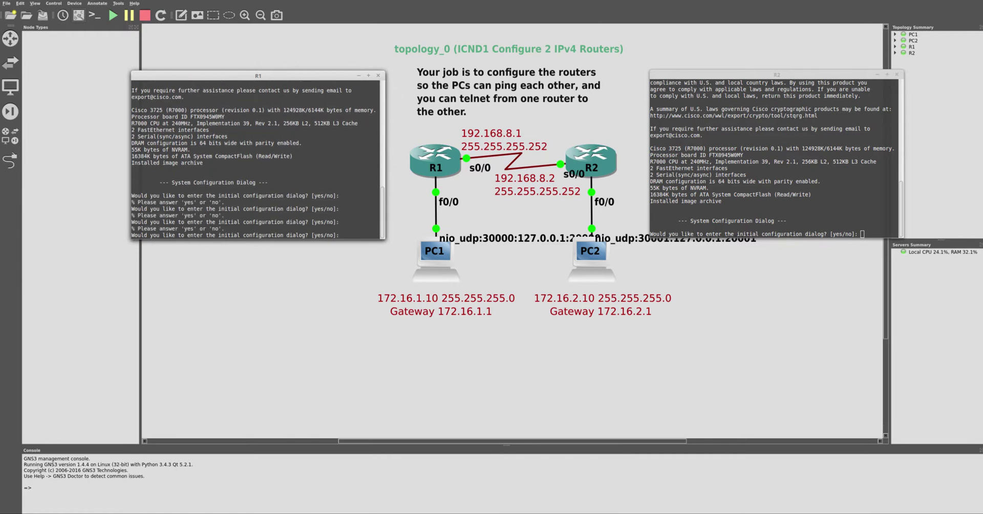
key("Return")
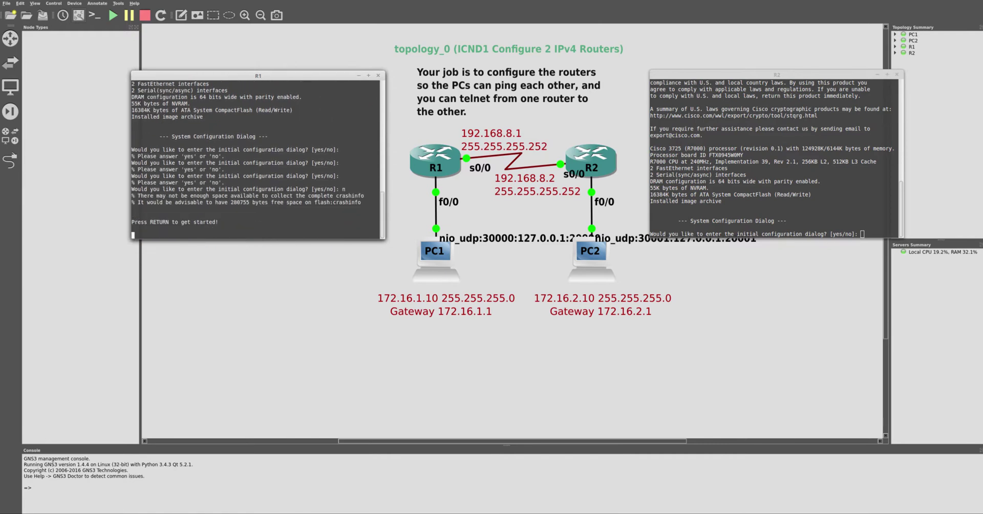
left_click(782, 188)
type("n")
key("Return")
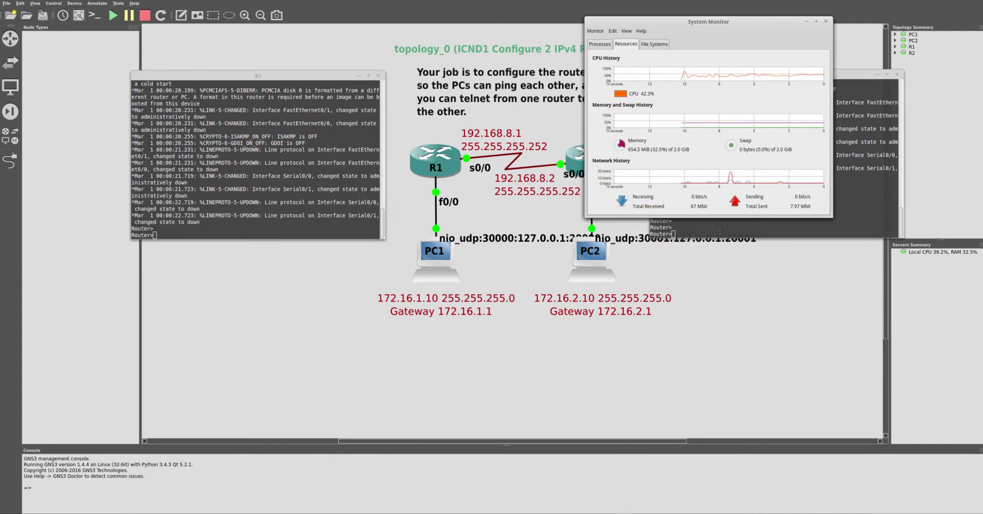
- Apply an automatically calculated Idle-PC value to R1 and check the CPU usage in System Monitor
right_click(430, 161)
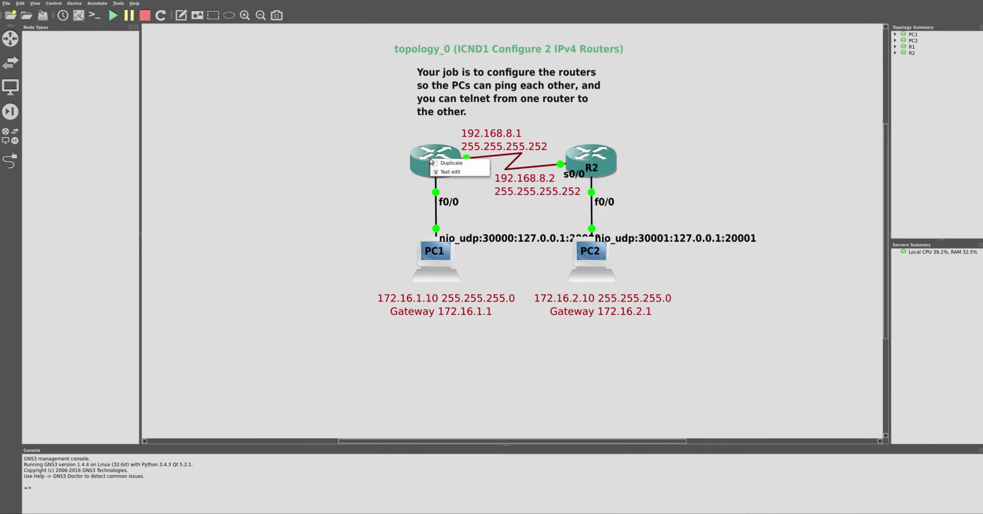
left_click(430, 161)
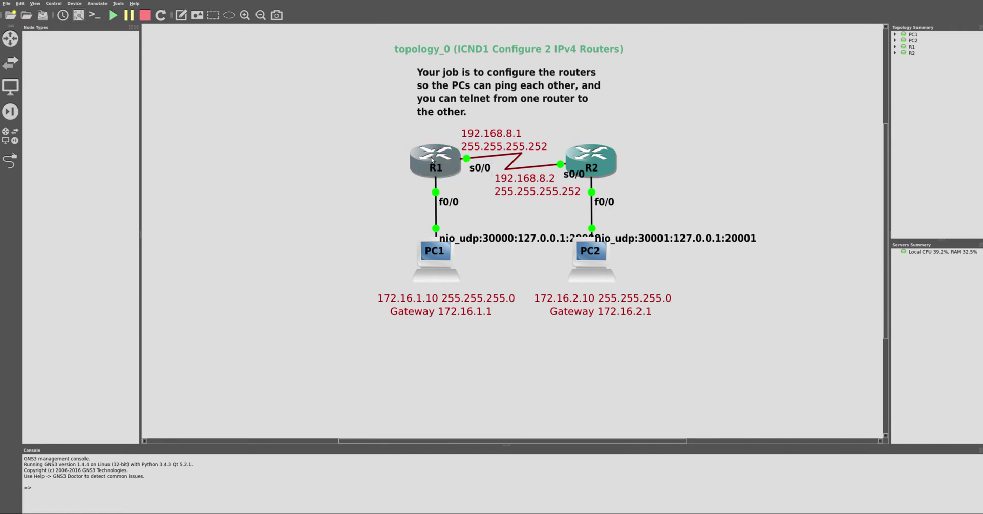
right_click(431, 160)
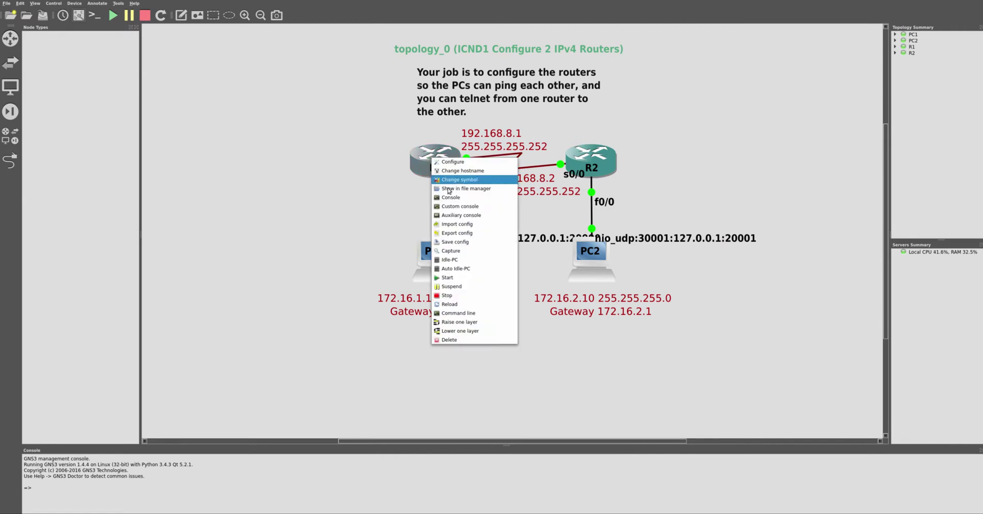
left_click(459, 269)
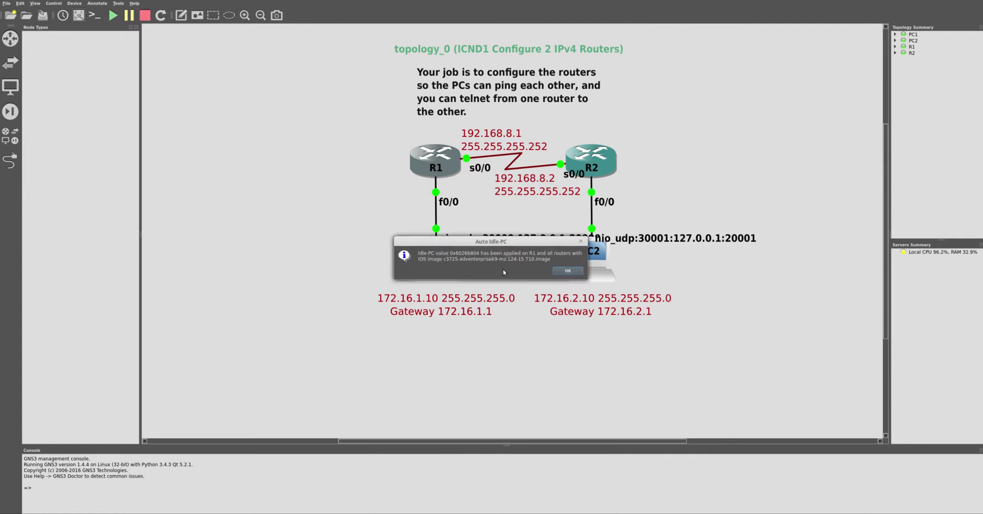
left_click(566, 271)
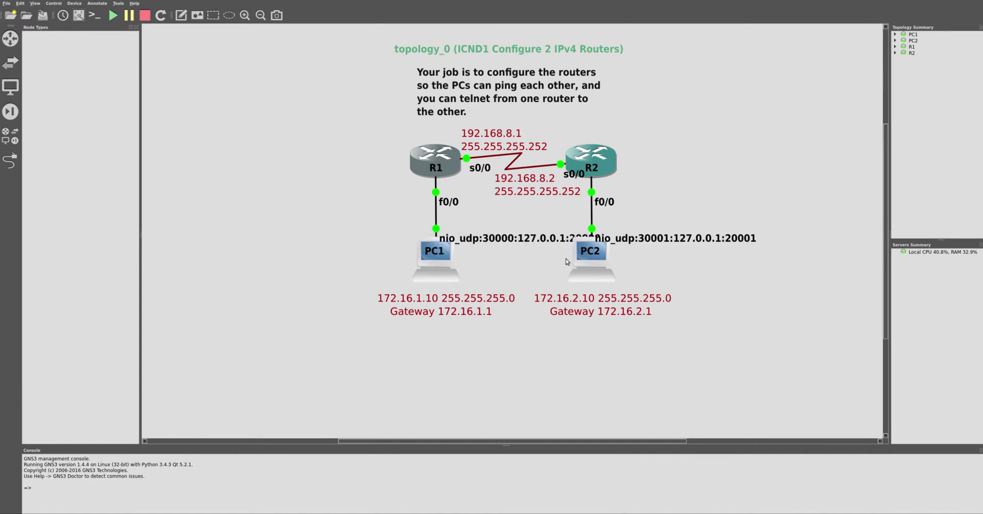
key("alt+Tab")
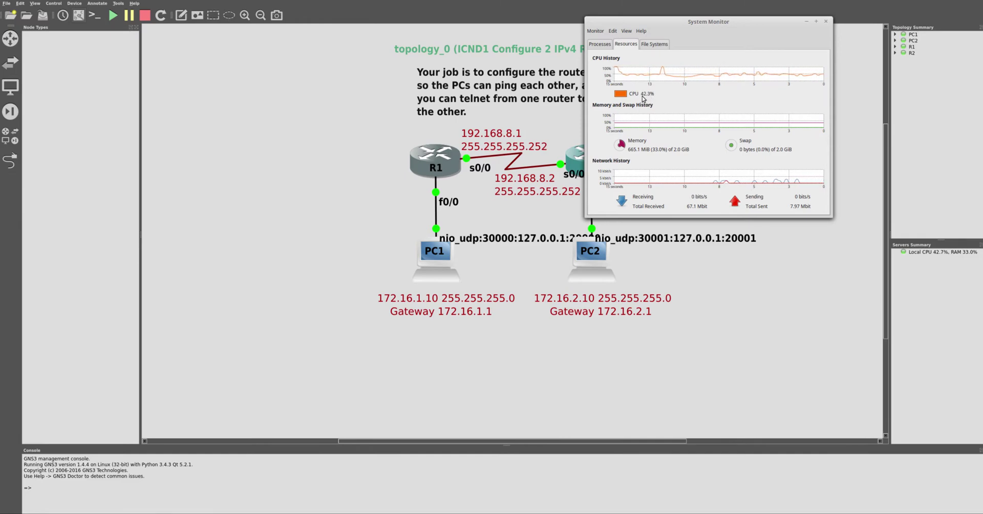
left_click(382, 144)
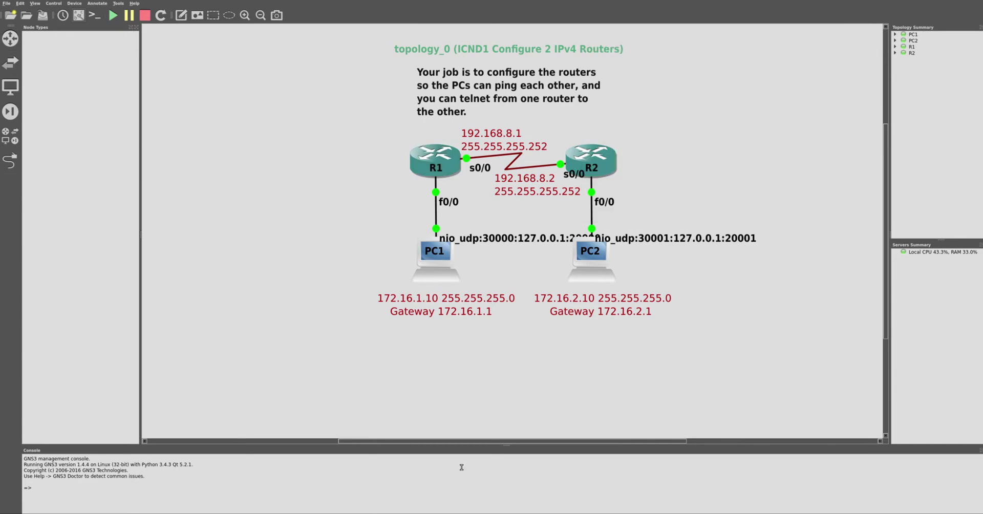
- Bring the R1 and R2 consoles to the front and enter global configuration mode on R2
key("alt+Tab")
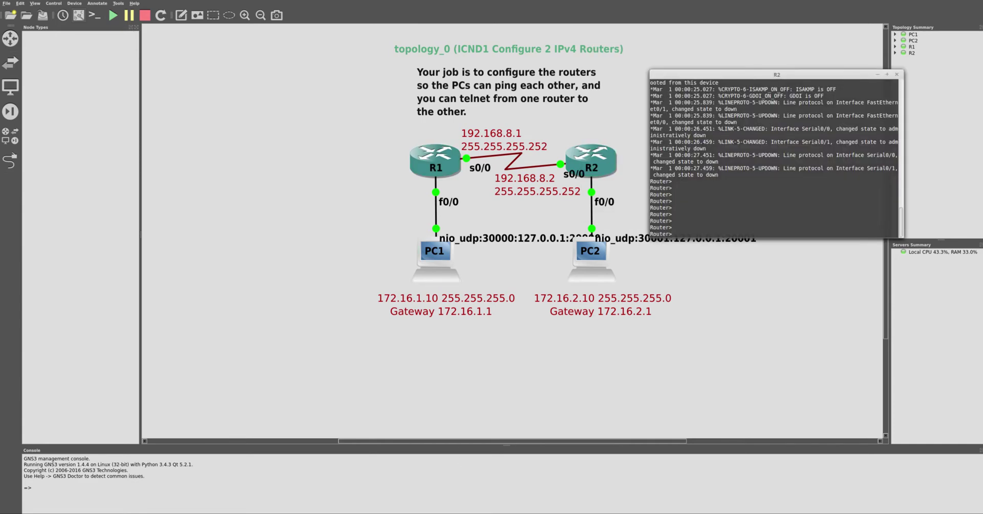
key("alt+Tab")
left_click(718, 201)
type("en")
key("Return")
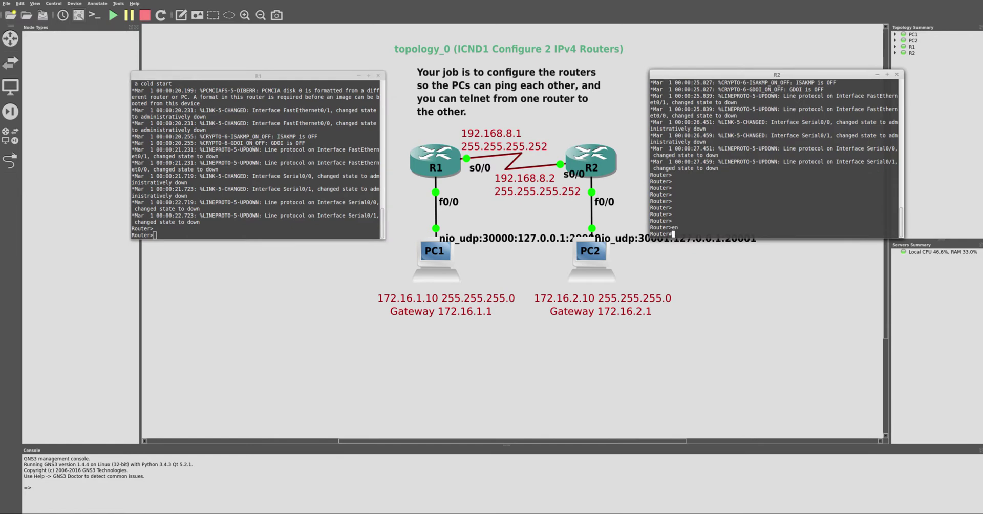
type("conf t")
key("Return")
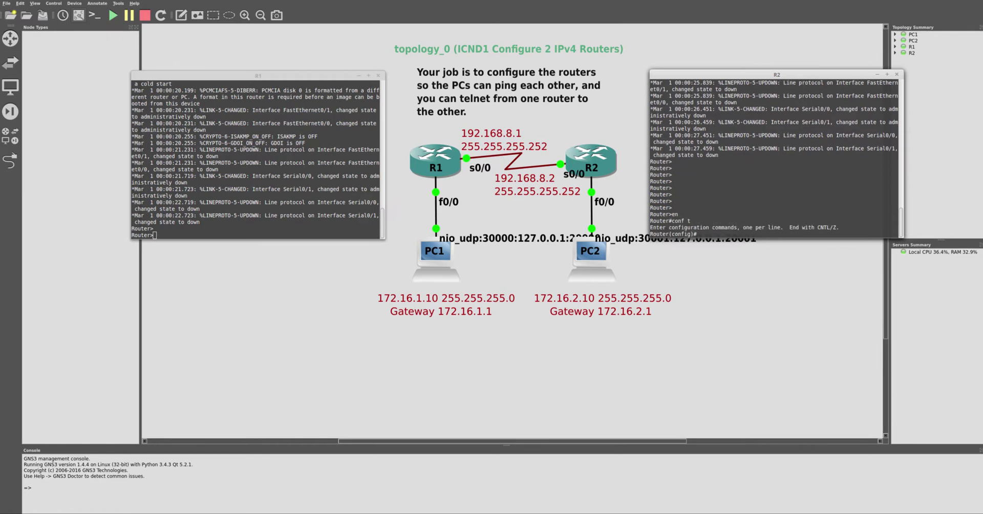
- Enter interface s0/0 on R2 and enable it with "no shut"
type("int s0/0")
key("Return")
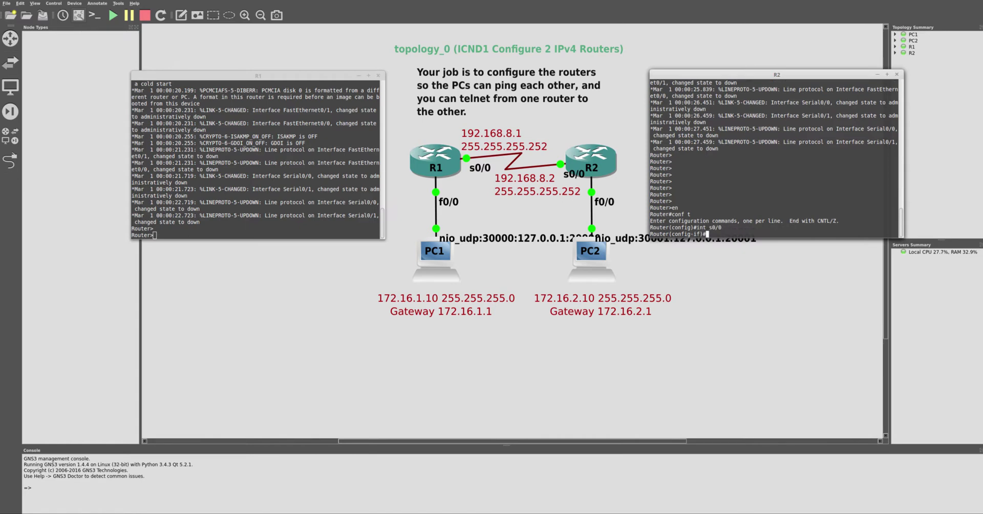
type("no shut")
key("Return")
- Display R2's full running configuration from interface mode and review the interface sections
type("do sh run")
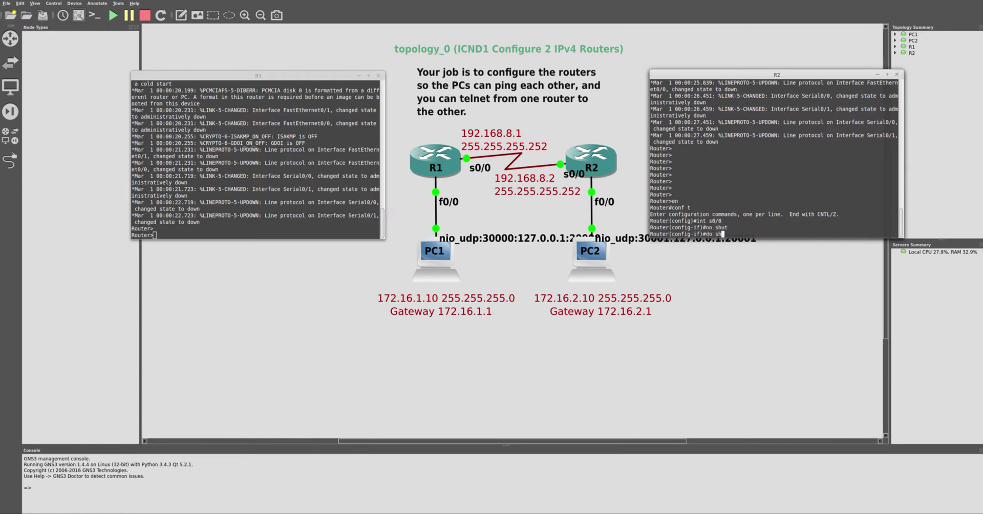
key("Return")
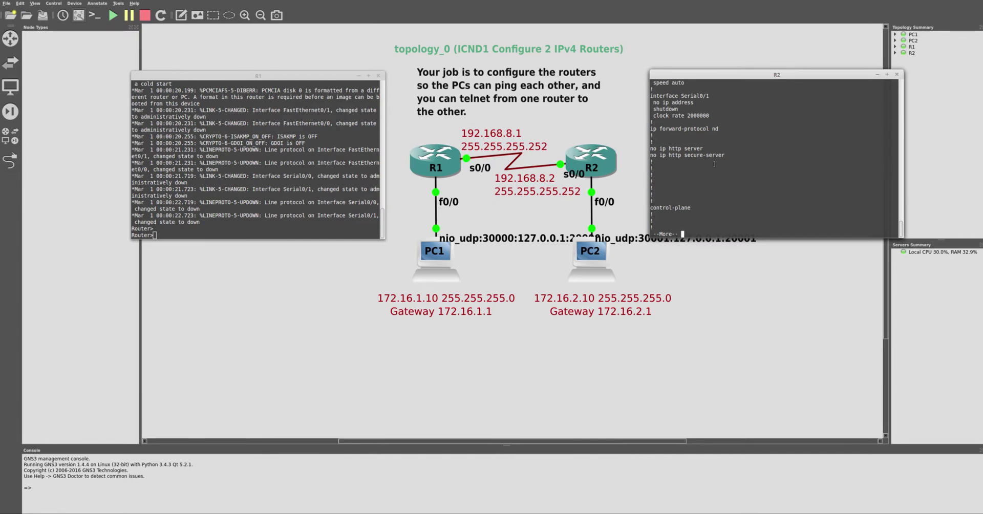
scroll(714, 164, "up", 2)
scroll(712, 136, "up", 2)
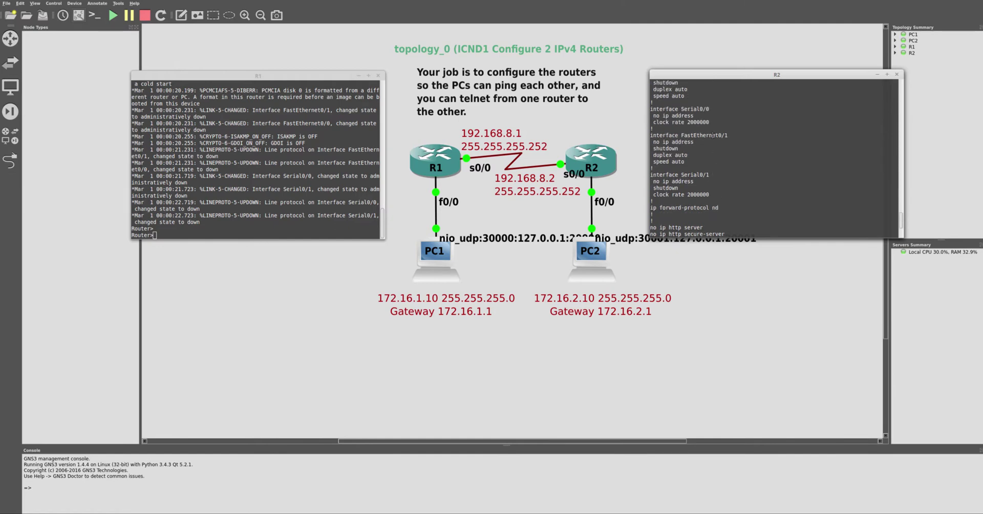
key("space")
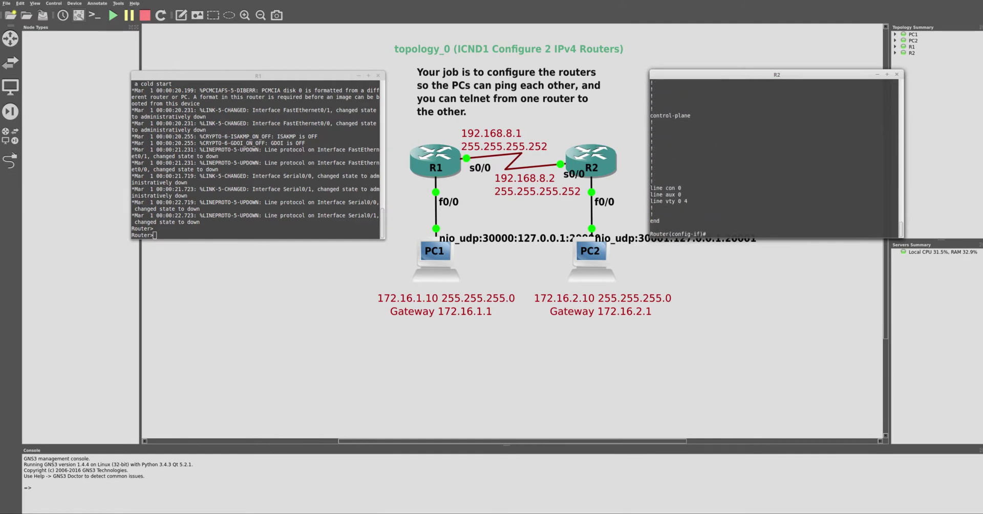
- Assign IP address 192.168.8.2 with mask 255.255.255.252 to R2's Serial0/0 and issue "no shut"
type("ip add 1")
type("92.")
type("1")
type("5")
type("8")
type(".8.2 2")
type("55.2555.")
key("BackSpace")
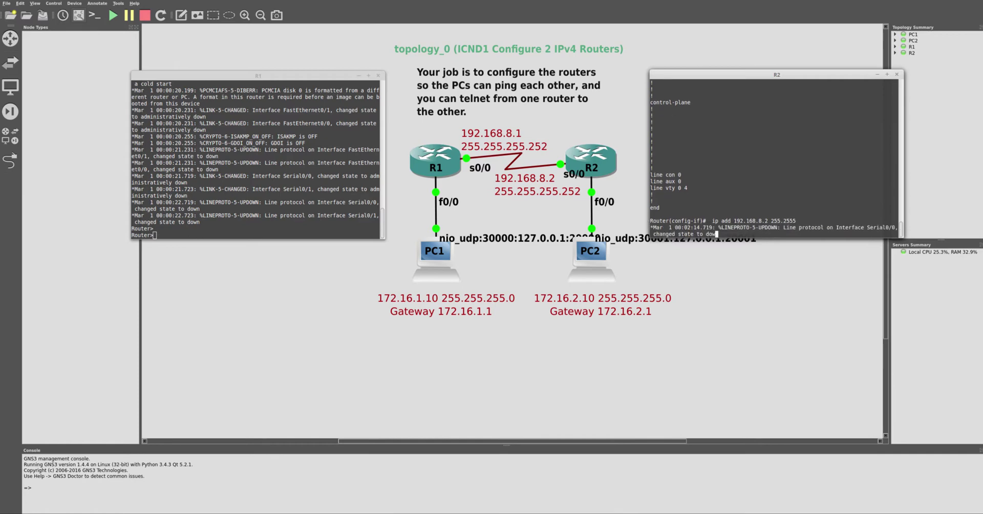
key("BackSpace")
key("Return")
key("Up")
key("BackSpace")
key("BackSpace")
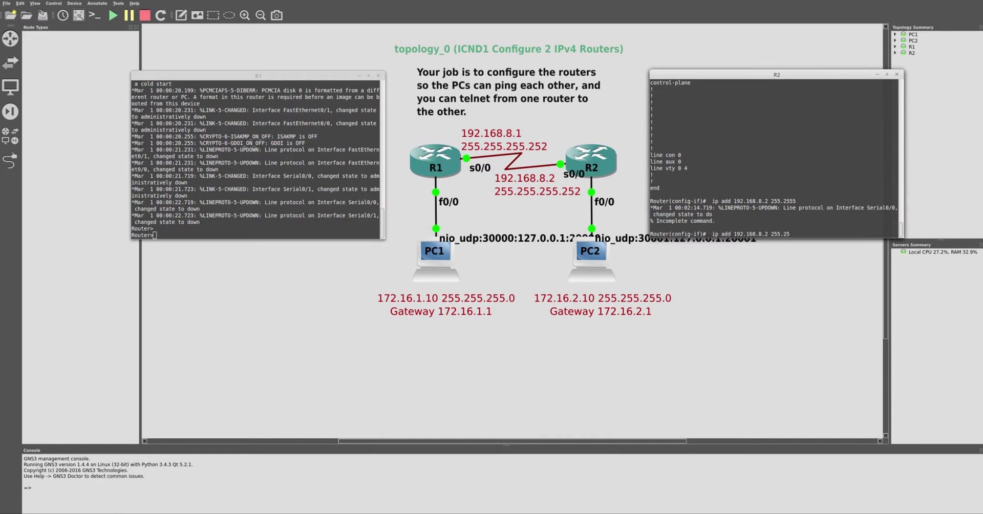
type("2")
key("BackSpace")
type("5.255.252")
key("Return")
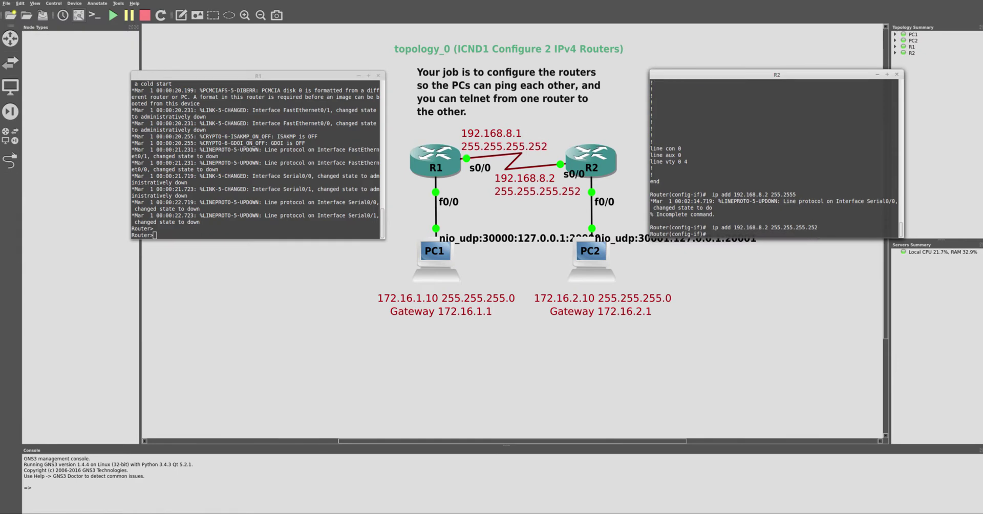
type("no shut")
key("Return")
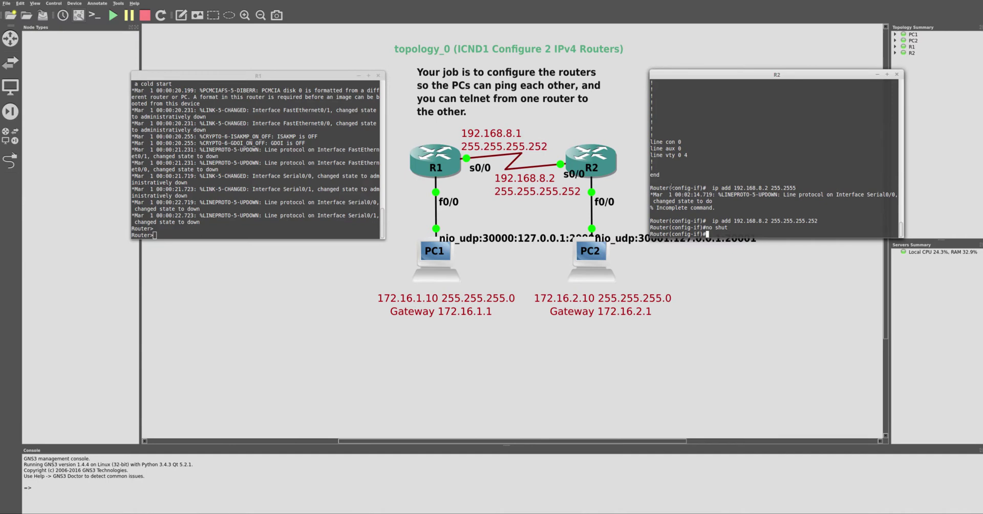
- Display R2's running configuration and copy the Serial0/0 interface, IP address and clock rate lines
type("do sh run")
key("Return")
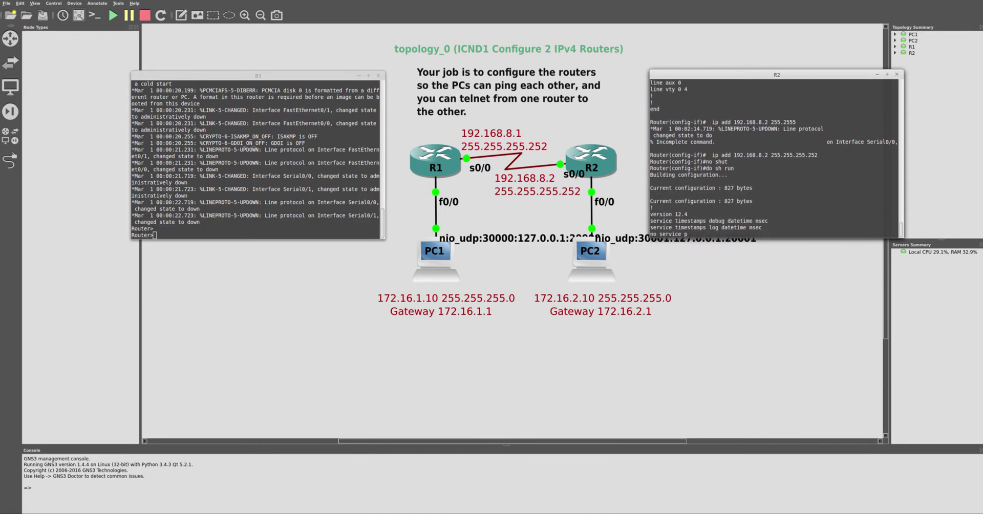
key("space")
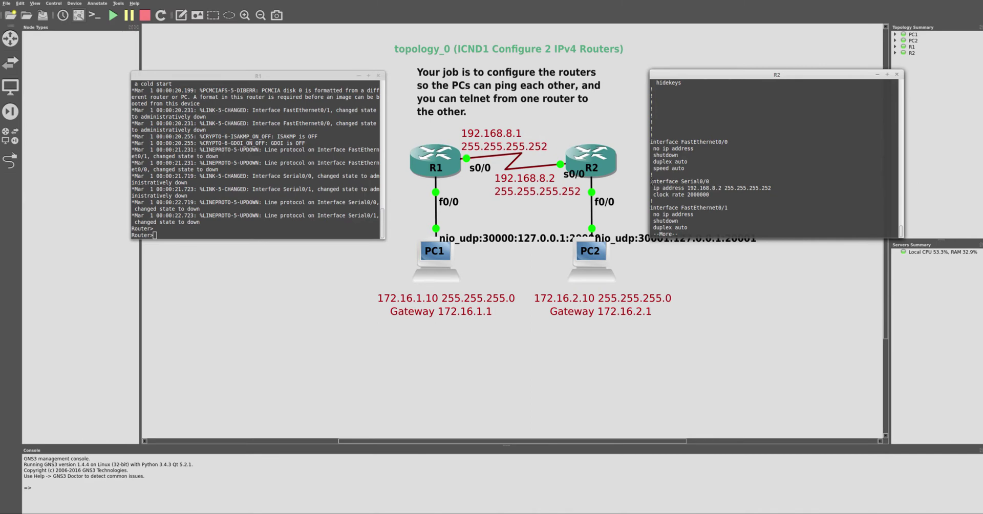
left_click_drag(651, 182, 769, 195)
right_click(739, 192)
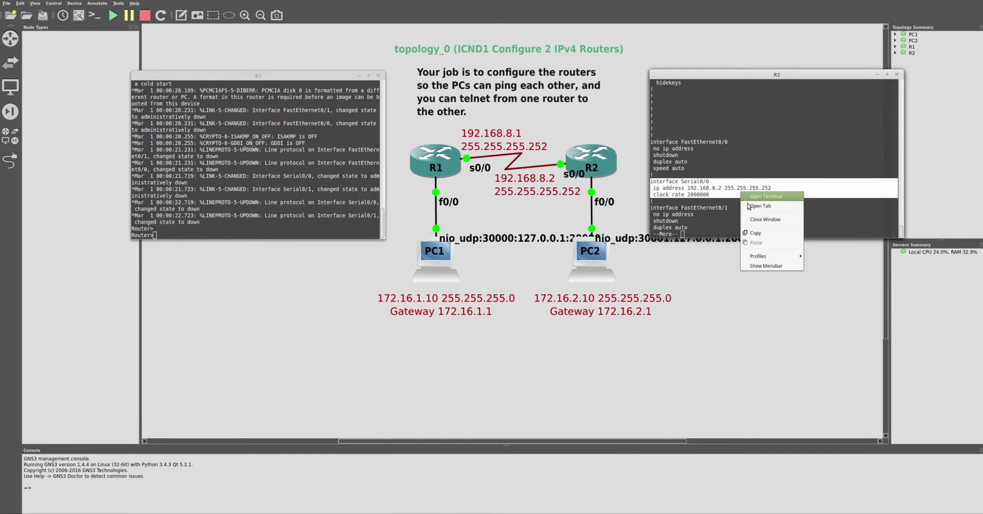
left_click(764, 230)
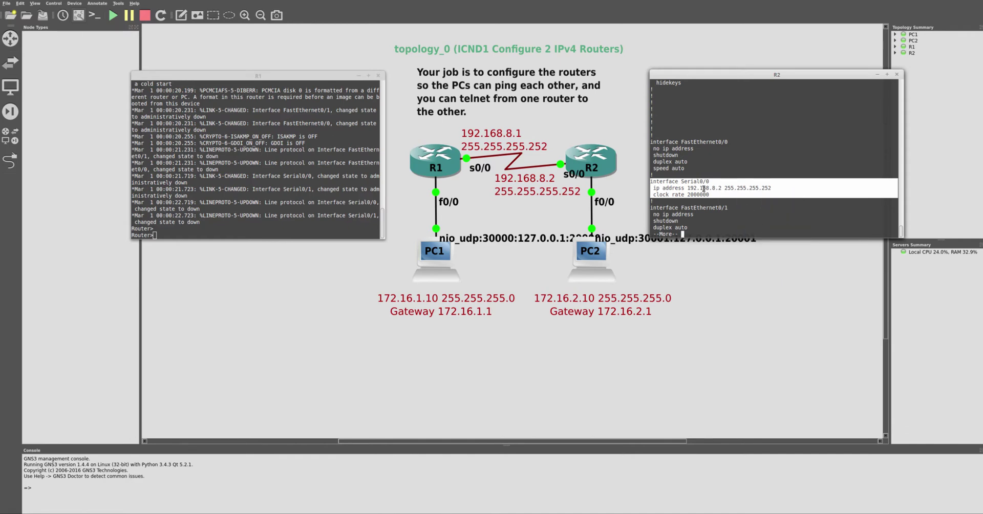
- Enter global configuration mode on R1 and paste the copied Serial0/0 configuration lines
left_click(257, 184)
key("Return")
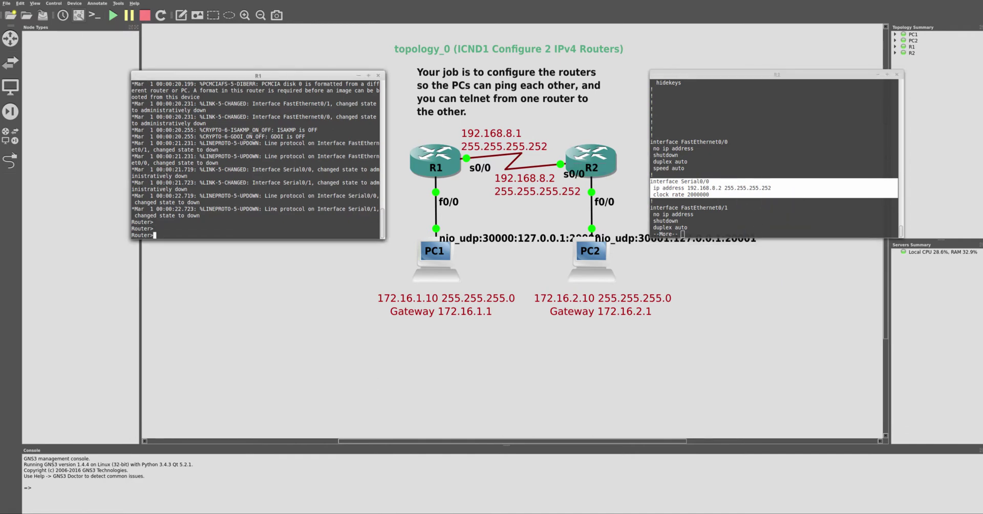
type("en")
key("Return")
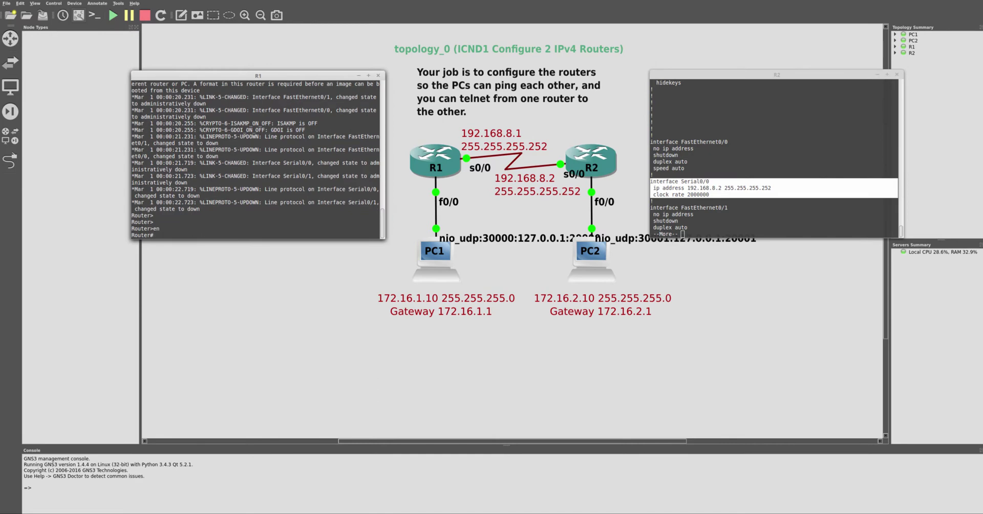
type("conf t")
key("Return")
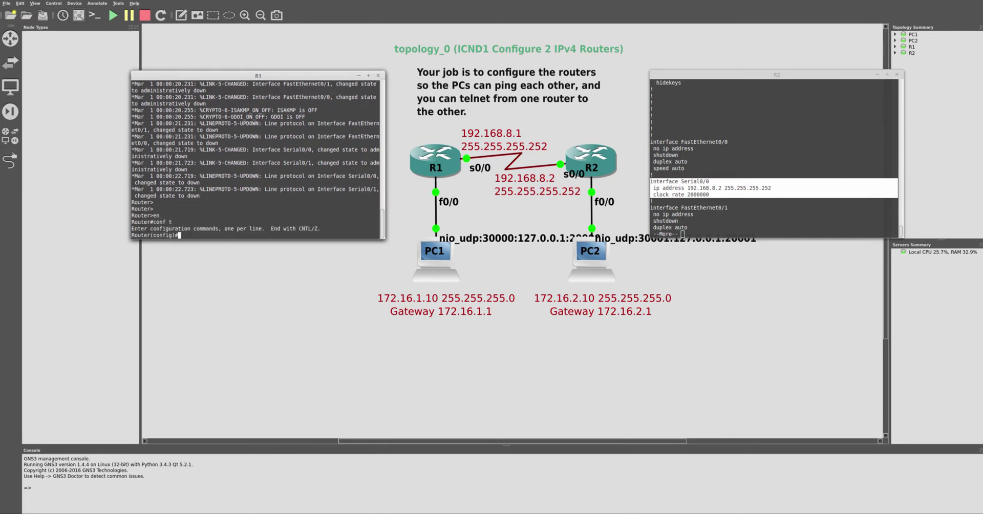
right_click(257, 185)
left_click(270, 235)
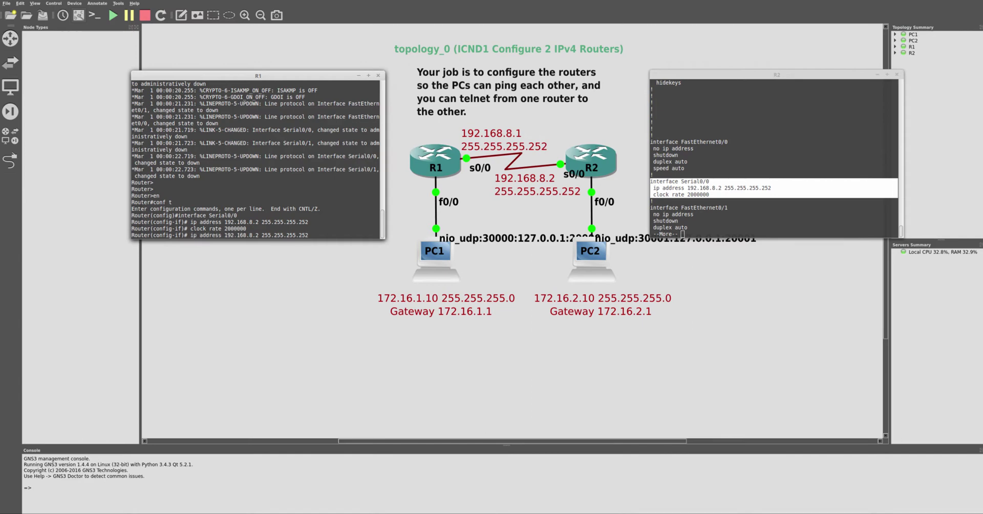
- Change the recalled address command on R1's Serial0/0 to 192.168.8.1 255.255.255.252 and run it
key("Left")
key("Left")
key("Left")
key("Left")
key("Left")
key("Left")
key("Left")
key("Left")
key("Left")
key("Left")
key("Left")
key("Left")
key("Left")
key("Left")
key("Left")
key("Left")
type("1")
key("Return")
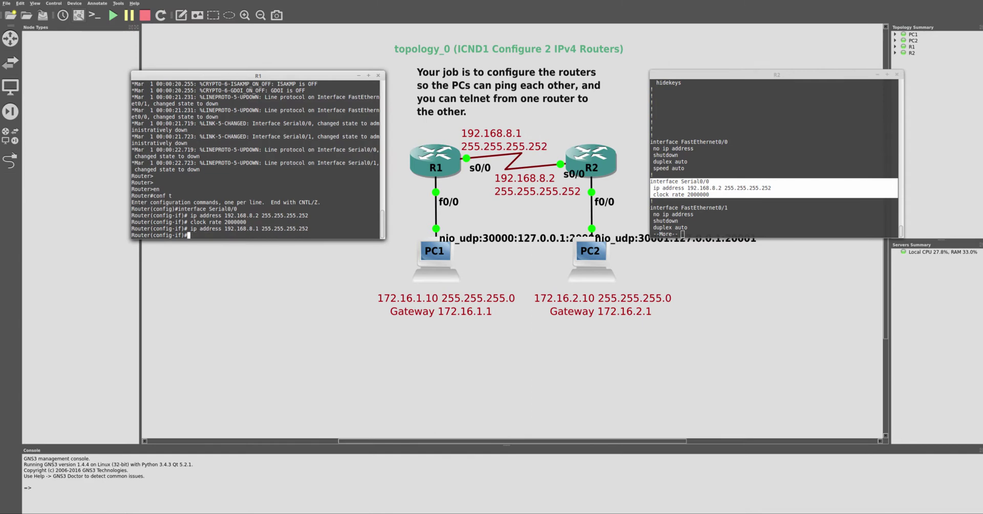
- Enable R1's Serial0/0 with "no shut" and exit interface configuration mode
type("no shut")
key("Return")
type("exi")
key("Return")
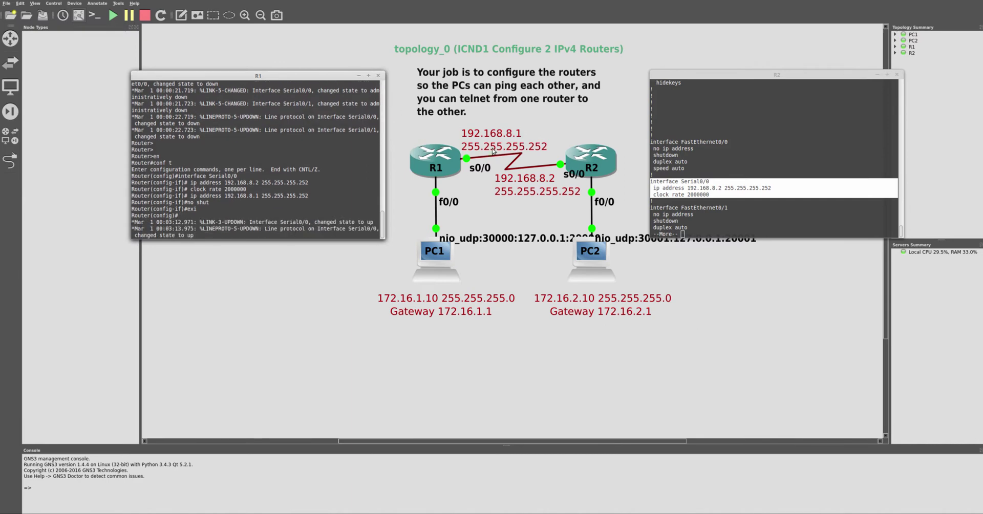
- Start a packet capture on the R1–R2 serial link using R2 port Serial0/0 with Frame Relay encapsulation (DLT_FRELAY)
left_click(518, 169)
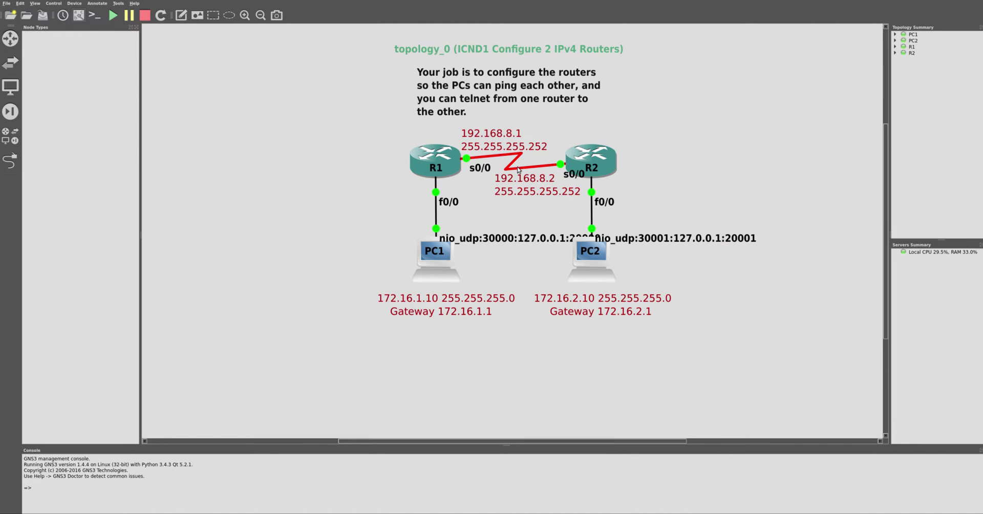
right_click(515, 170)
left_click(518, 172)
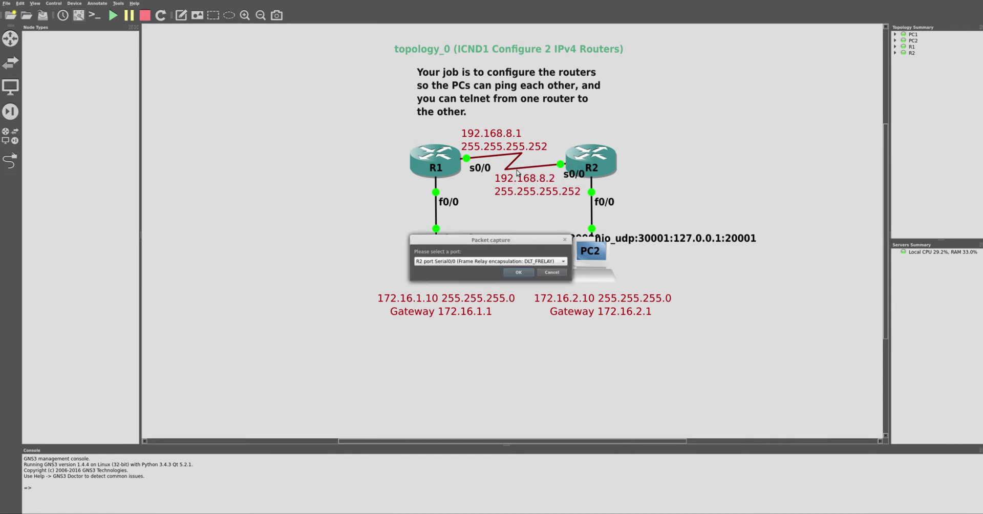
left_click(524, 274)
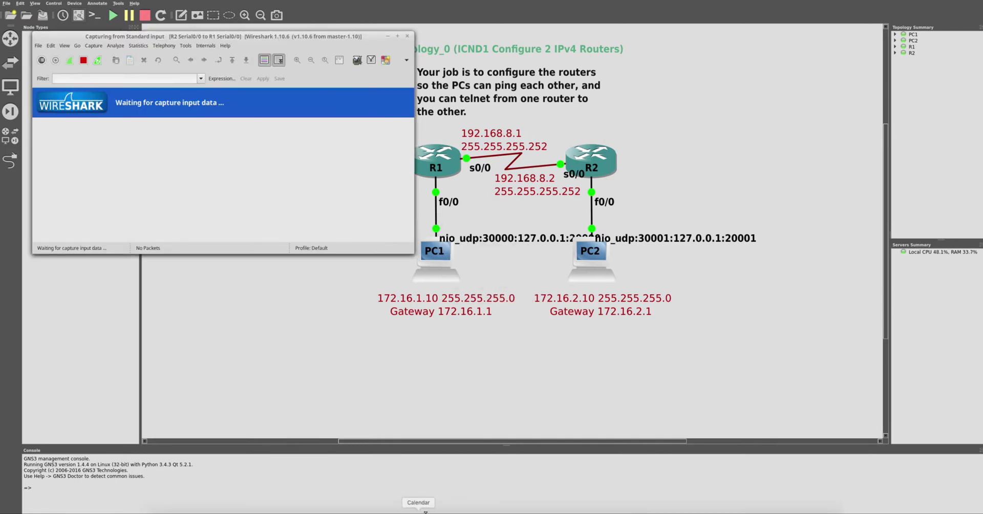
- Bring the R2 and R1 consoles to the front and move the R1 console below the Wireshark window
key("alt+Tab")
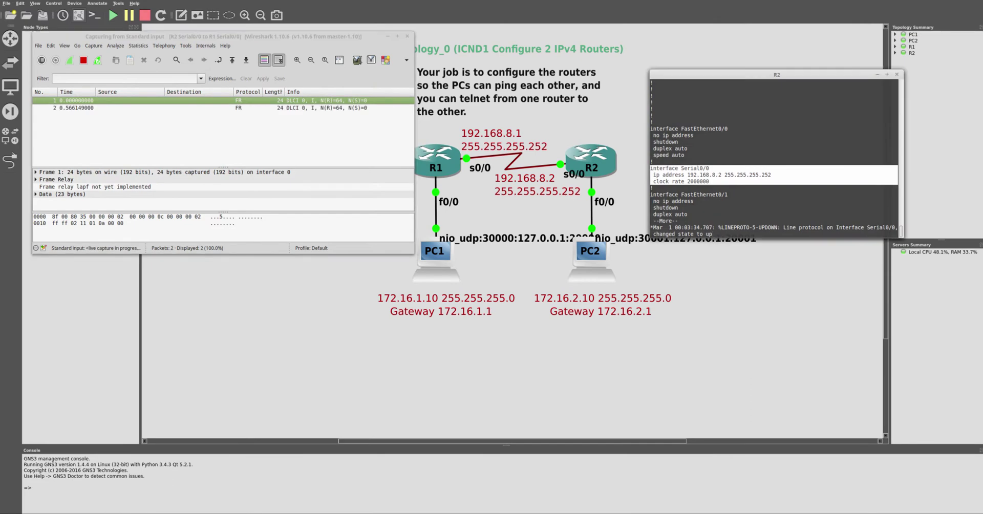
key("alt+Tab")
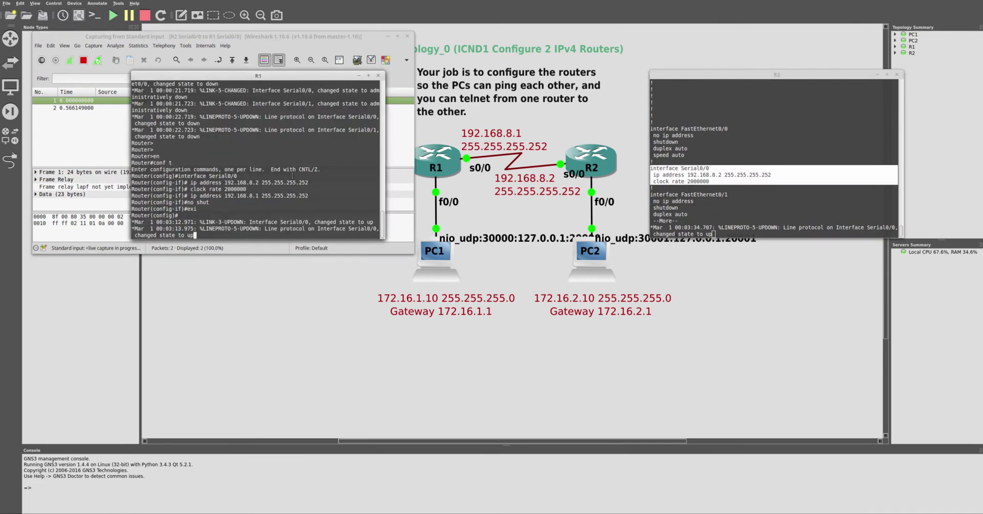
left_click_drag(279, 76, 262, 305)
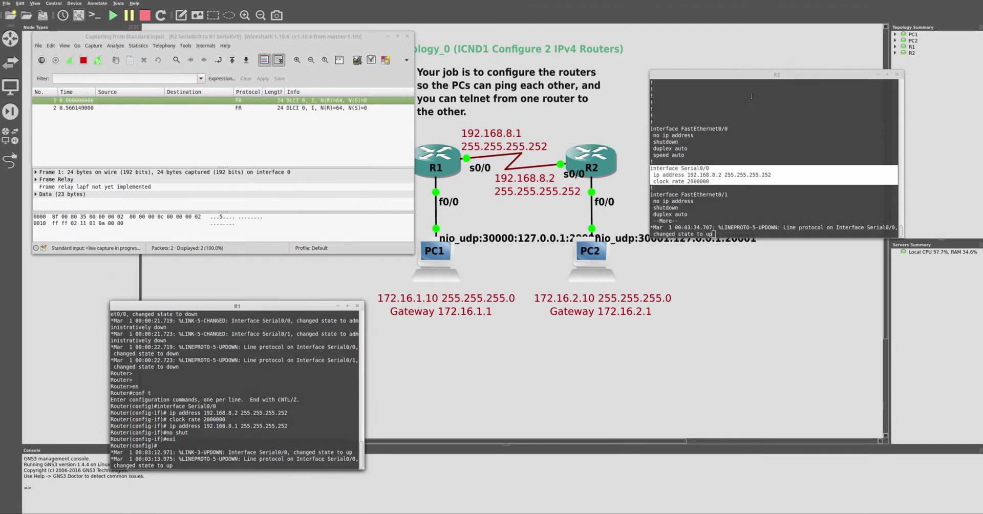
- Move the R2 console down beside the R1 console and page to the end of its running configuration
left_click_drag(753, 79, 750, 303)
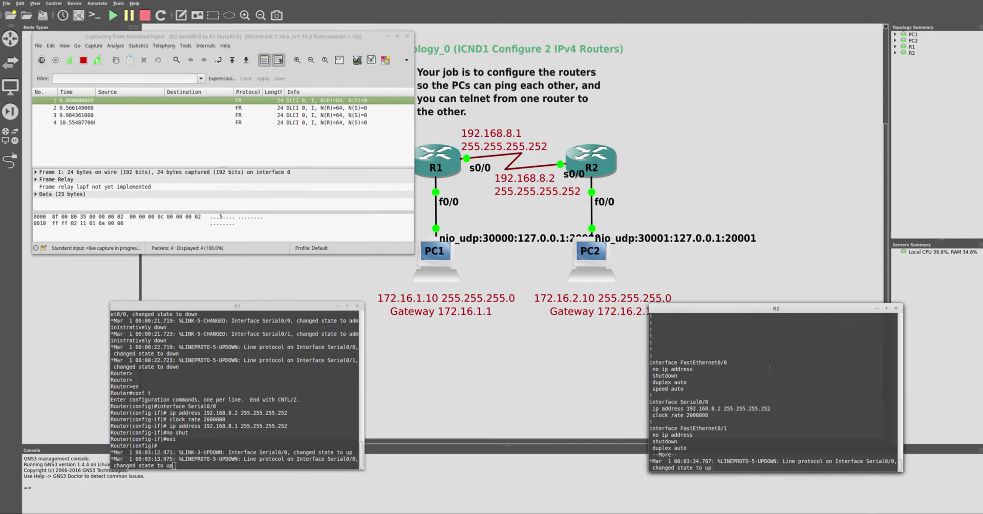
key("Return")
key("Return")
key("space")
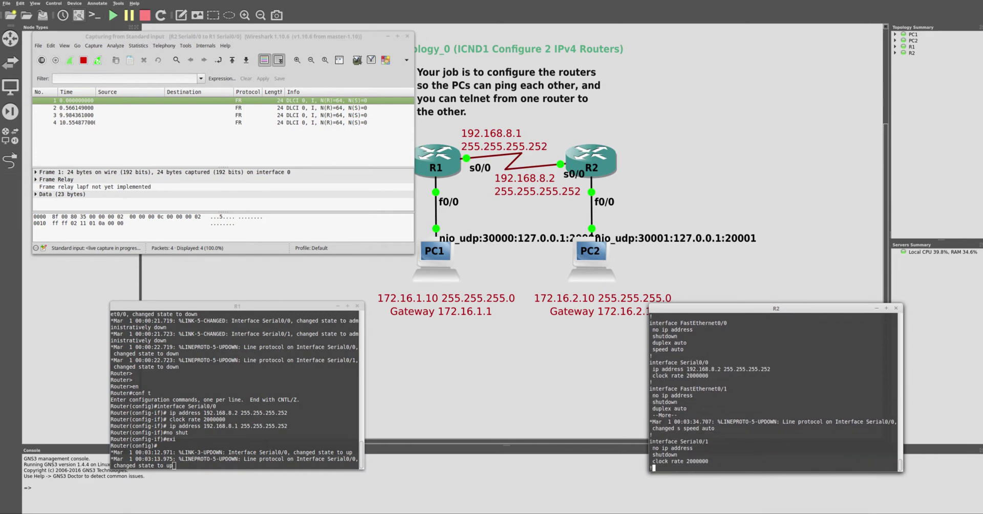
- Run "do ping 192.168.8.1" on R2 to test the serial link to R1
type("pin")
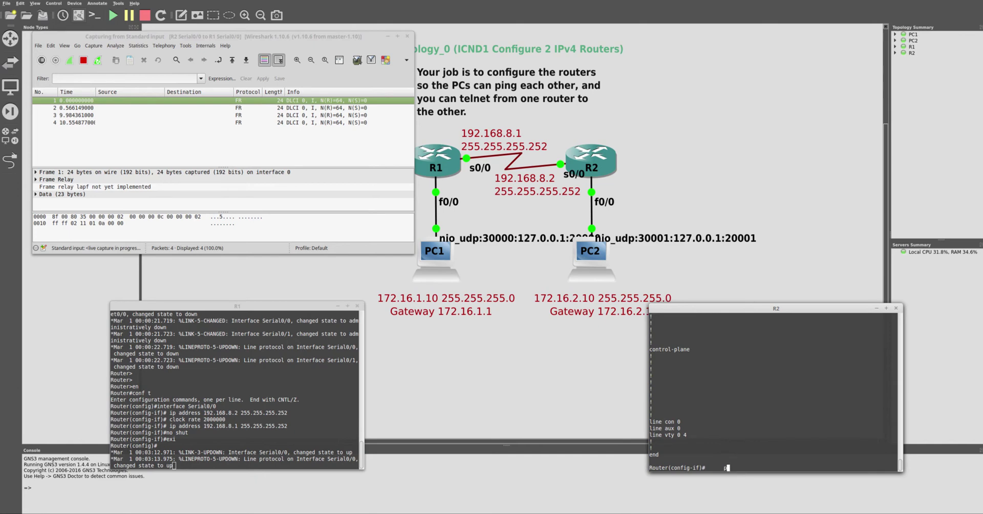
key("BackSpace")
key("BackSpace")
key("BackSpace")
type("do ping 19")
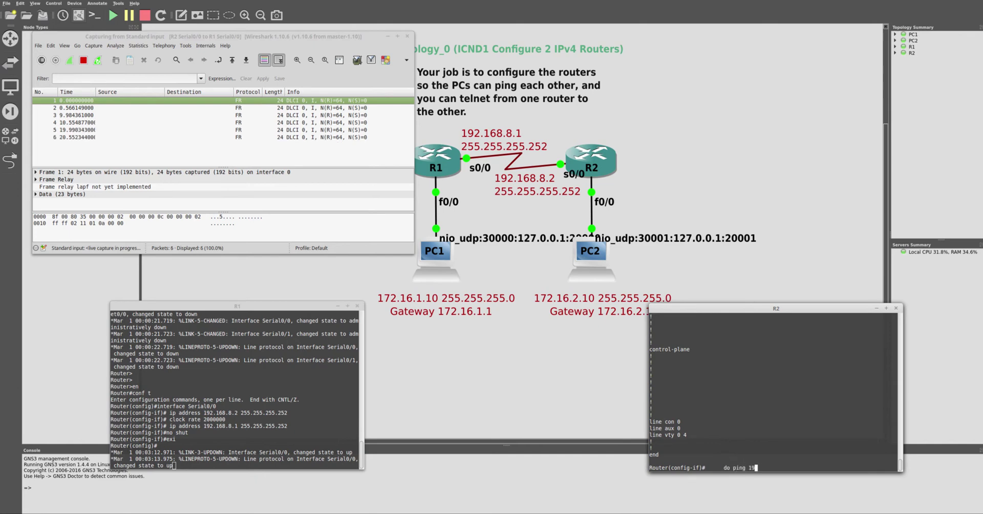
type("2.168.8.1")
key("Return")
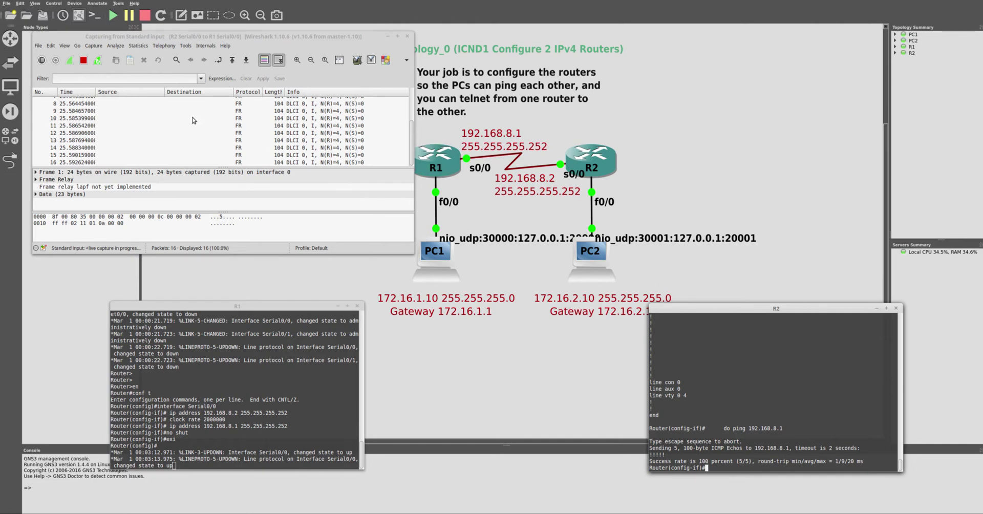
- Browse the captured packets in Wireshark and inspect 104-byte frame 15 and 24-byte frame 2
scroll(172, 118, "up", 3)
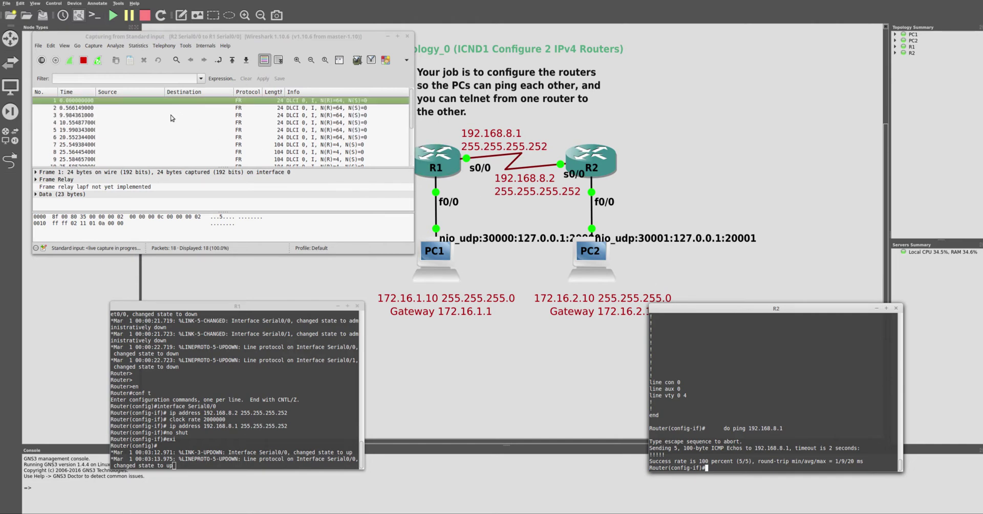
scroll(172, 118, "down", 3)
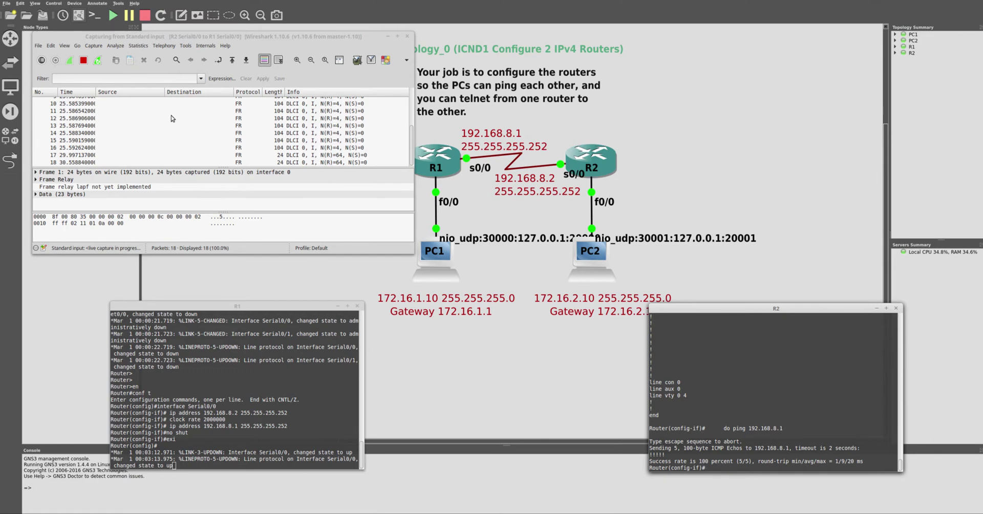
left_click(70, 143)
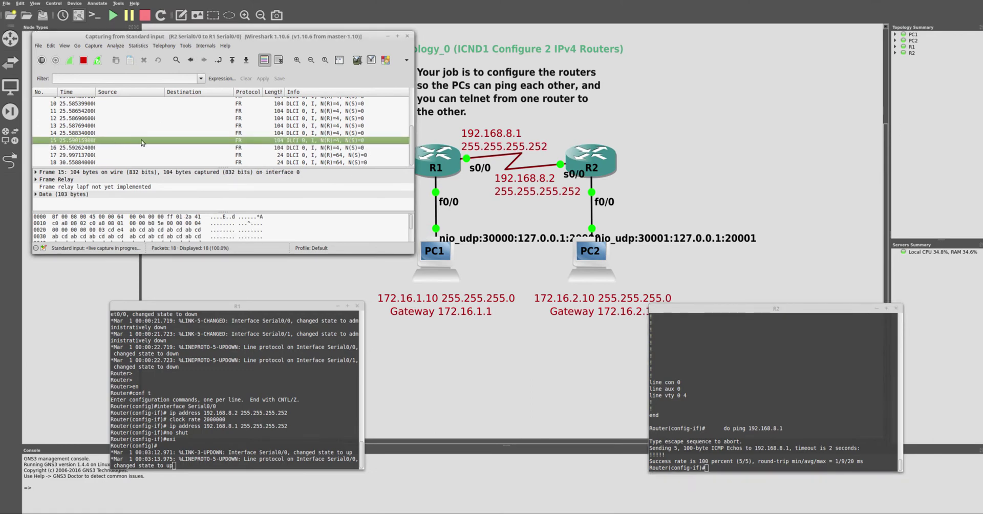
scroll(143, 144, "up", 1)
scroll(143, 143, "up", 2)
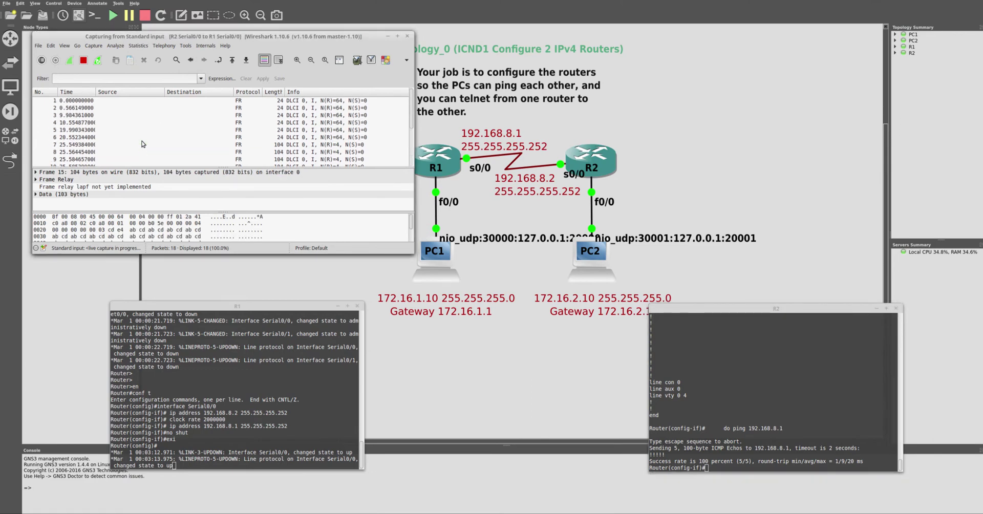
left_click(238, 108)
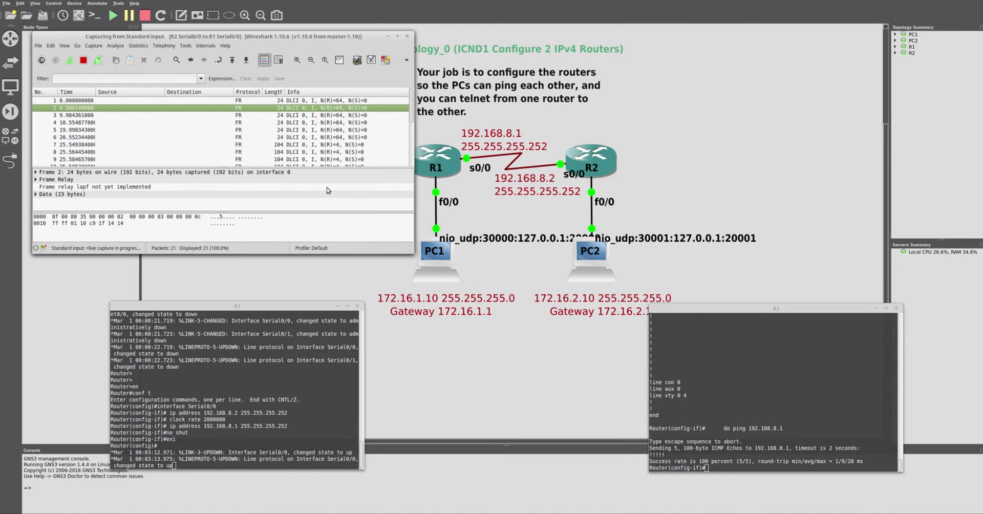
- Repeat the ping to 192.168.8.1 from the R2 console
left_click(678, 388)
key("Up")
key("Return")
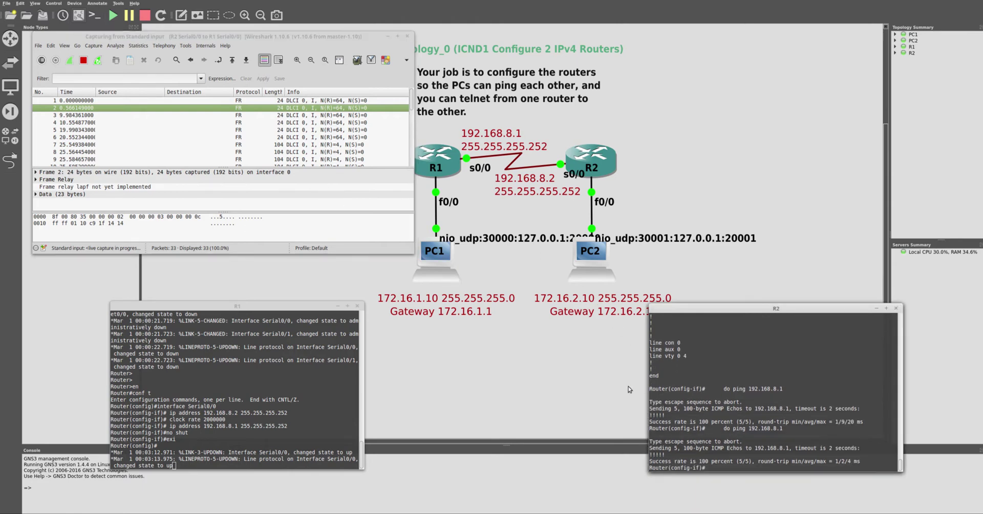
- Edit the recalled address command on R1 into "do ping 192.168.8.2" and run it
left_click(139, 412)
type("ip address 192.168.8.1 255.255.255.252")
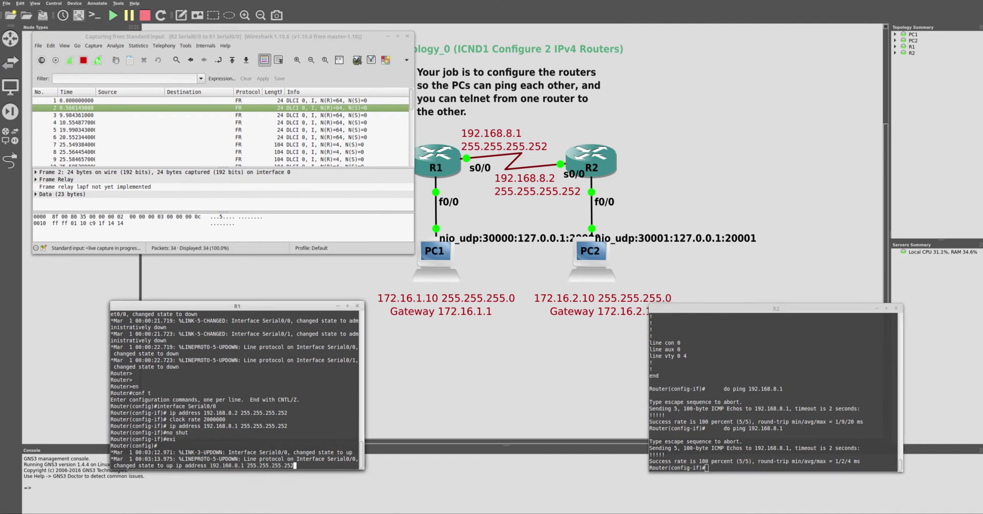
key("BackSpace")
key("BackSpace")
key("BackSpace")
key("BackSpace")
key("BackSpace")
key("BackSpace")
key("BackSpace")
key("BackSpace")
key("BackSpace")
key("BackSpace")
key("BackSpace")
key("BackSpace")
key("BackSpace")
key("BackSpace")
type("2")
key("Left")
key("Left")
key("Left")
key("Left")
key("Left")
key("Left")
key("Left")
key("Left")
key("Left")
key("BackSpace")
key("BackSpace")
key("BackSpace")
key("BackSpace")
key("BackSpace")
key("BackSpace")
key("BackSpace")
key("BackSpace")
key("BackSpace")
key("BackSpace")
key("BackSpace")
key("BackSpace")
type("do ping")
key("Return")
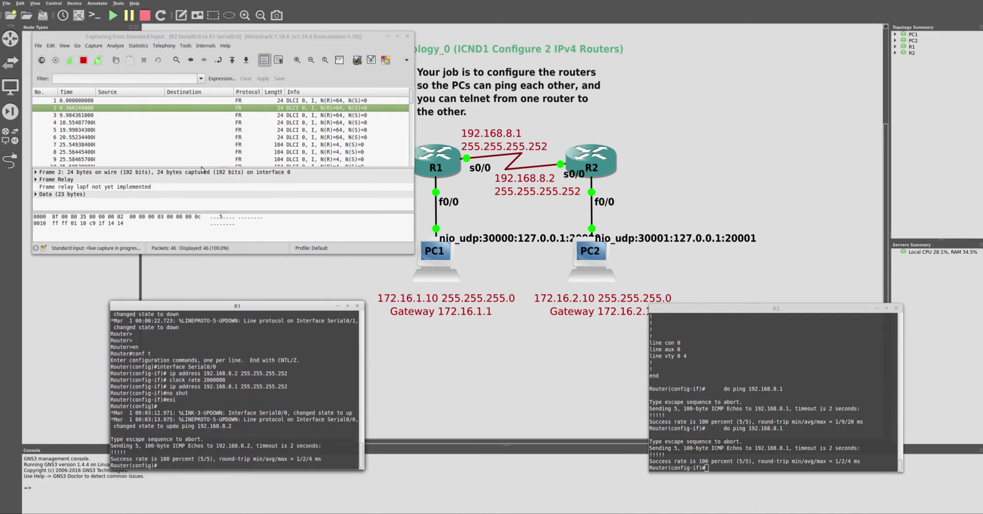
- Examine captured packet 46 in Wireshark by expanding its Frame, Frame Relay and Data details
scroll(207, 153, "down", 13)
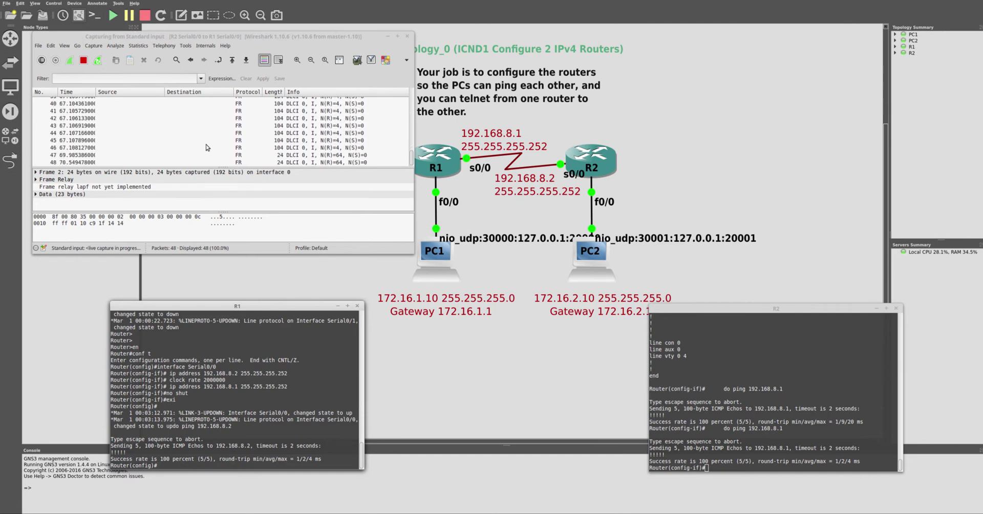
left_click(160, 148)
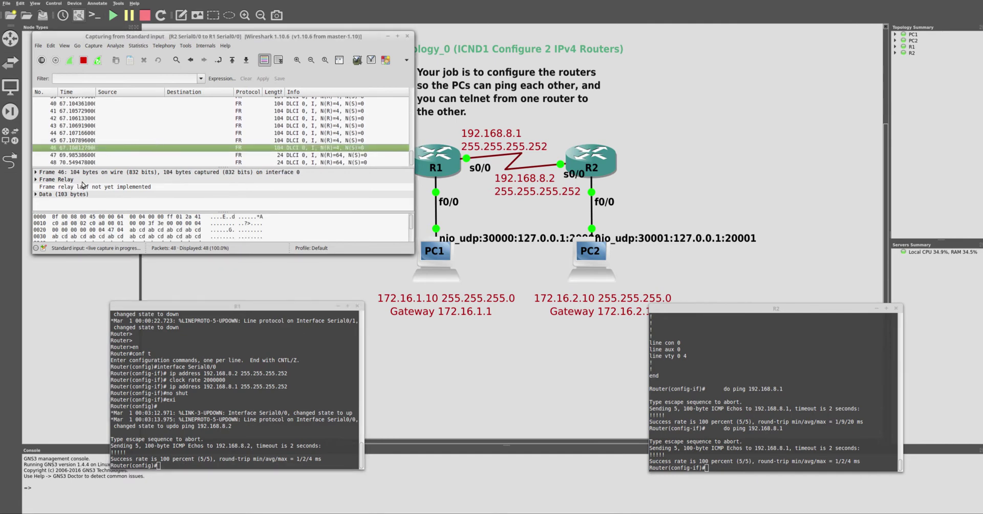
left_click(66, 181)
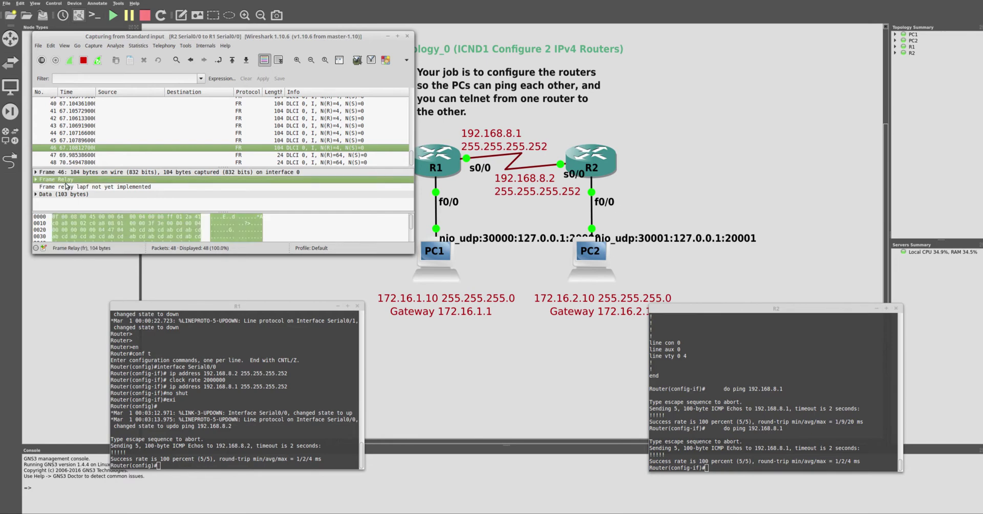
left_click(36, 180)
left_click(36, 173)
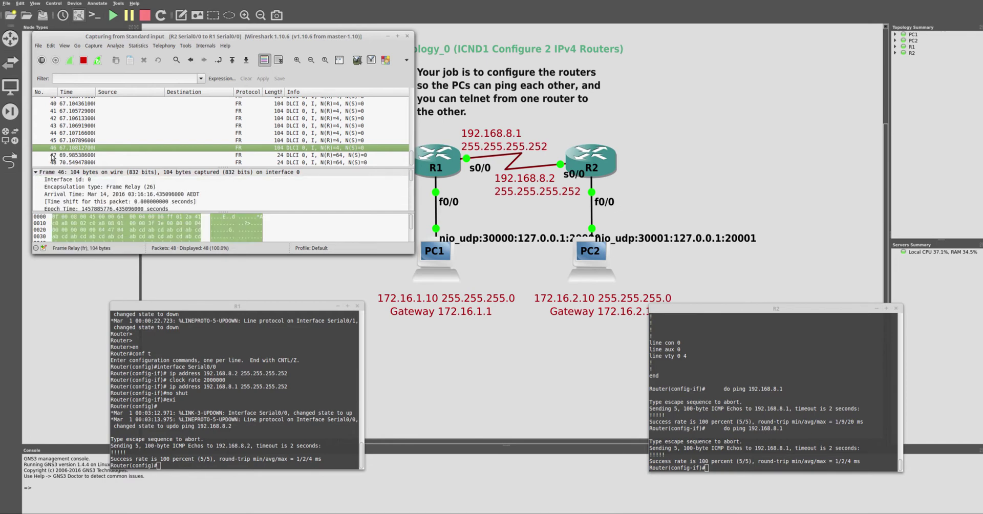
scroll(80, 193, "down", 3)
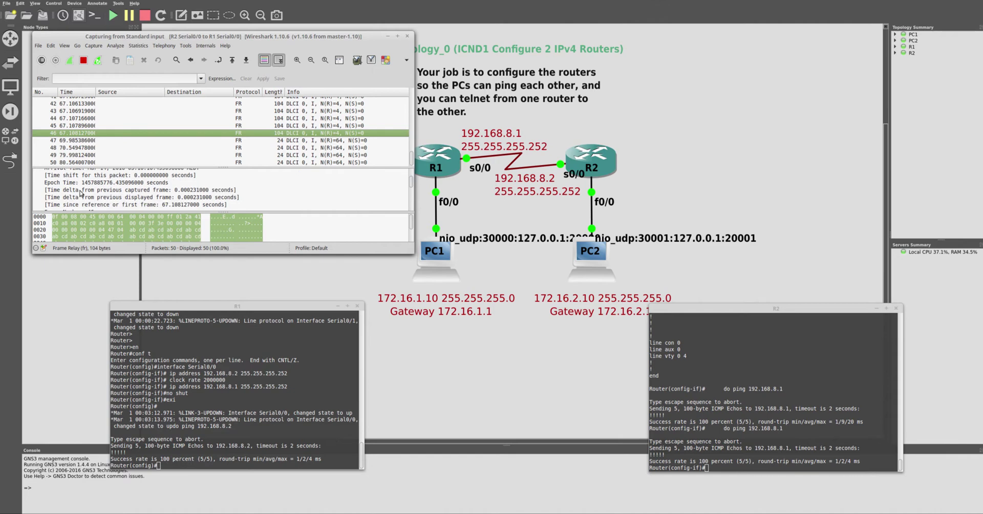
scroll(81, 193, "down", 5)
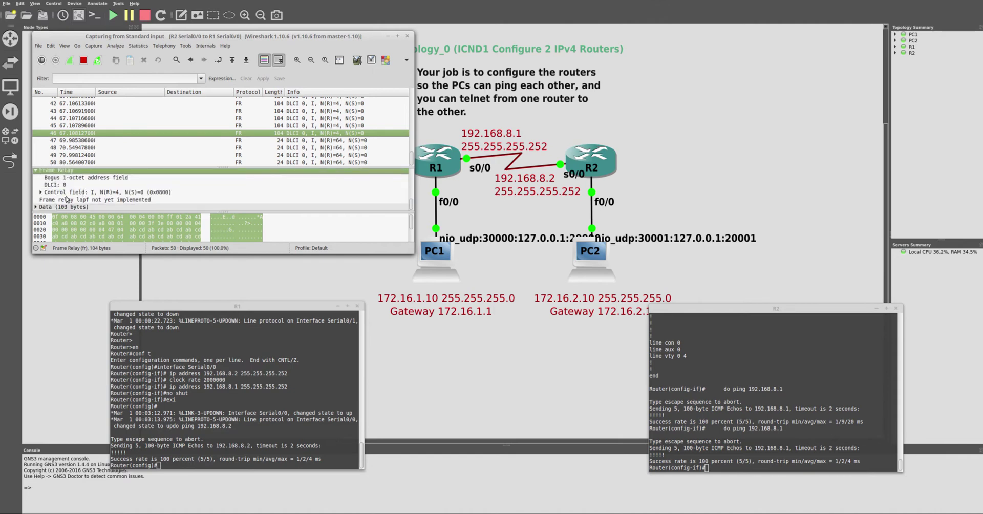
left_click(36, 207)
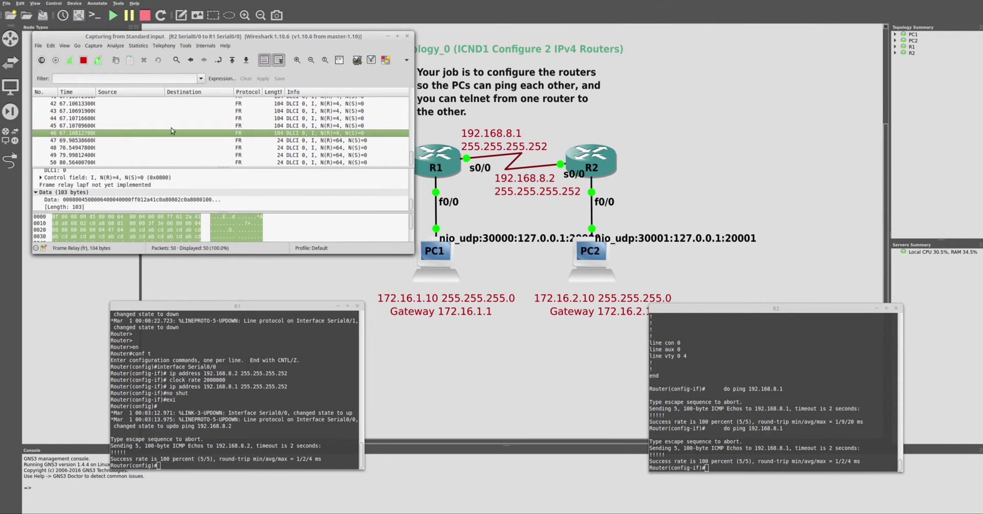
- Inspect the details of the 24-byte frames 47 and 49 that follow the ping packets
left_click(141, 140)
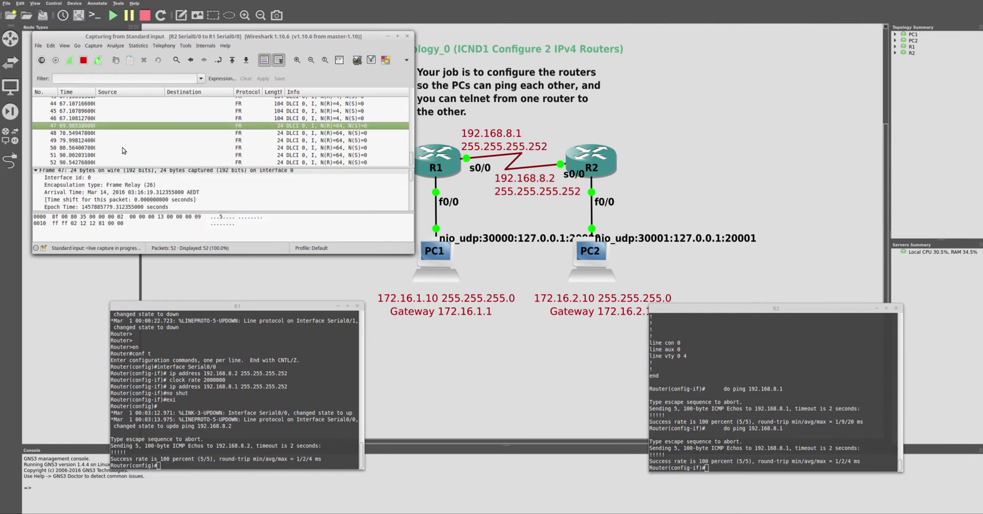
left_click(121, 141)
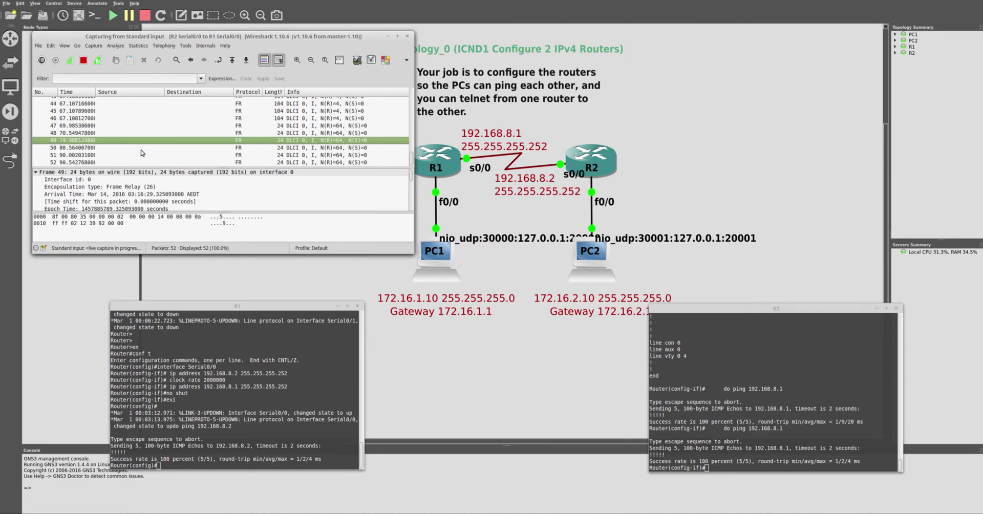
scroll(143, 193, "down", 2)
scroll(143, 194, "down", 4)
scroll(143, 193, "up", 6)
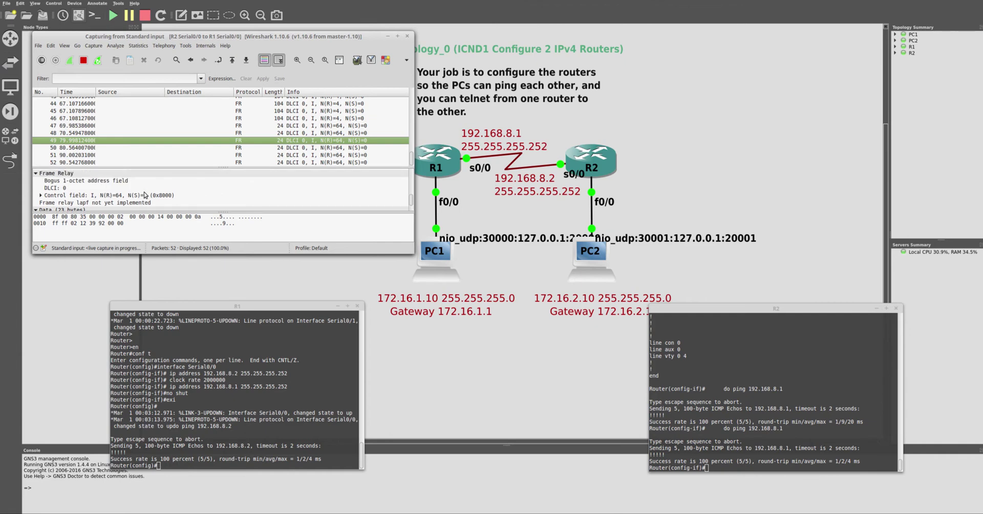
scroll(146, 195, "up", 1)
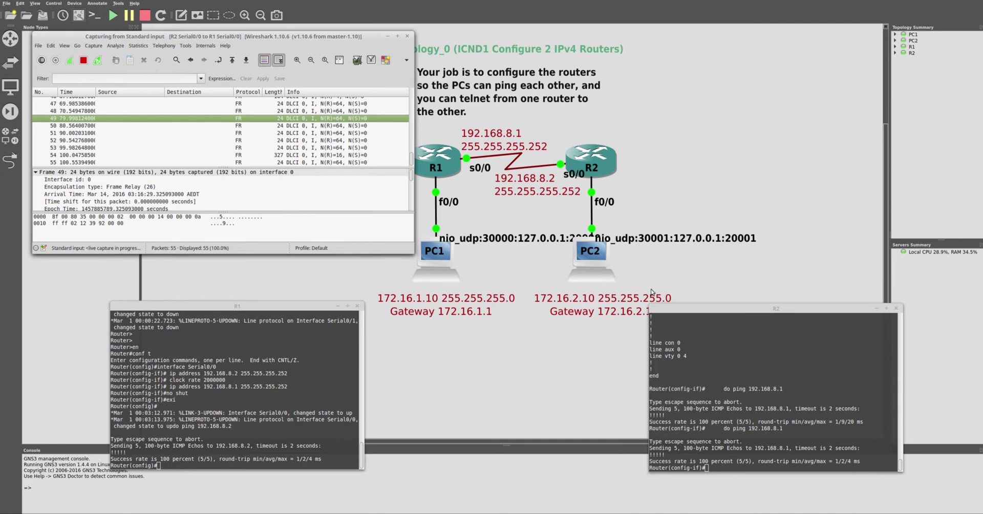
- List R2's CDP neighbours with "do sh cdp neig"
left_click(756, 432)
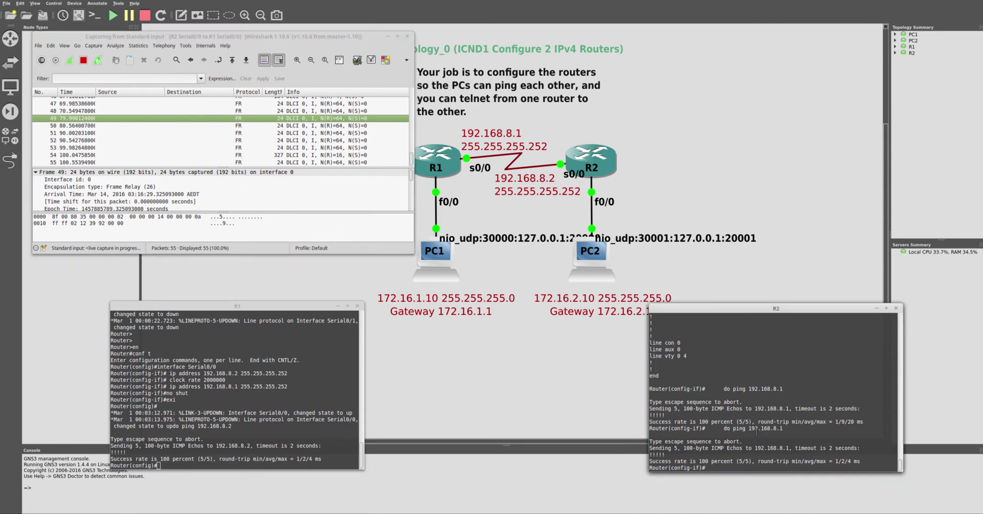
type("sh")
key("ctrl+a")
type("do sh cdp neig")
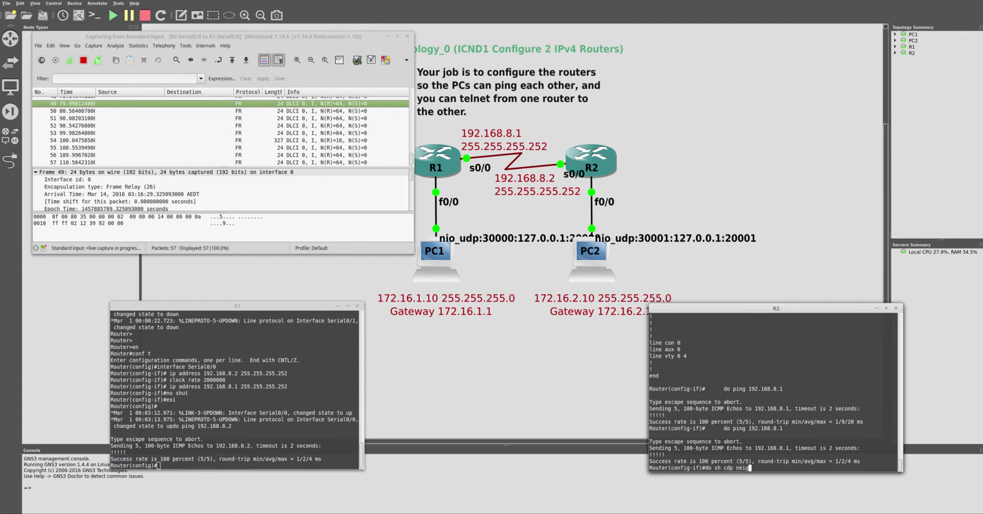
key("Return")
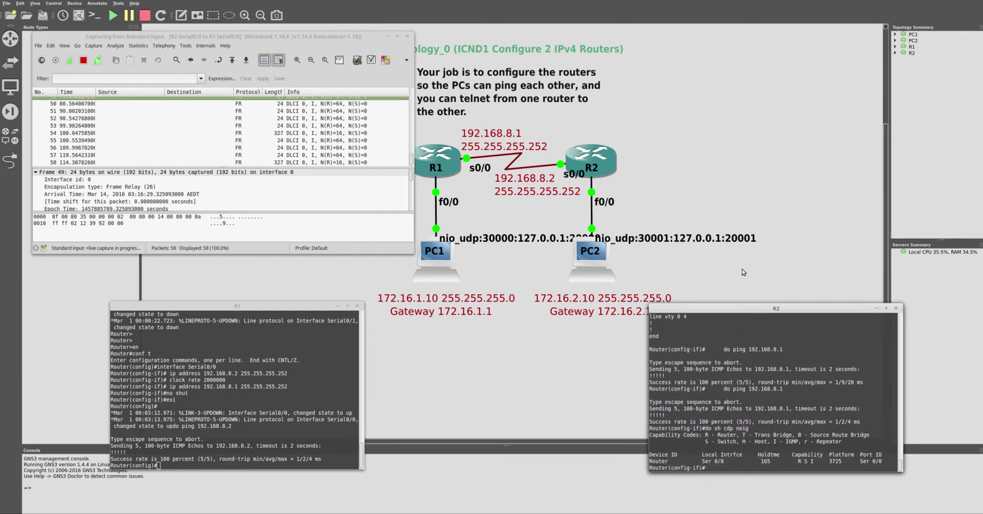
- Look through the Wireshark packet list, checking the Protocol column from the earlier ping packets to the newest frames
scroll(286, 148, "up", 1)
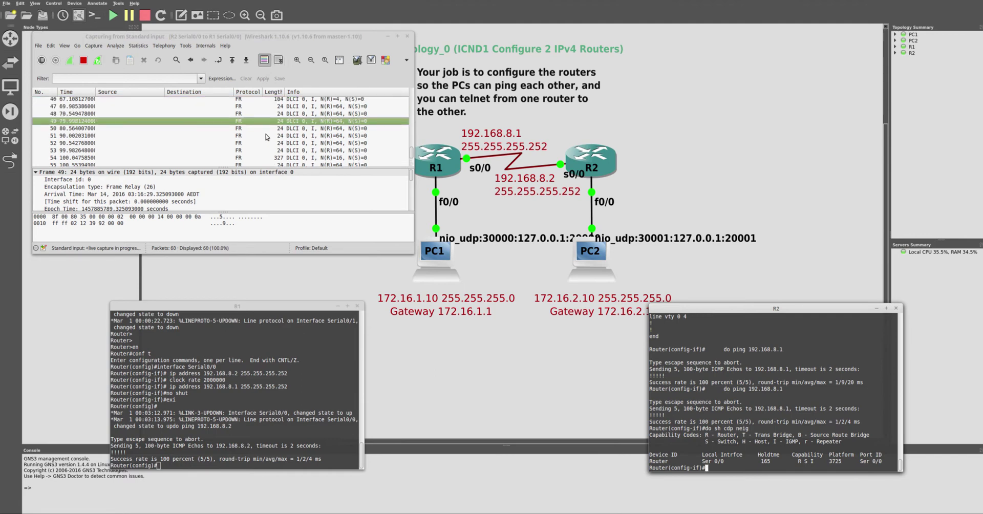
scroll(266, 137, "down", 1)
scroll(267, 137, "down", 2)
left_click(252, 94)
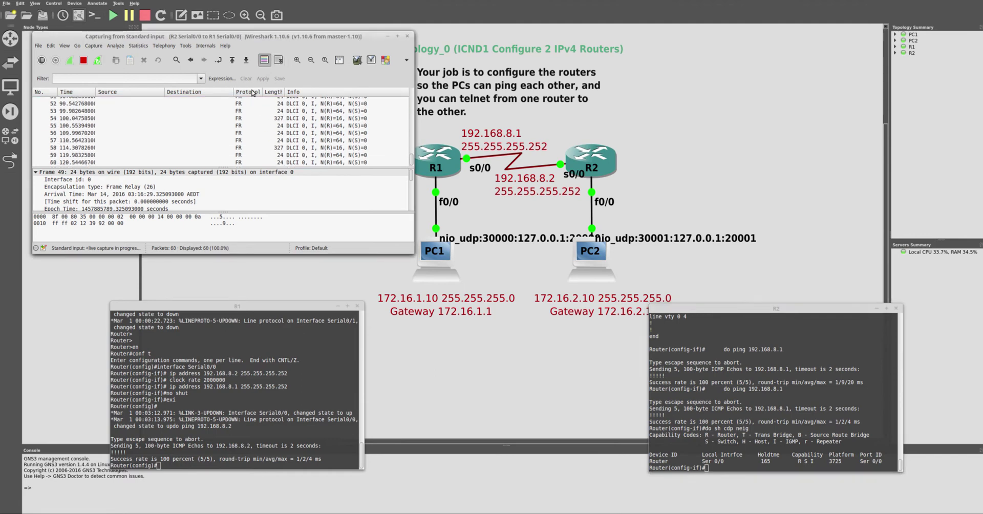
scroll(252, 113, "up", 15)
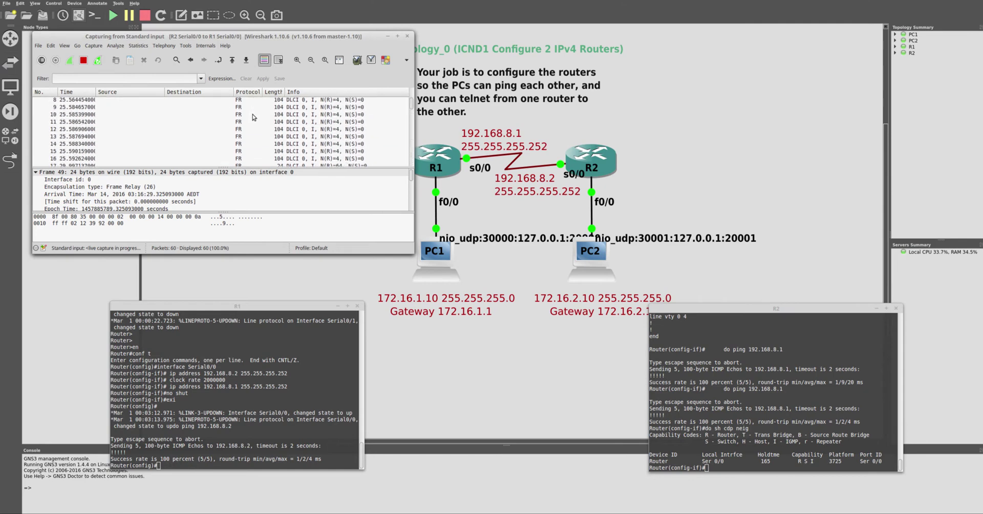
scroll(253, 115, "down", 15)
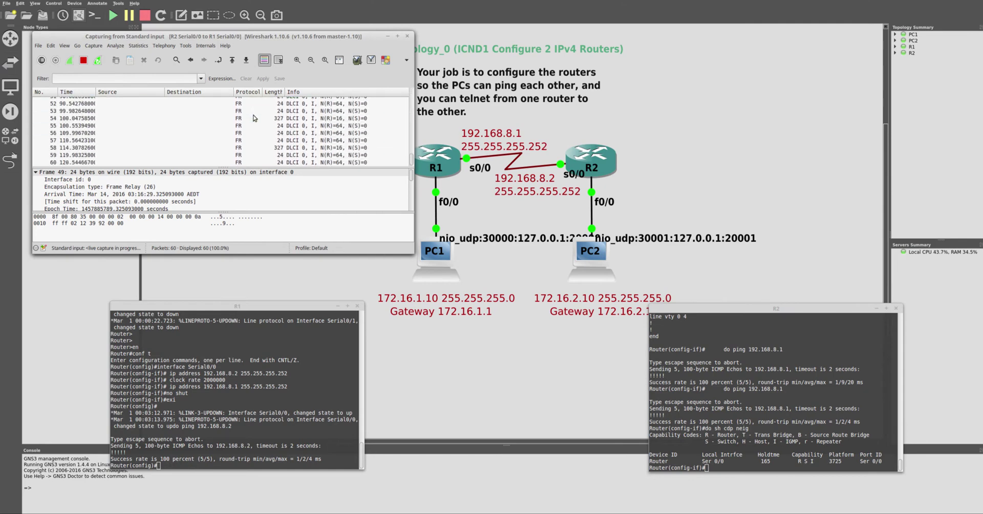
- Close Wireshark, stopping the capture with the save option and cancelling the save file dialog
left_click(407, 37)
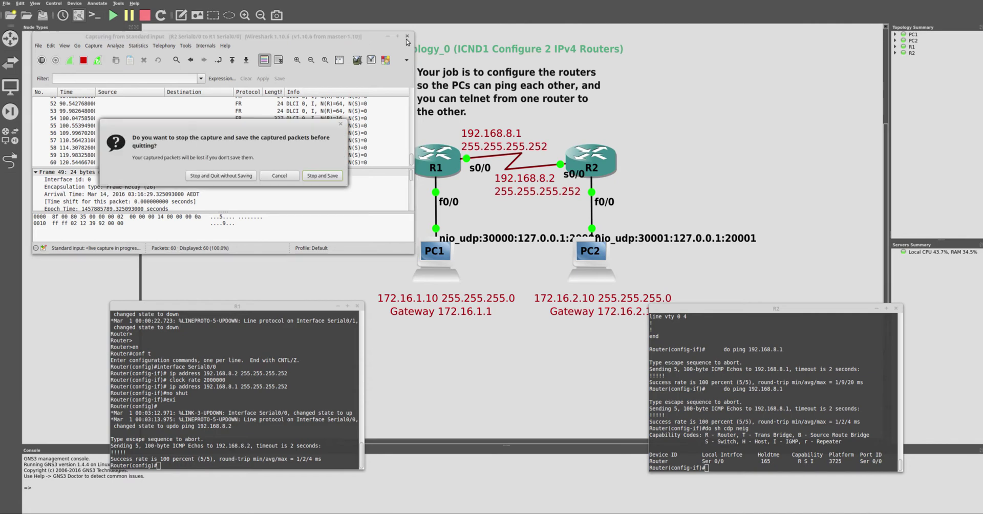
left_click(322, 179)
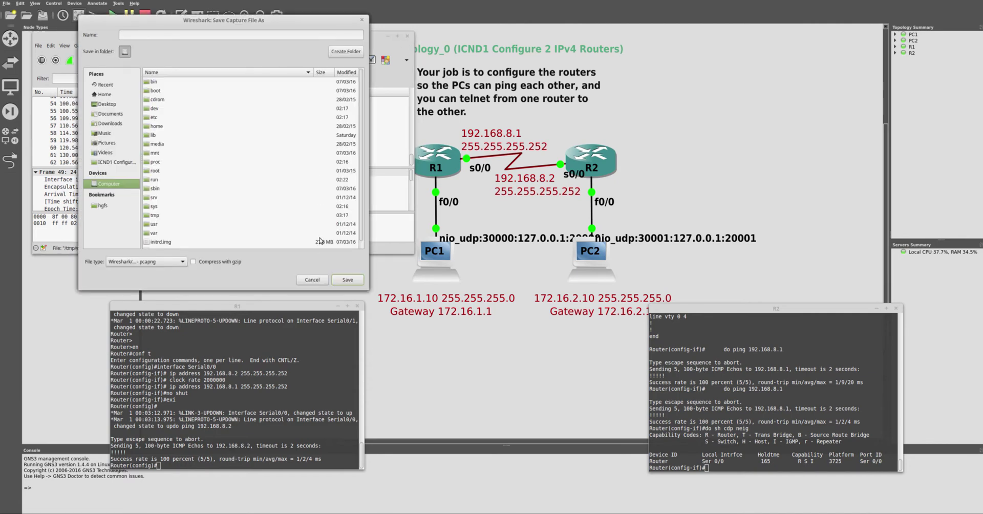
left_click(312, 280)
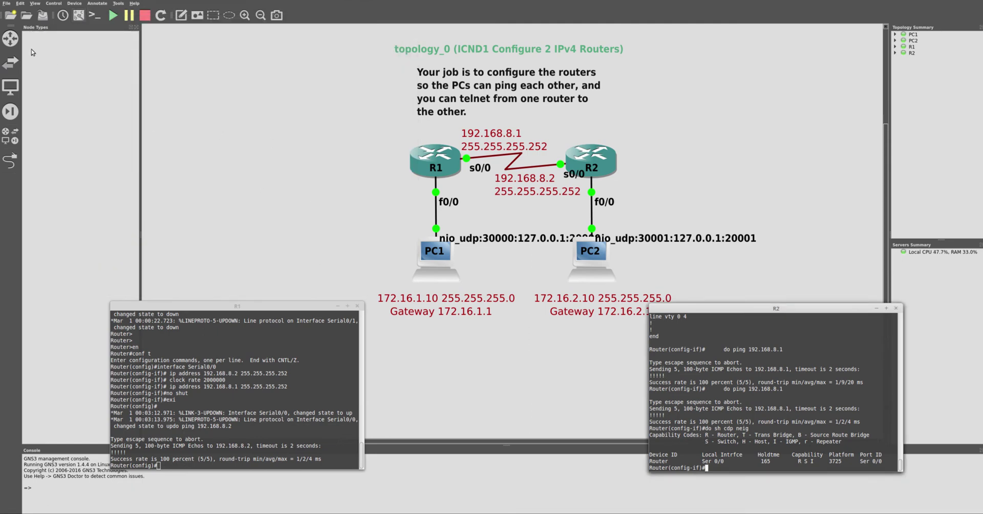
- Add a c1700 router to the topology, in the empty area up and to the left of R1
left_click(11, 39)
left_click_drag(44, 47, 200, 77)
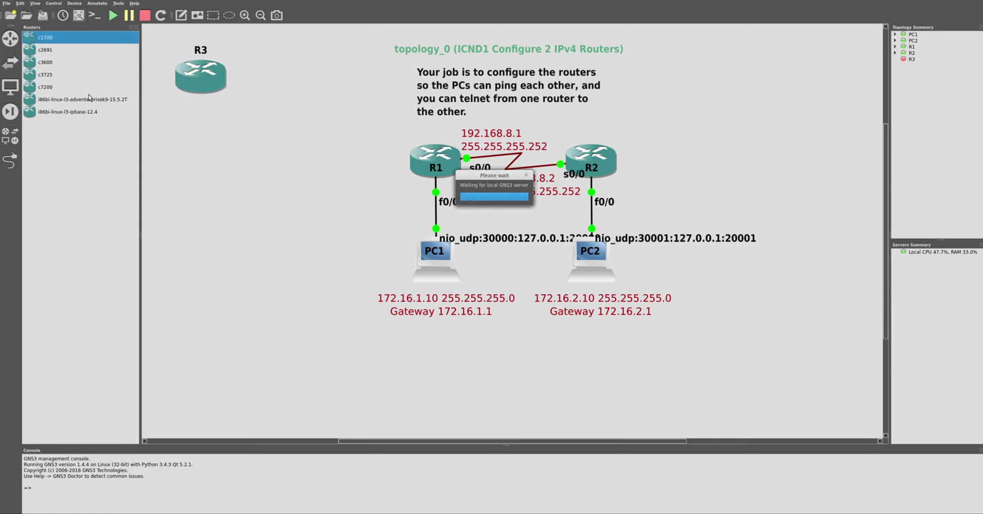
- Add a c3725 router below R3 and an Ethernet switch between the new routers and R1
left_click_drag(38, 76, 247, 194)
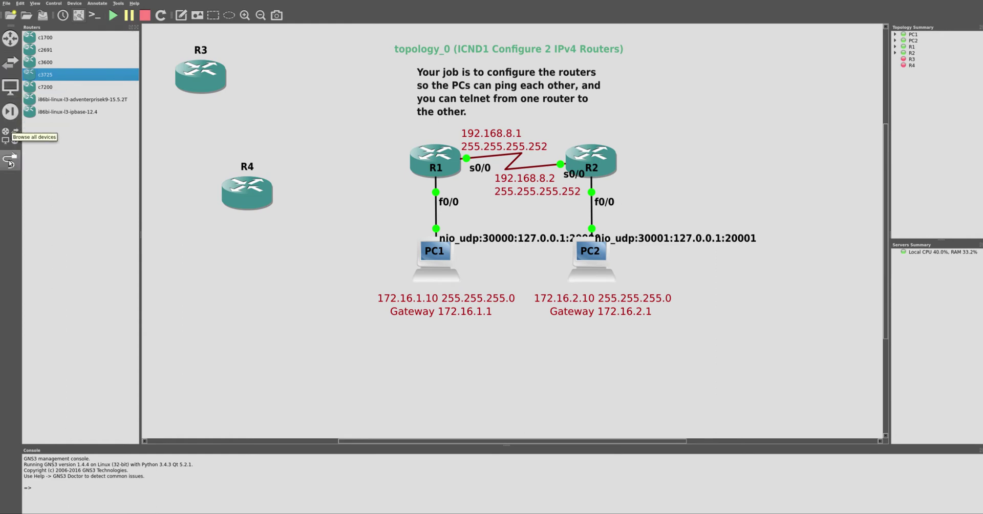
left_click(11, 143)
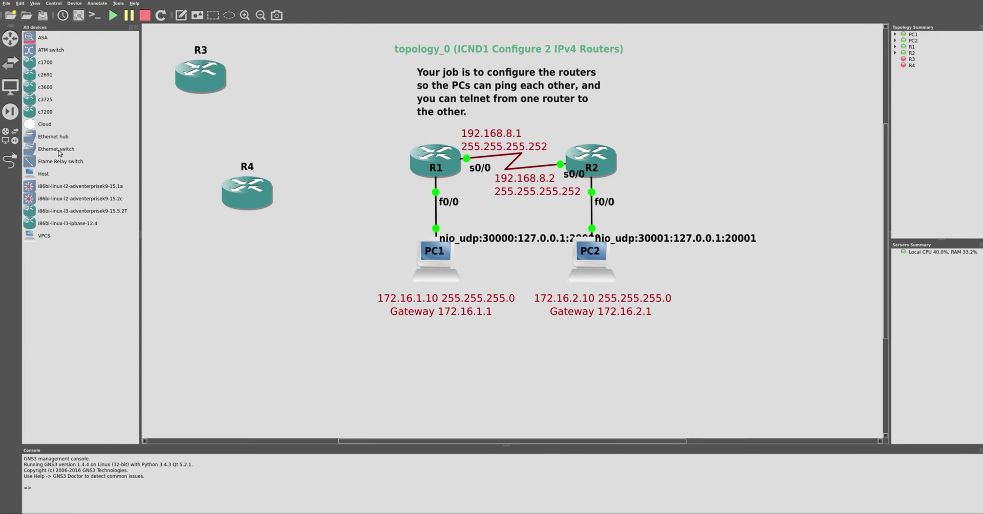
left_click_drag(58, 152, 341, 125)
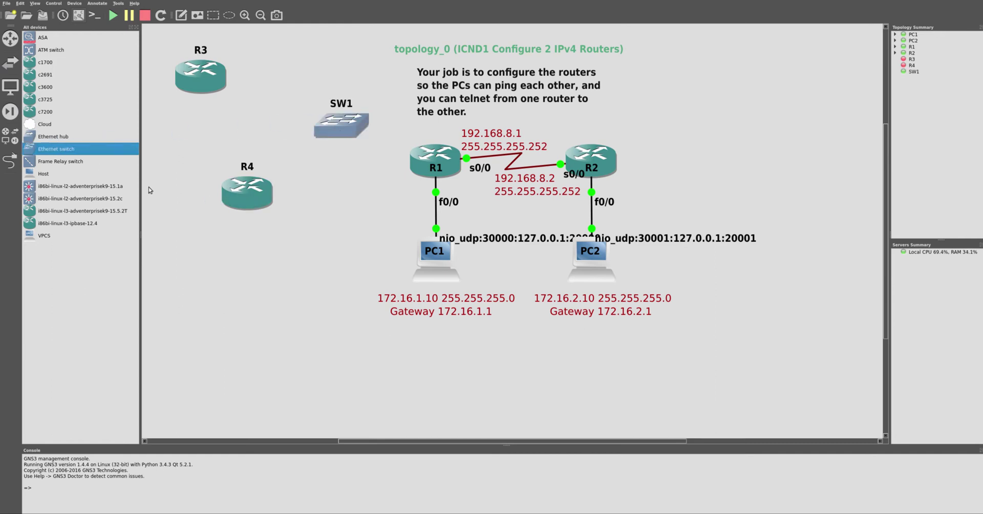
- Link R3's f0 interface to port 1 of switch SW1
left_click(10, 161)
left_click(197, 82)
left_click(342, 126)
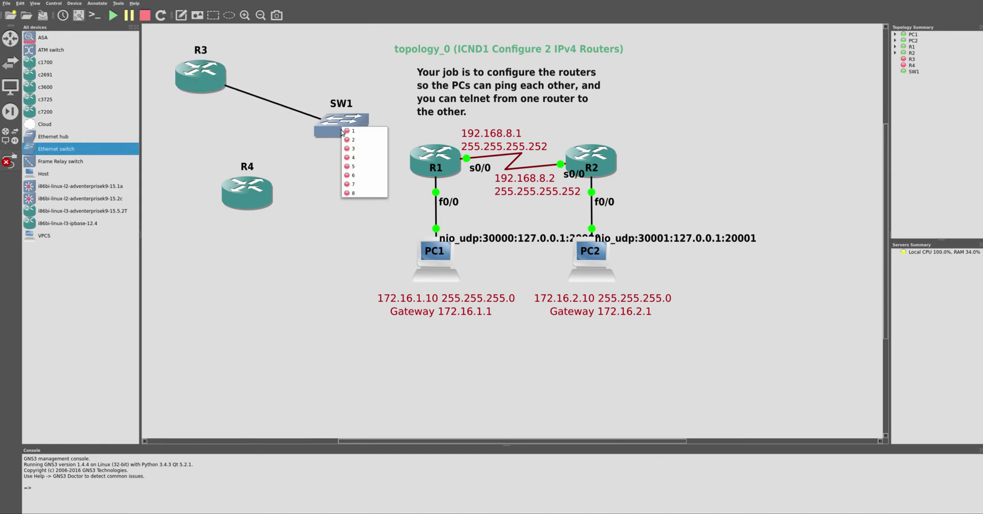
left_click(346, 131)
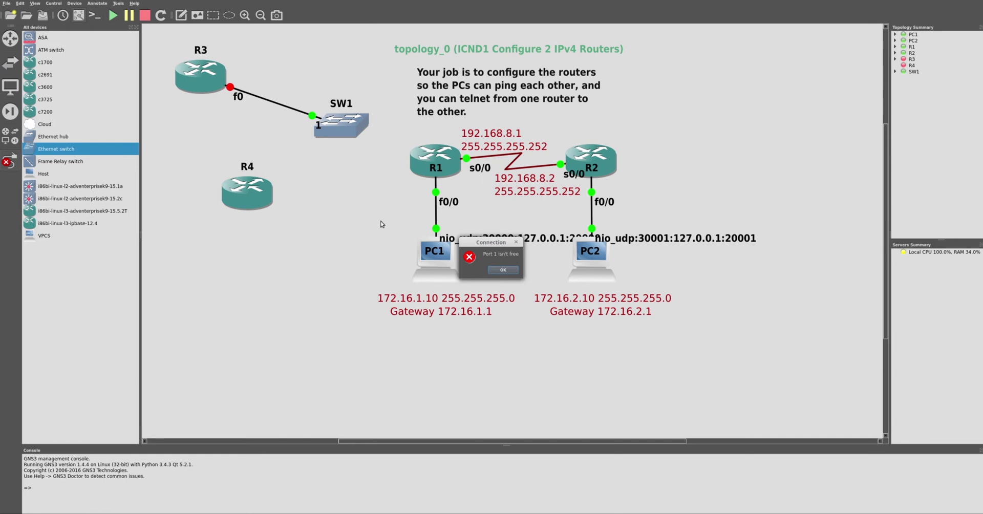
left_click(492, 270)
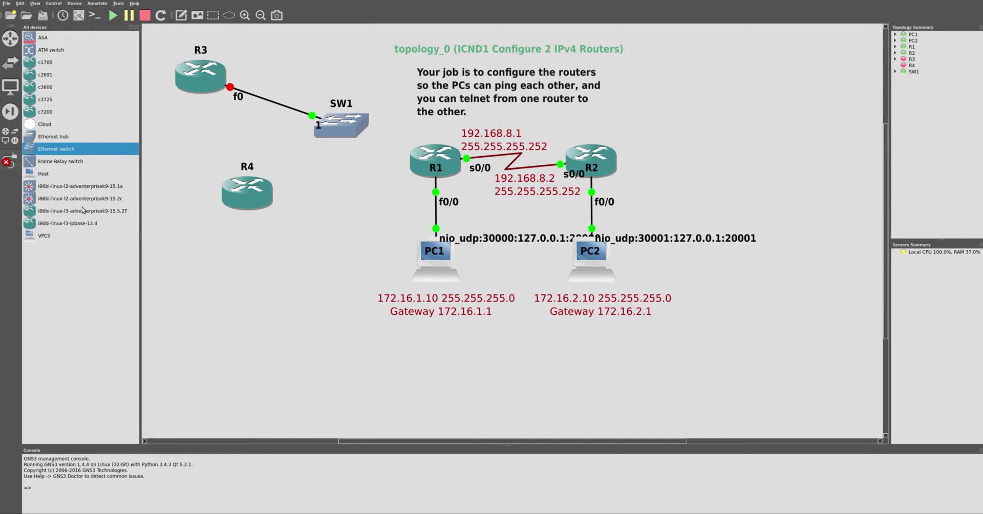
- Add a VPCS node below R4 and try to start it
left_click_drag(37, 236, 212, 271)
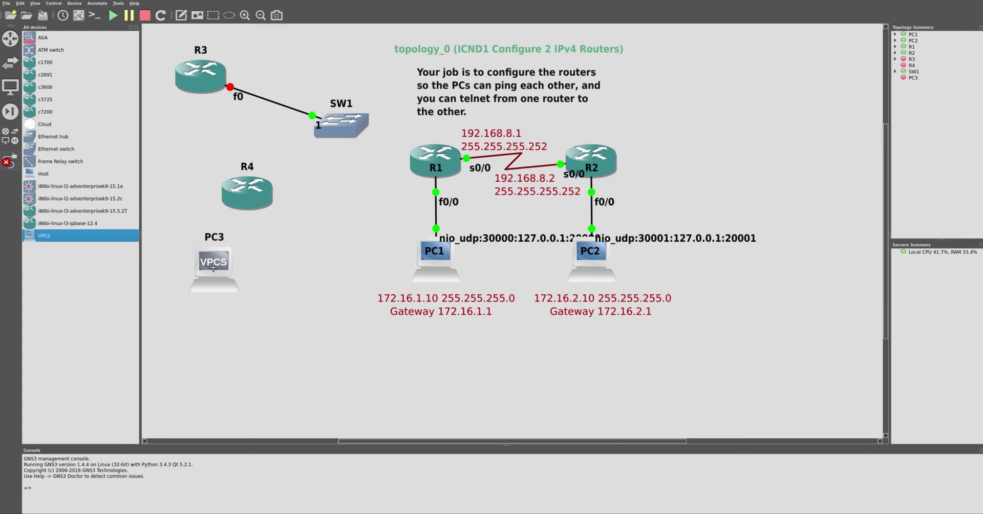
key("Escape")
right_click(207, 269)
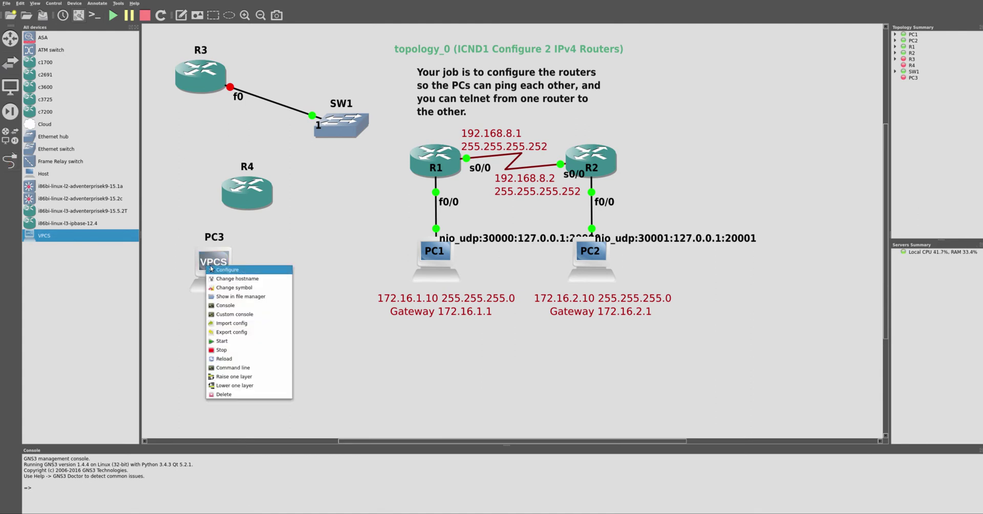
left_click(220, 340)
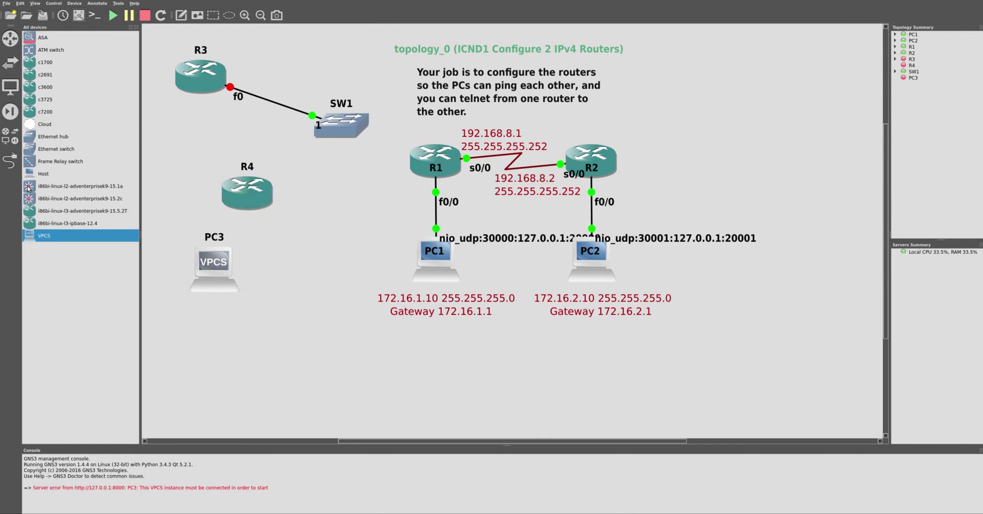
- Link PC3's e0 interface to port 2 of switch SW1
left_click(10, 161)
left_click(224, 258)
left_click(233, 262)
left_click(334, 132)
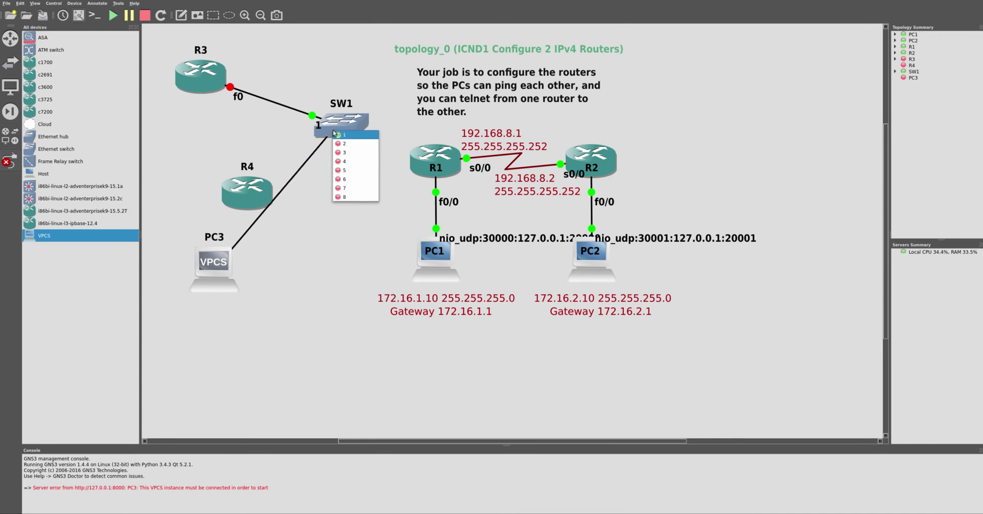
left_click(340, 144)
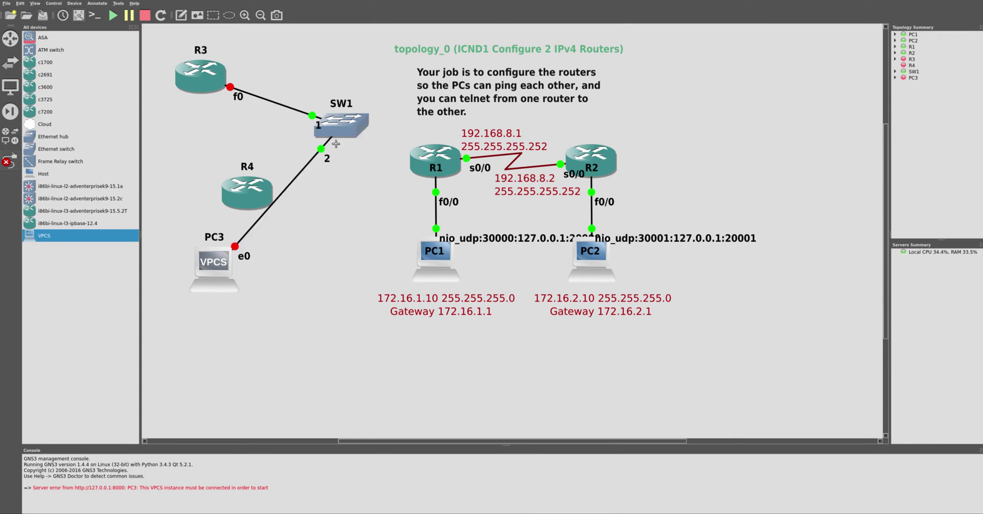
key("Escape")
- Start PC3 and open its console
right_click(212, 270)
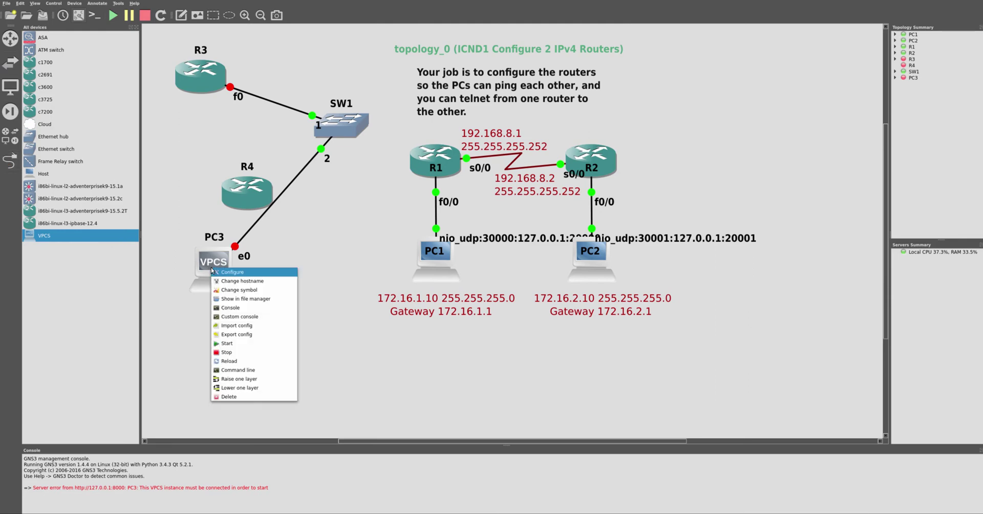
left_click(226, 343)
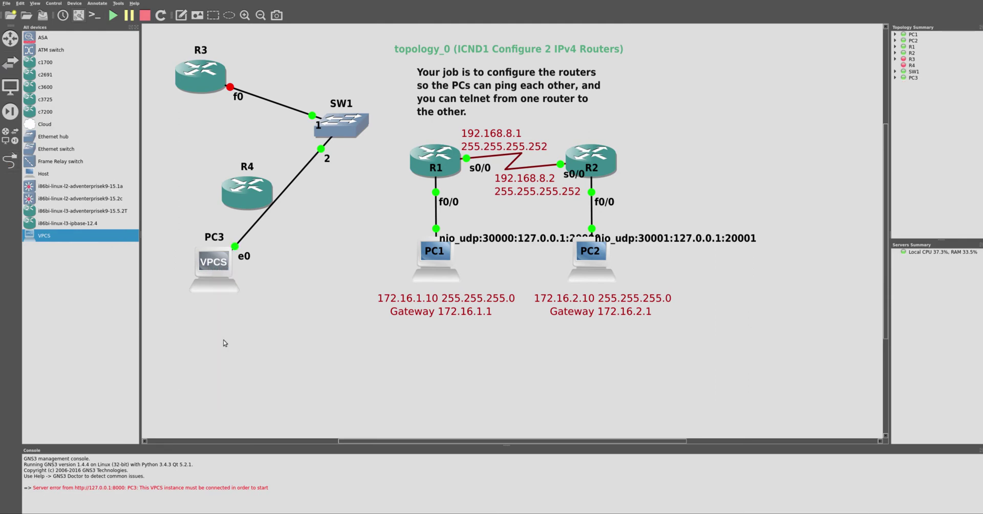
right_click(209, 263)
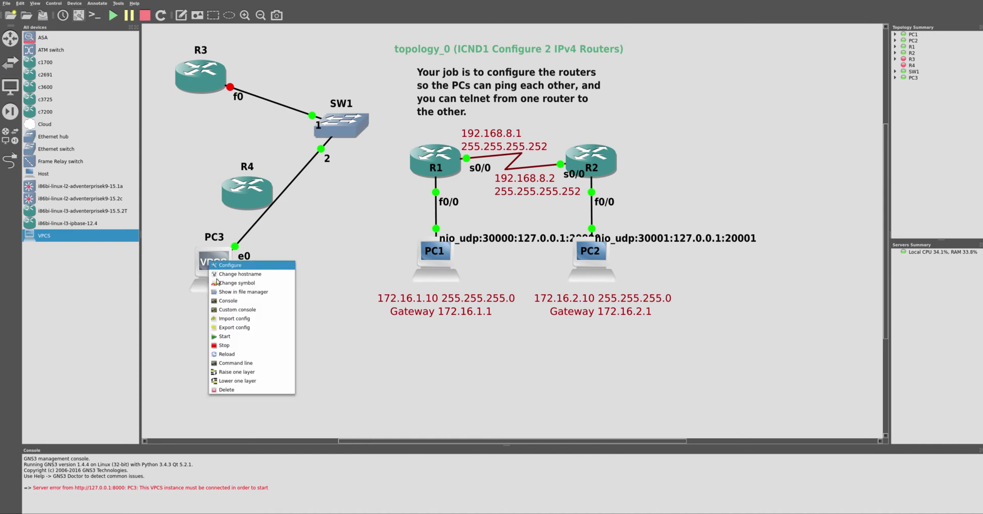
left_click(223, 302)
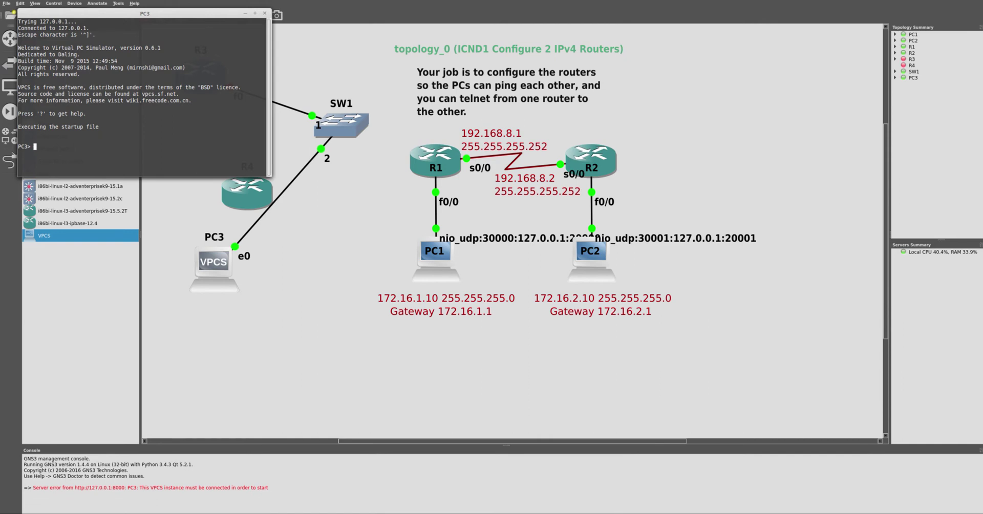
- Display the "ip" command help and PC3's IP settings with "show ip", moving the console clear of the new devices
type("ip")
key("Return")
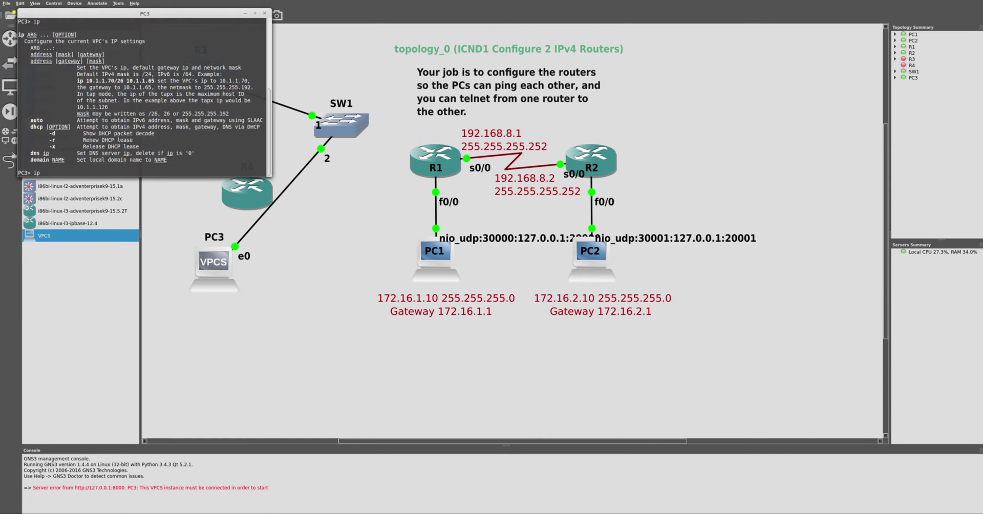
type("i")
key("BackSpace")
type("show ip")
key("Return")
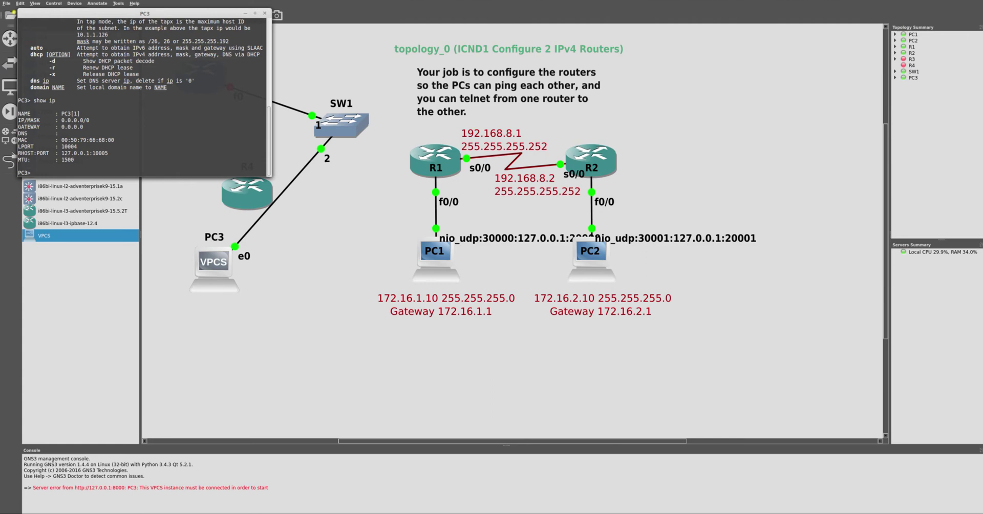
scroll(196, 162, "up", 1)
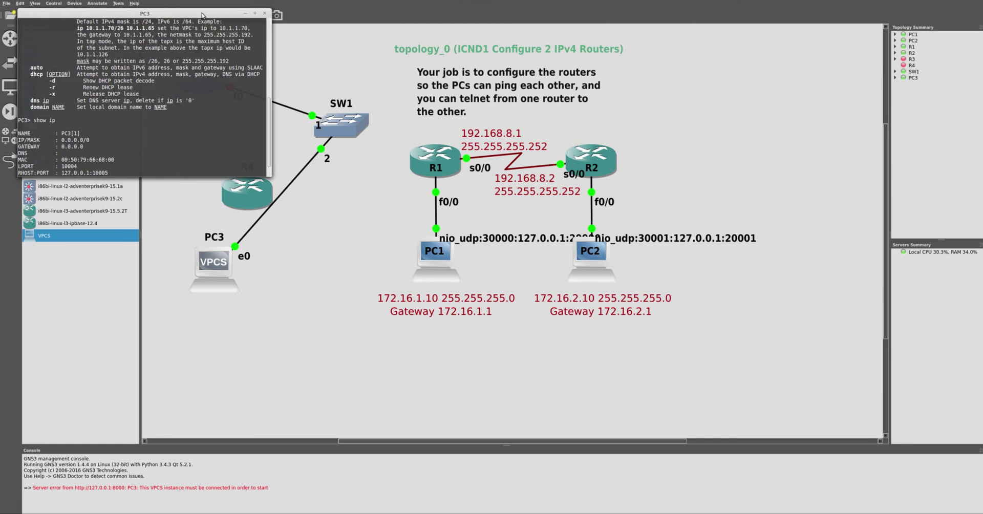
left_click_drag(202, 14, 538, 141)
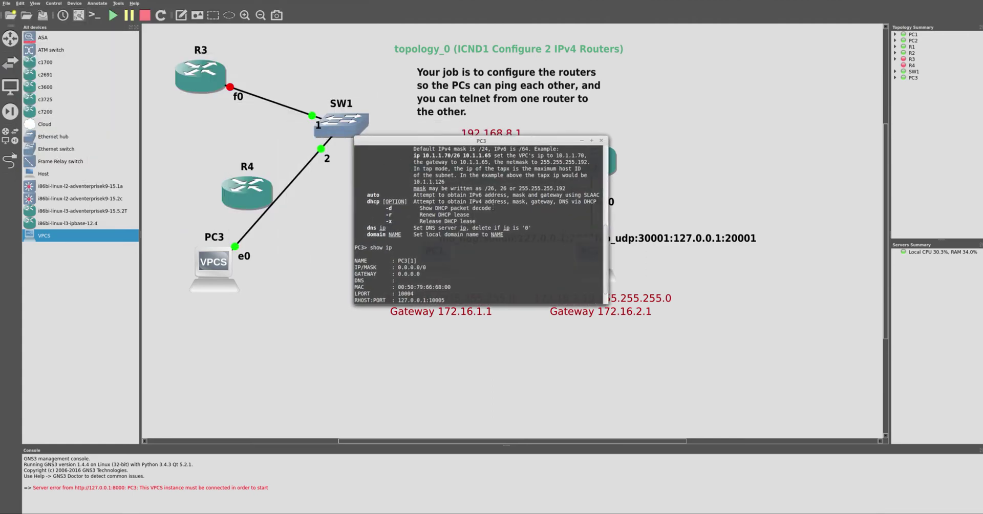
- Stop all devices and quit GNS3, discarding the changes to the ICND1 Configure 2 IPv4 Routers project
left_click(146, 16)
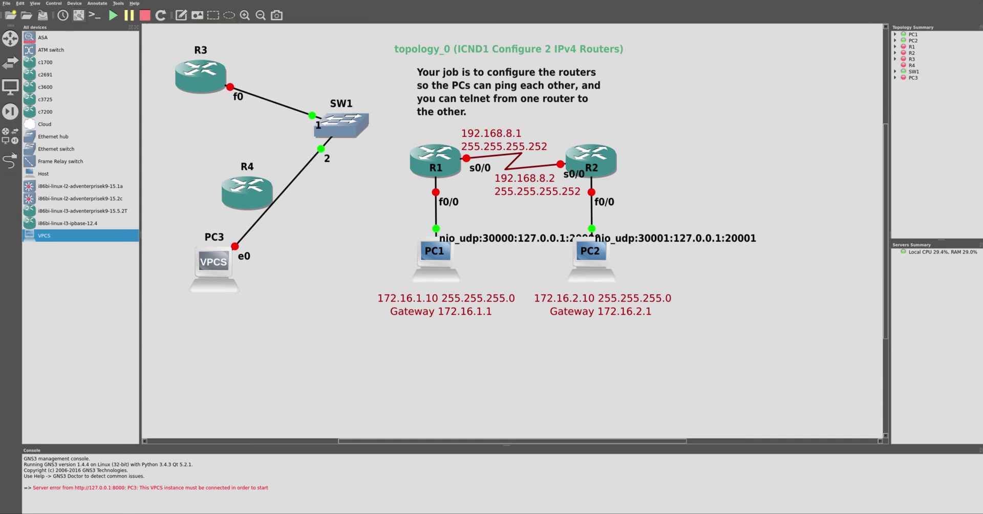
key("ctrl+q")
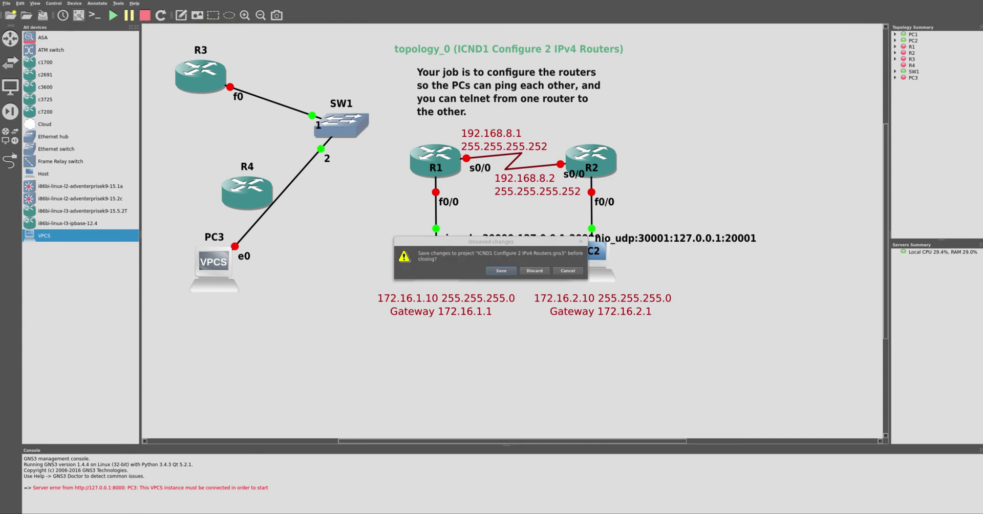
left_click(533, 270)
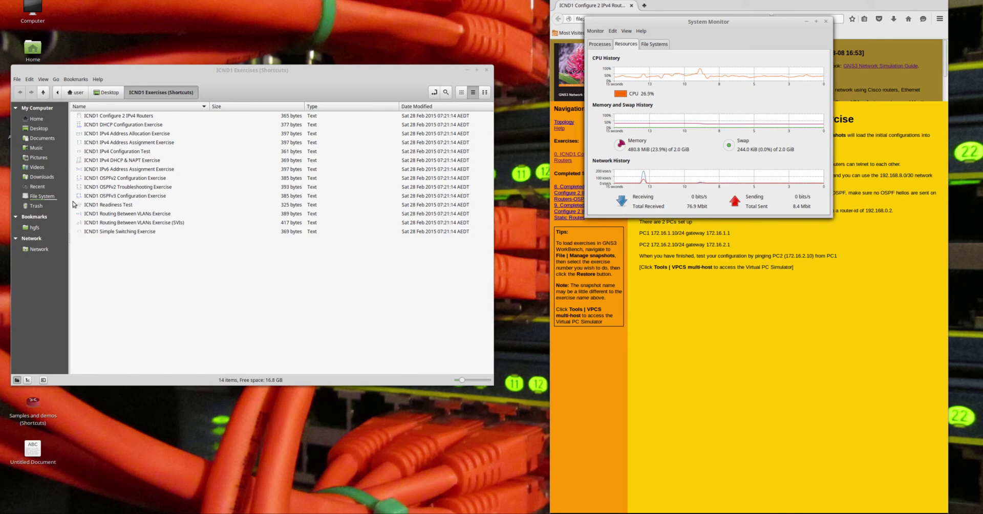
- Open the ICND2 NAT Configuration Test lab from the ICND2 Exercises desktop folder and view its topology in GNS3
left_click_drag(142, 72, 245, 60)
double_click(33, 306)
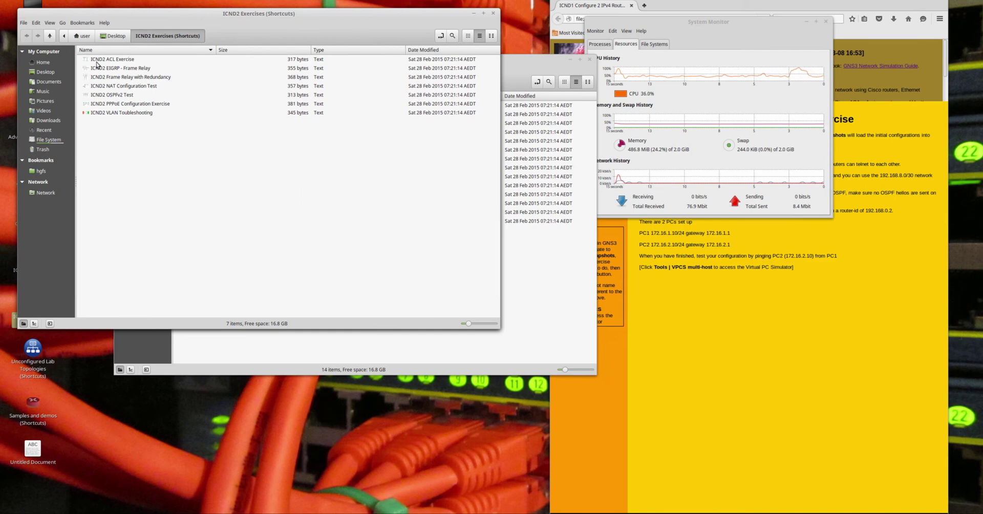
left_click(125, 88)
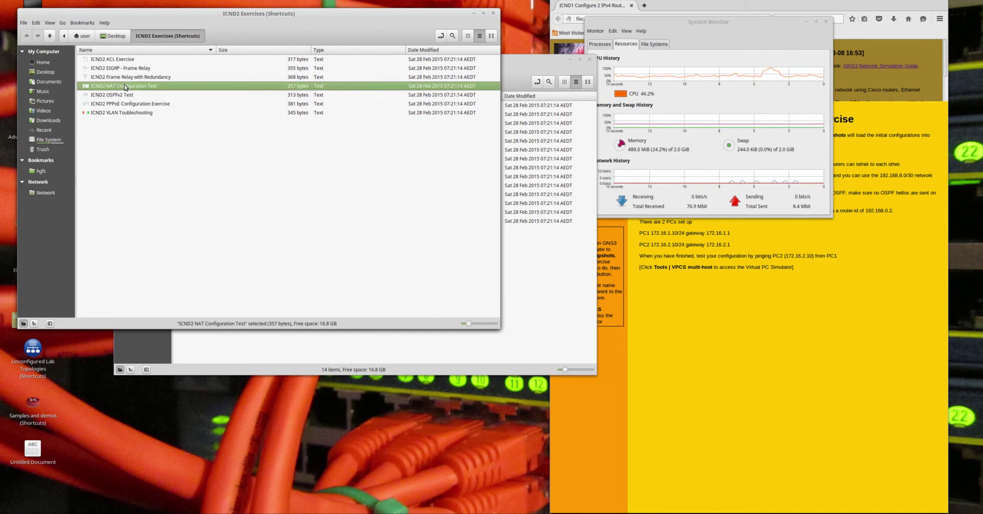
double_click(124, 87)
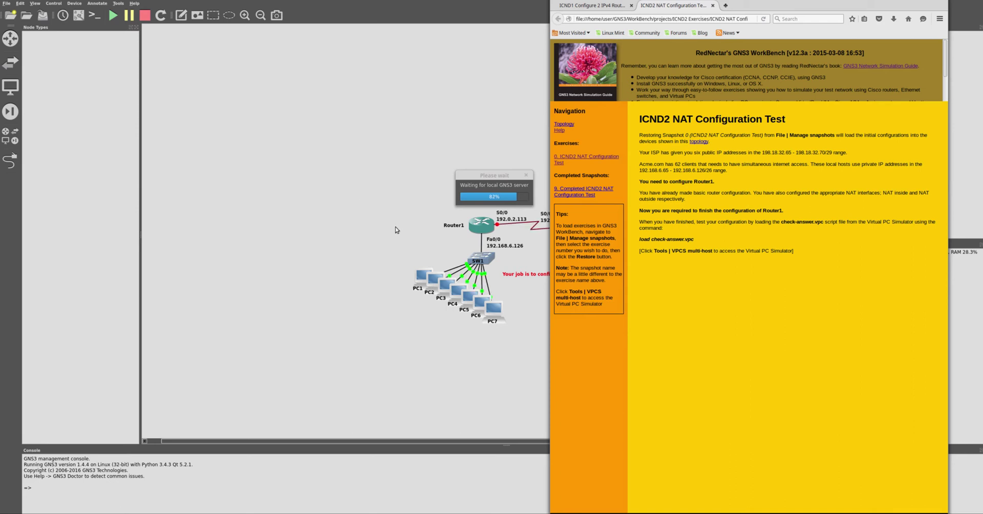
left_click(381, 229)
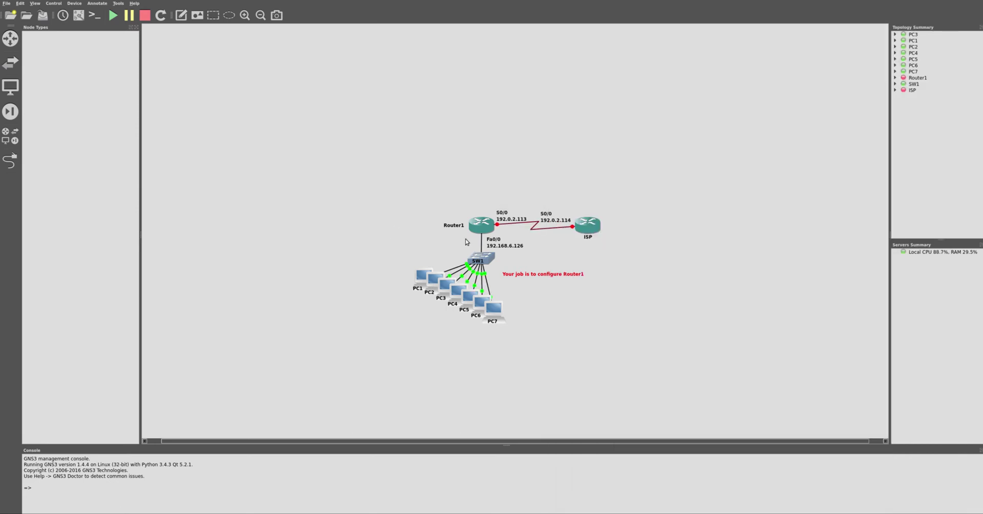
left_click(246, 15)
left_click(246, 15)
left_click(246, 15)
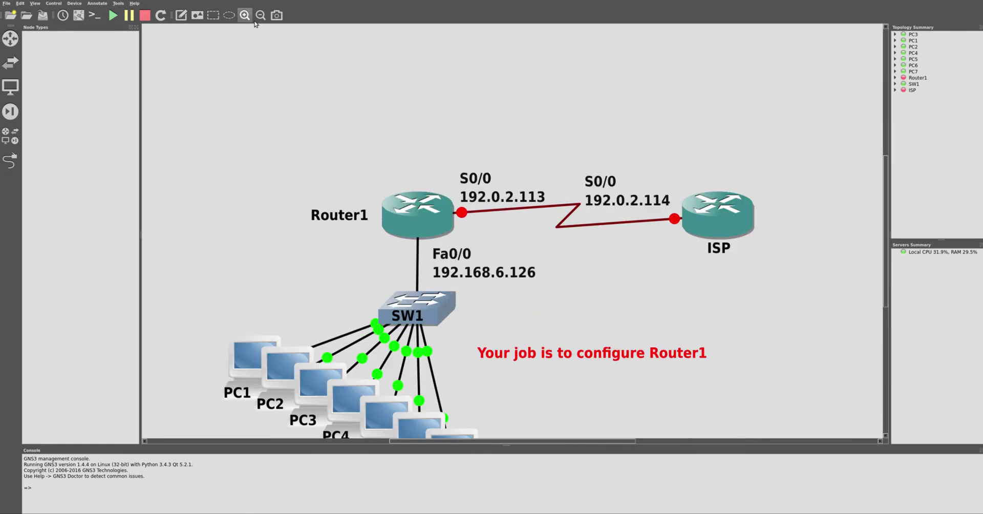
left_click(258, 17)
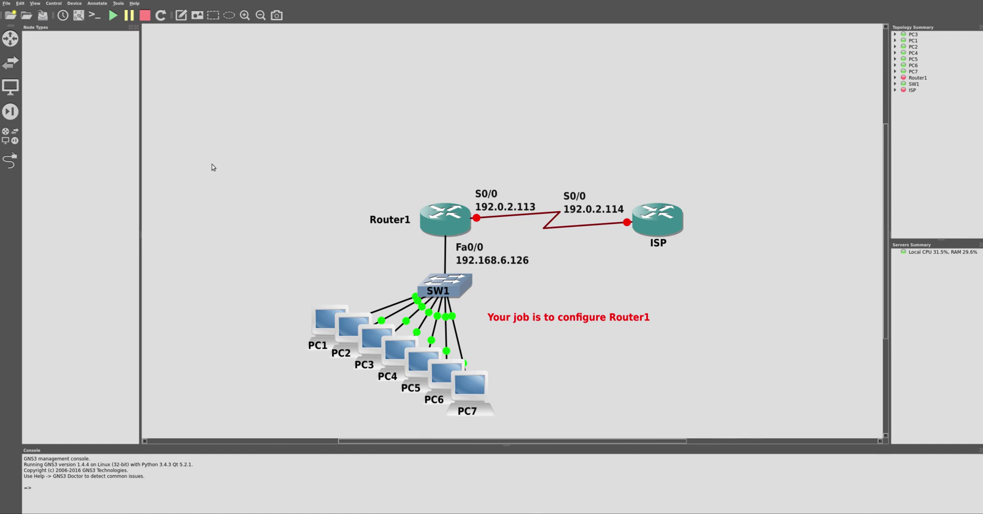
- Quit GNS3 and close the ICND2 and ICND1 Exercises folder windows
left_click(6, 3)
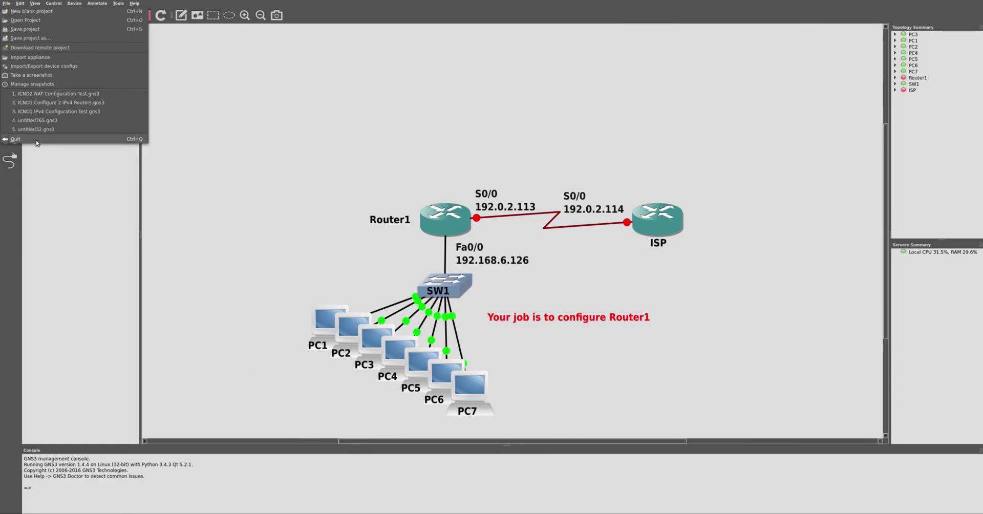
left_click(37, 122)
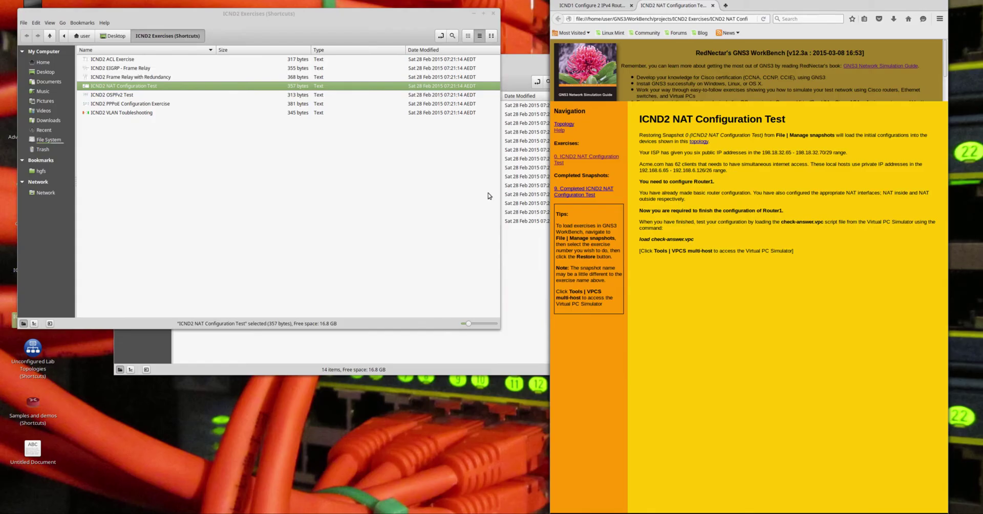
left_click(494, 14)
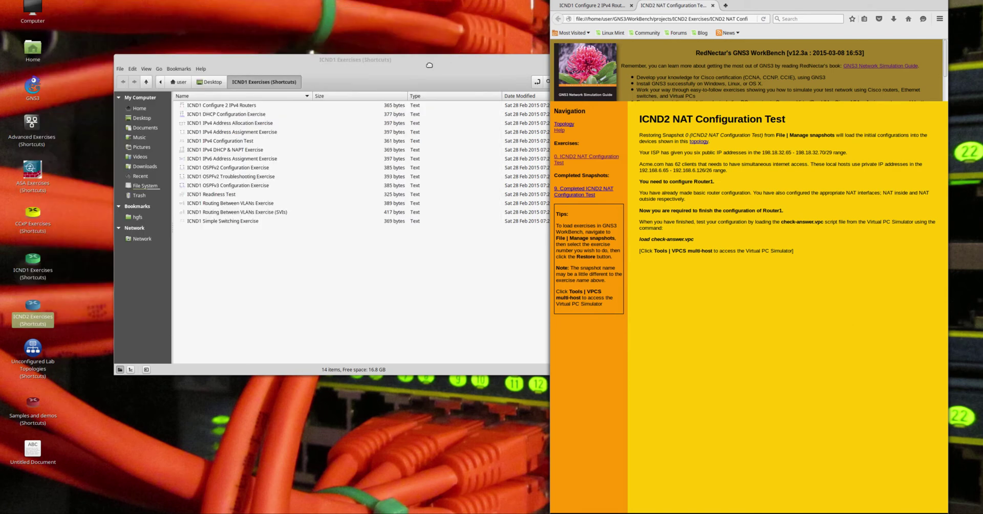
left_click_drag(429, 64, 358, 58)
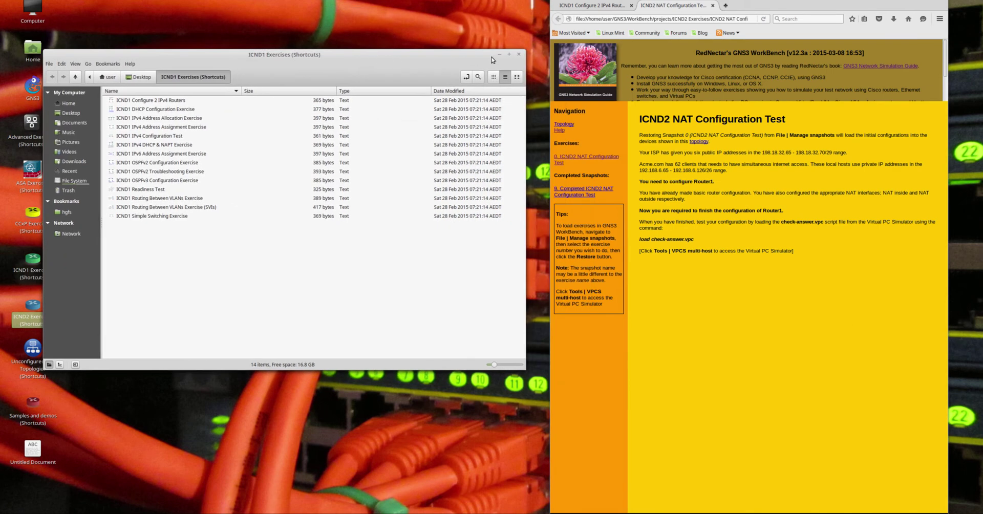
left_click(518, 55)
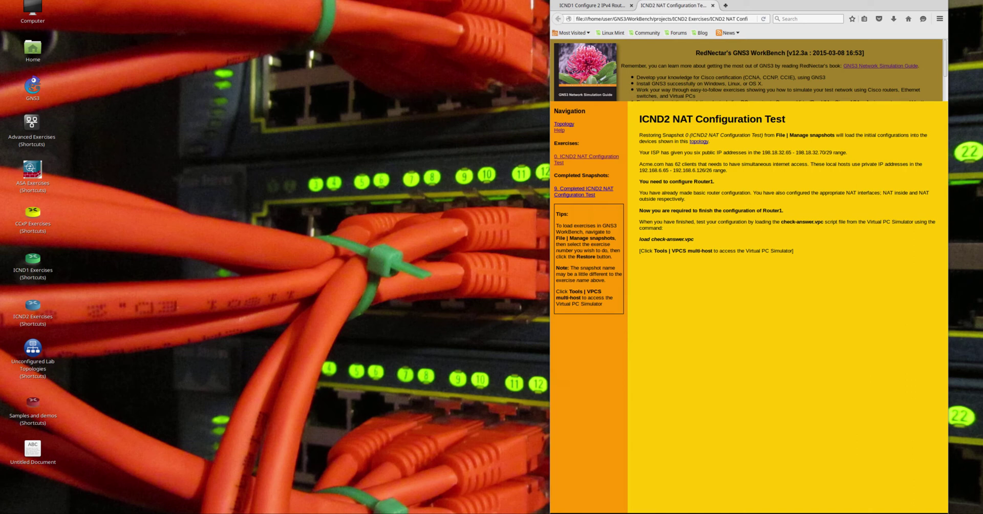
- Browse the VM's list of installed applications and search it for "gp", leaving the list without launching anything
key("super")
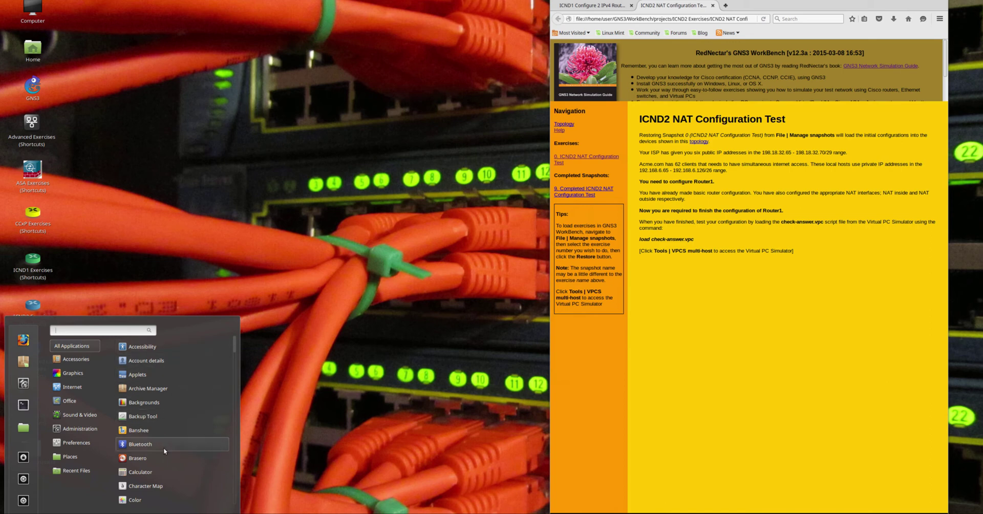
scroll(164, 447, "down", 5)
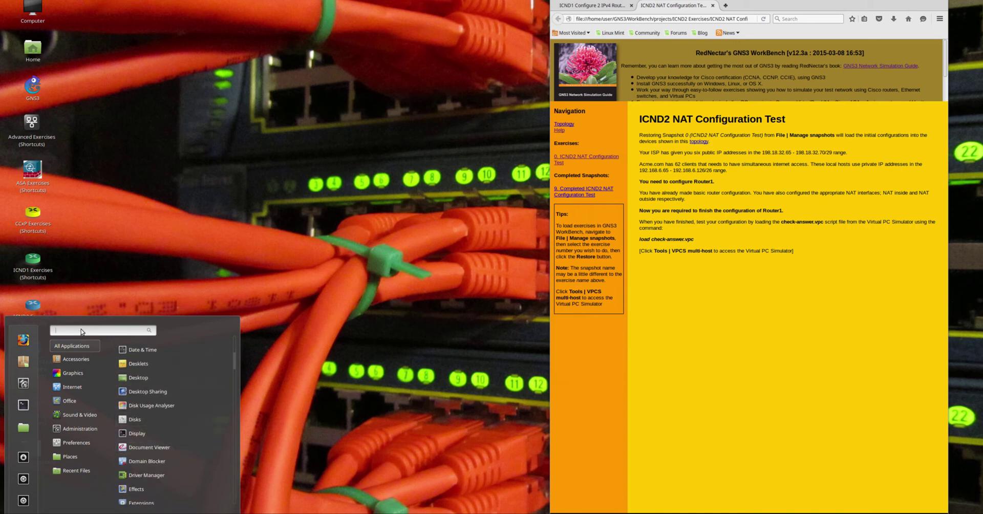
type("gp")
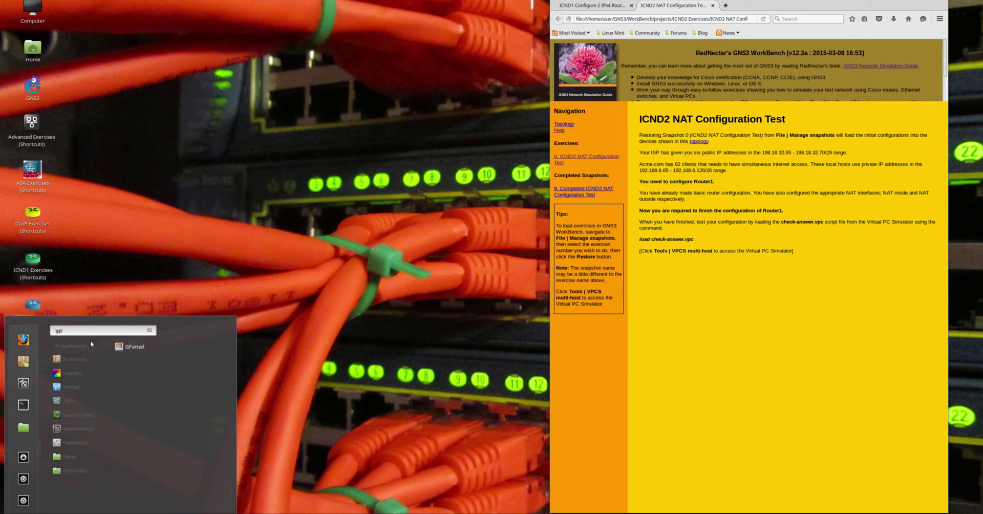
left_click(127, 236)
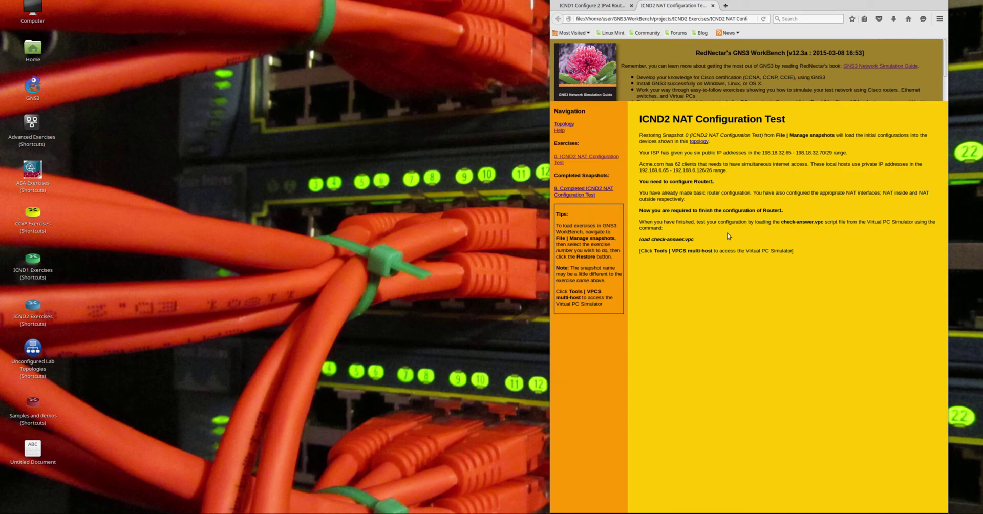
- Close the browser holding the lab instructions and open the Unconfigured Lab Topologies desktop folder, moving its window clear of the desktop shortcuts
left_click(605, 7)
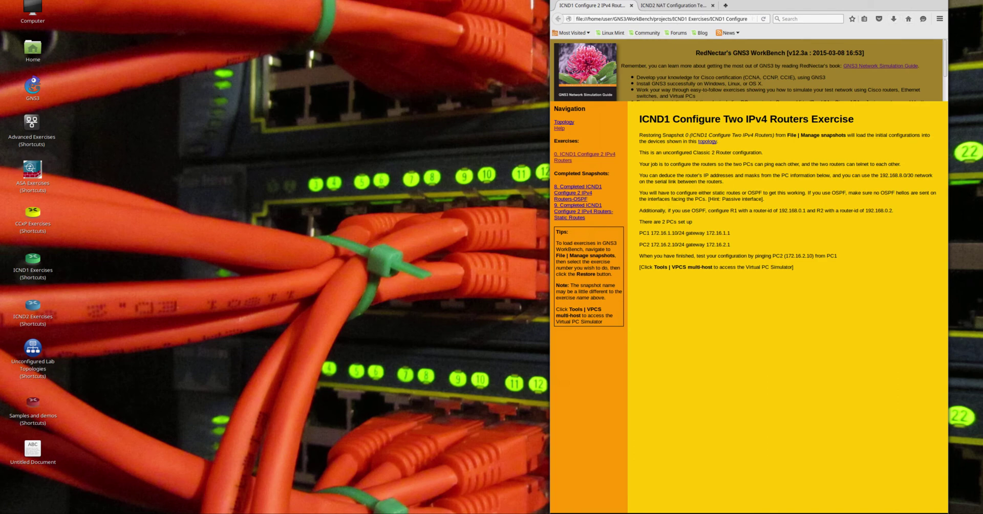
key("alt+F4")
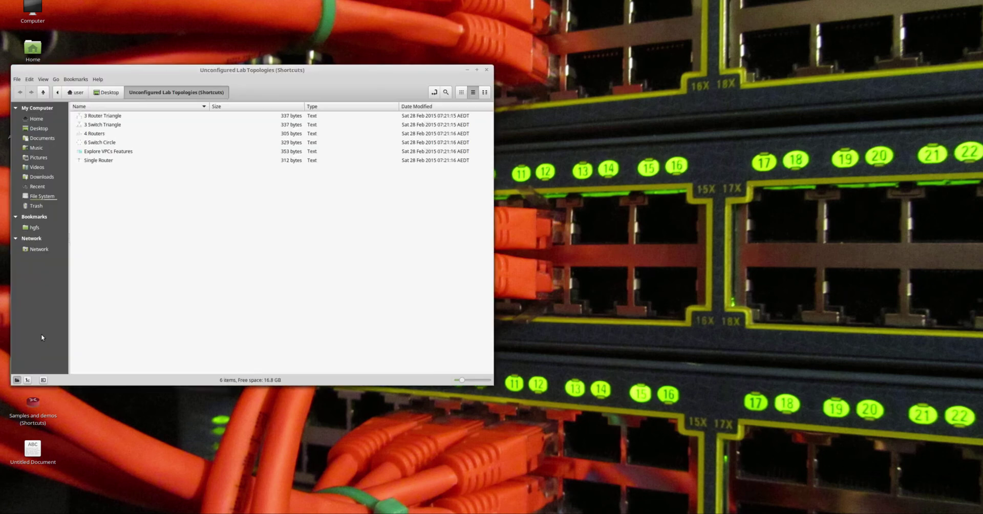
left_click_drag(160, 78, 360, 56)
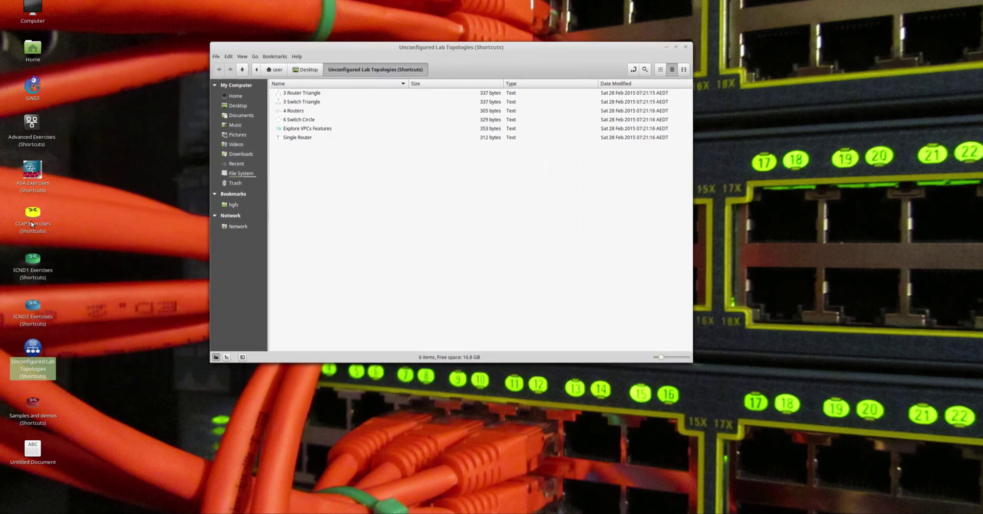
- Open the CCxP EIGRP & OSPF Routing lab from the CCxP Exercises desktop folder and view its topology in GNS3
double_click(32, 220)
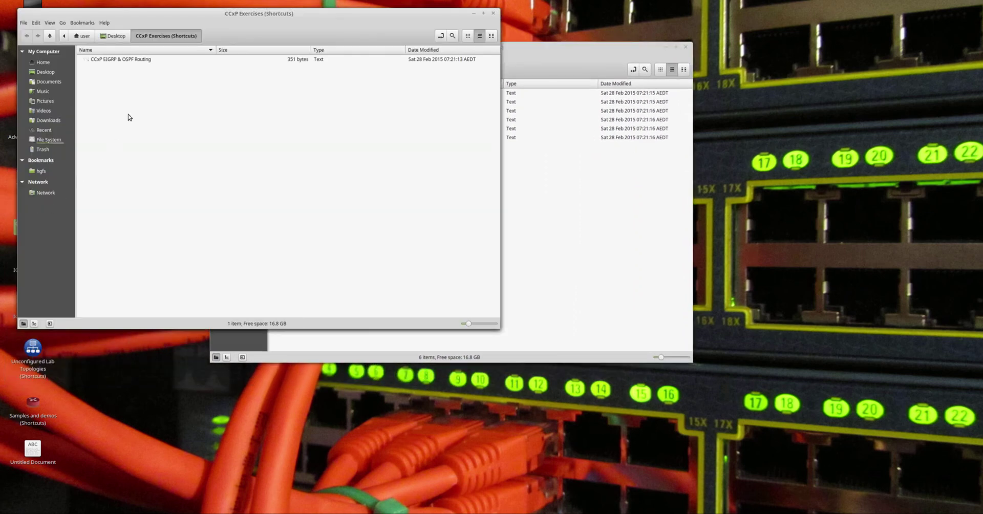
left_click_drag(229, 22, 402, 265)
double_click(306, 302)
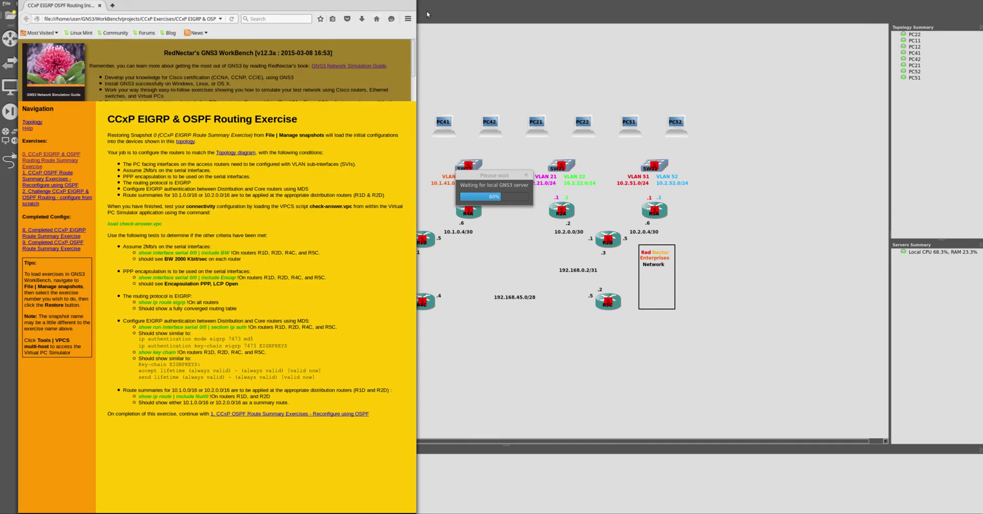
left_click(573, 48)
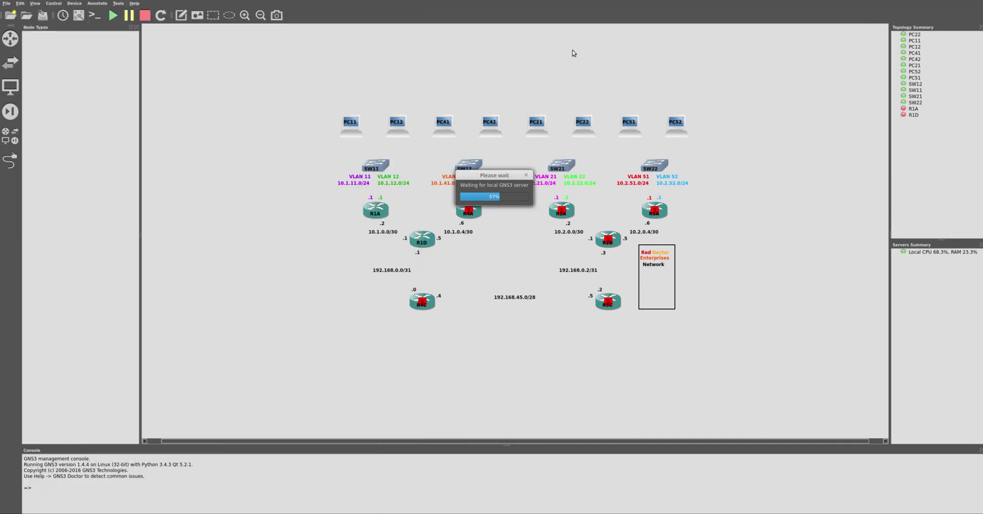
- Quit GNS3, discarding the changes to the CCxP EIGRP & OSPF Routing project
left_click(6, 3)
left_click(15, 139)
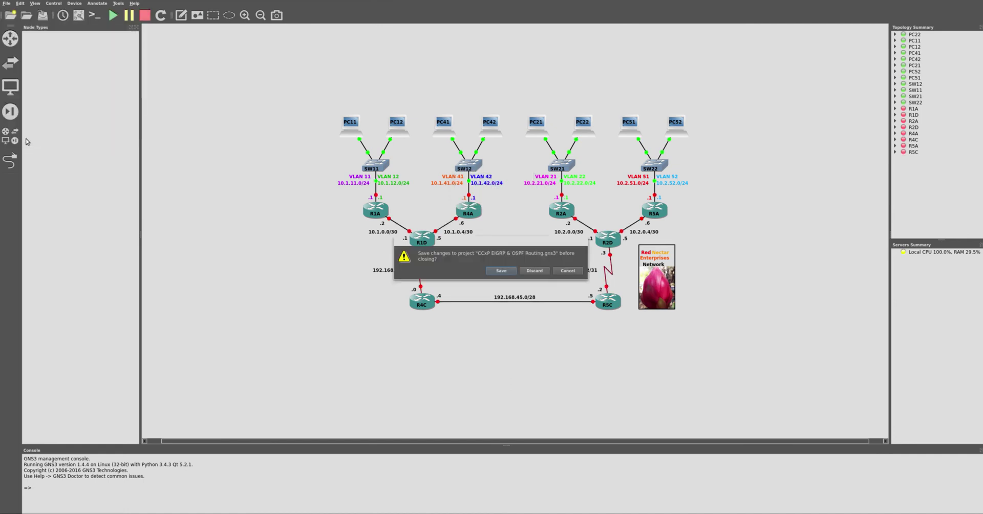
left_click(534, 270)
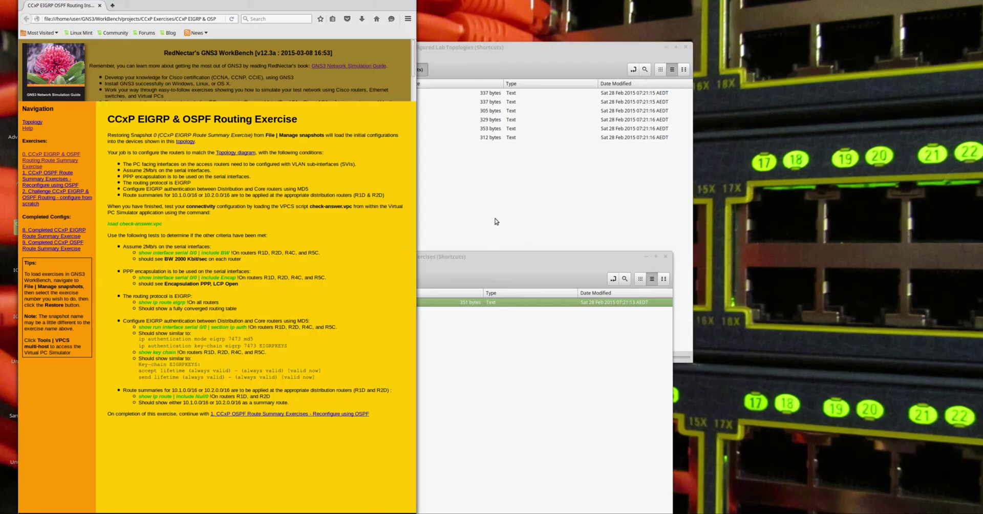
- Open the 4 Routers lab from the Unconfigured Lab Topologies folder and bring its GNS3 topology in front of the instructions
left_click(496, 220)
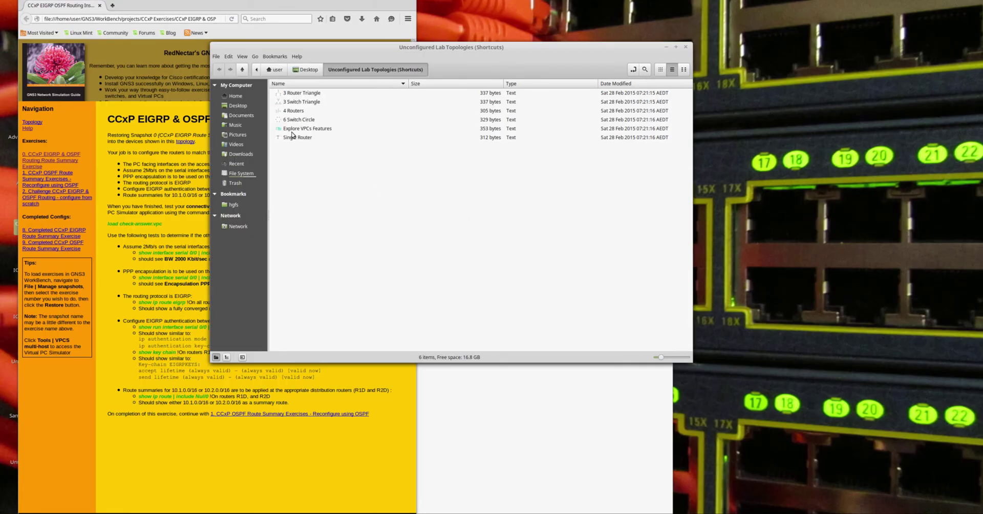
left_click(297, 111)
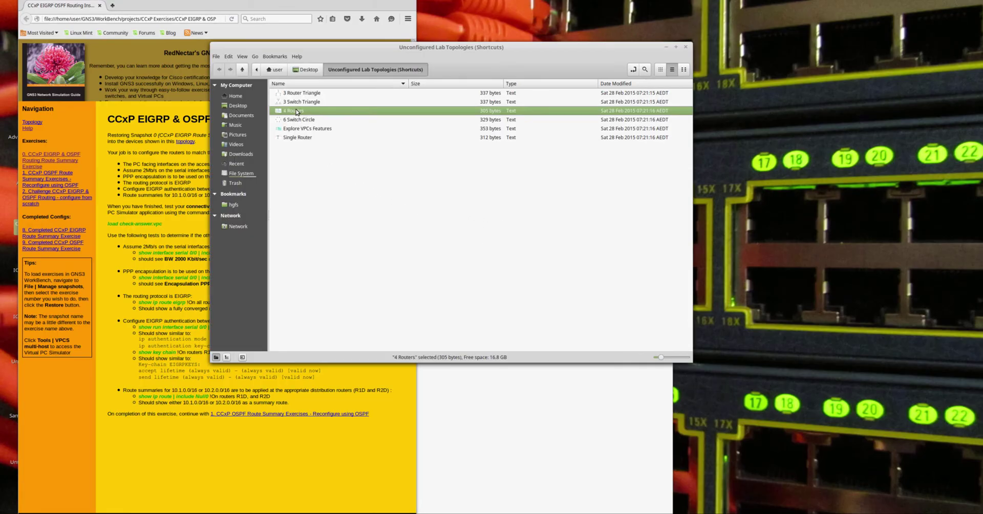
double_click(297, 112)
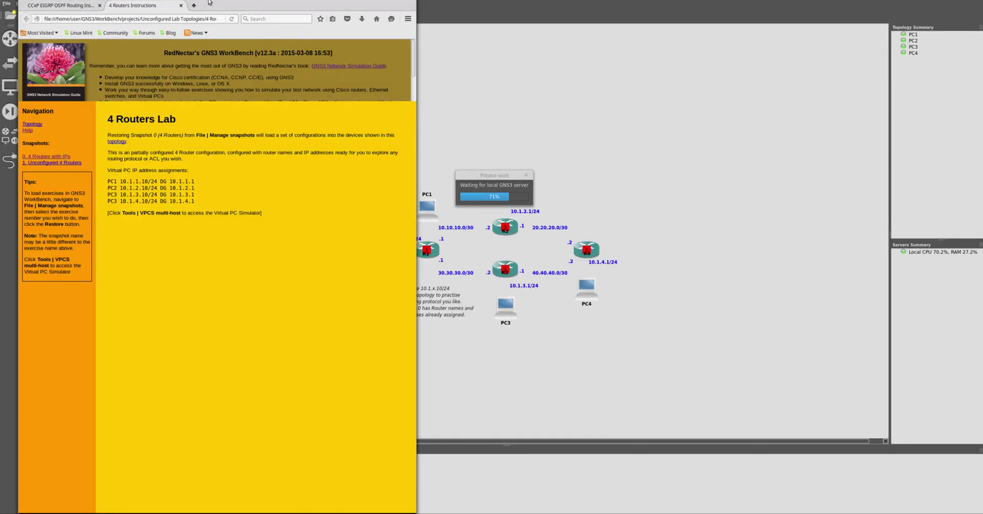
left_click_drag(209, 2, 626, 2)
left_click(53, 4)
- Start all devices in the 4 Routers topology
left_click(53, 4)
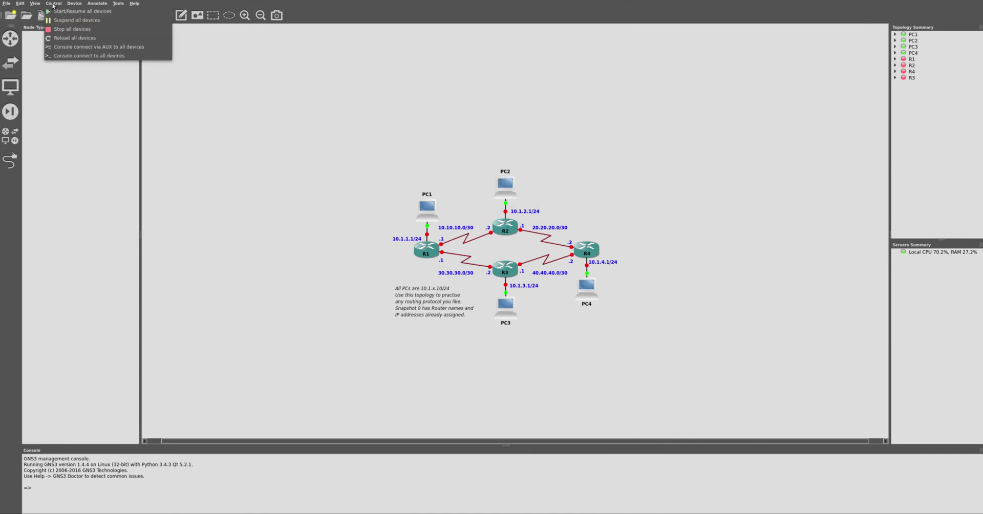
mouse_move(38, 5)
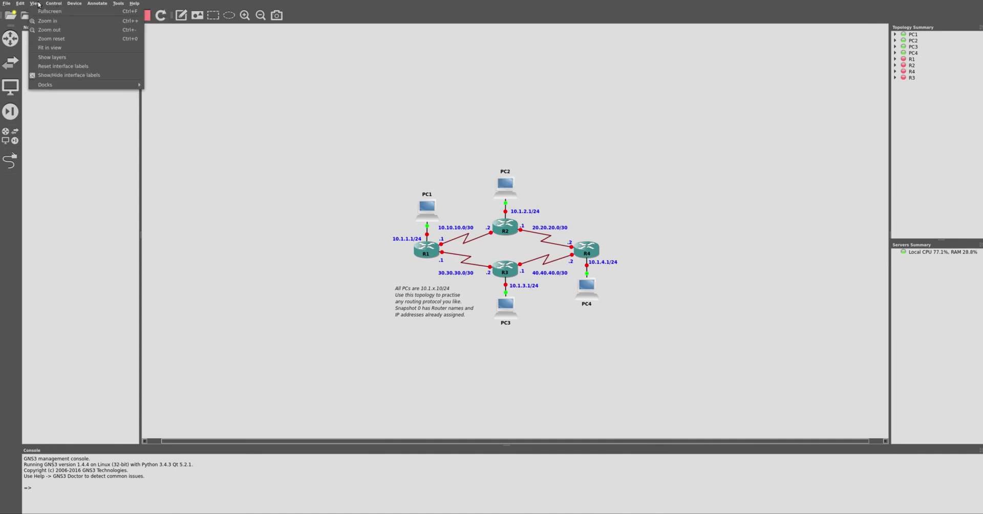
key("Escape")
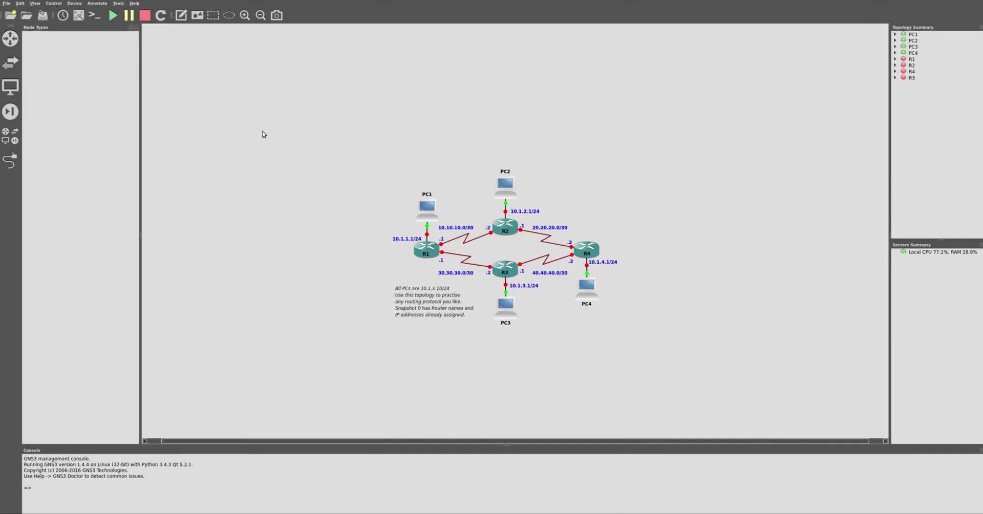
left_click(113, 16)
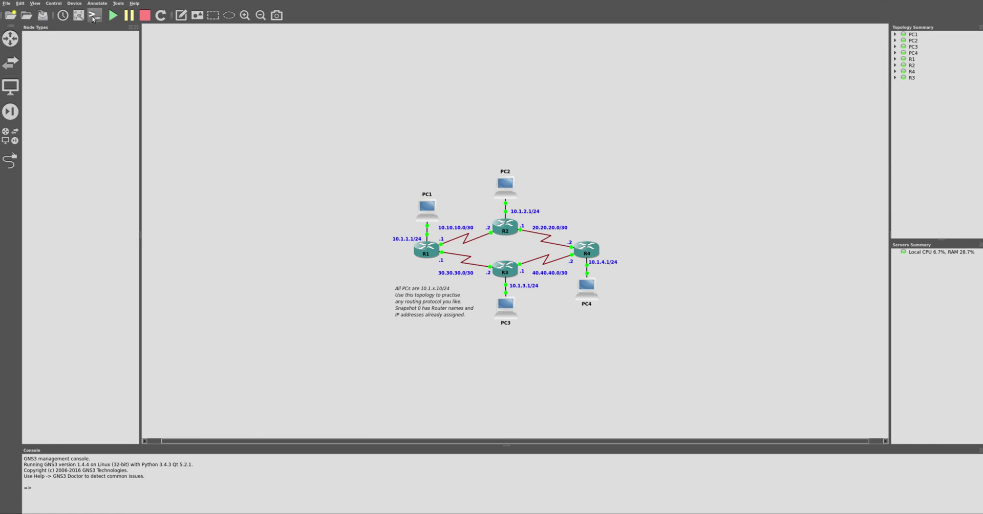
- Set the Telnet console application to the predefined Mate Terminal command and apply the preferences
left_click(35, 3)
mouse_move(19, 3)
left_click(31, 33)
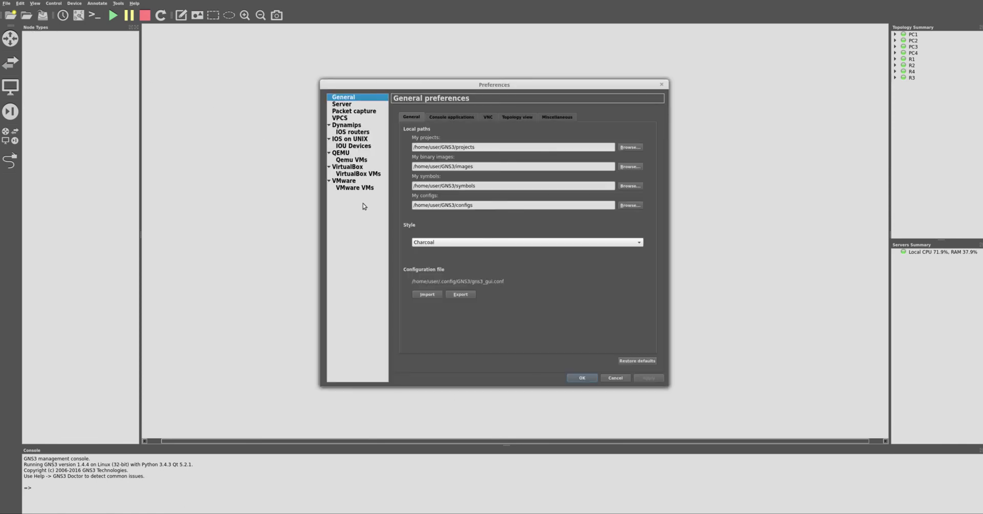
left_click(448, 117)
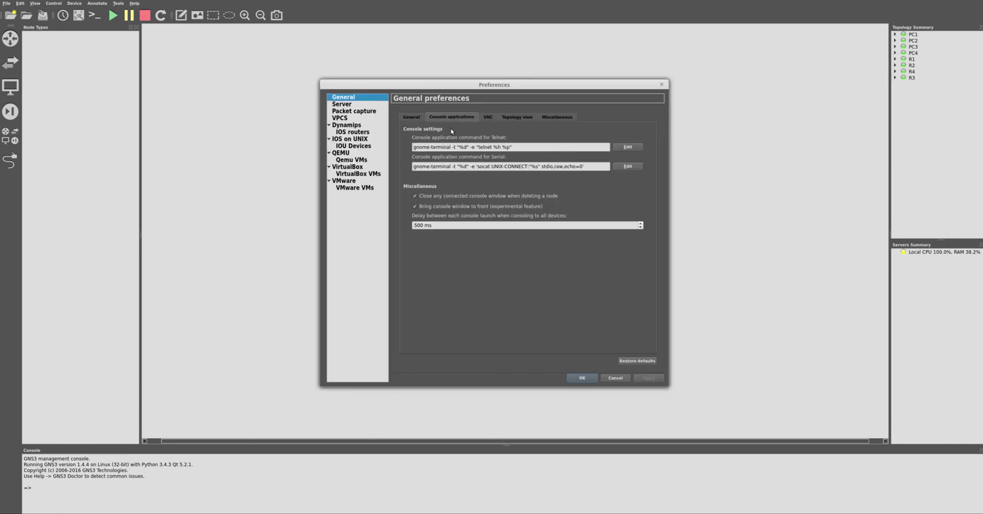
left_click(635, 147)
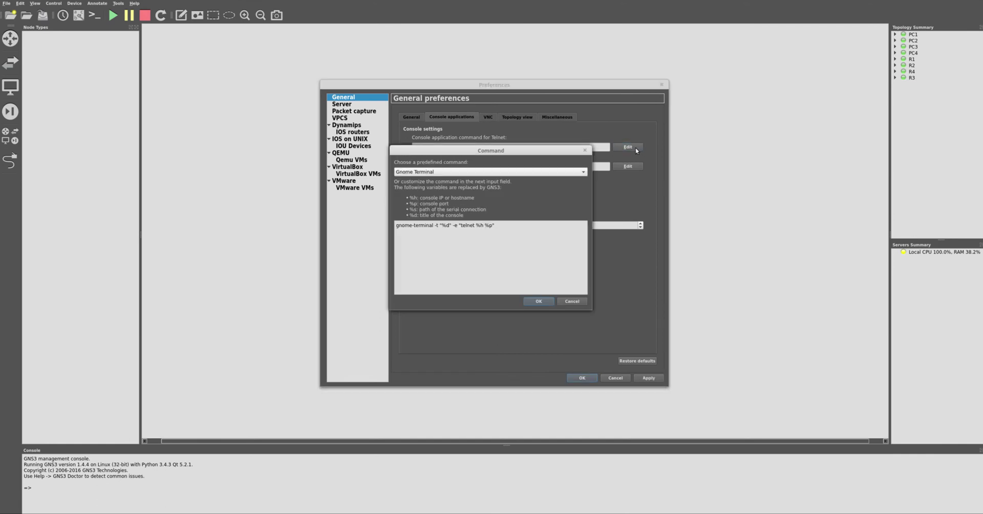
left_click(509, 172)
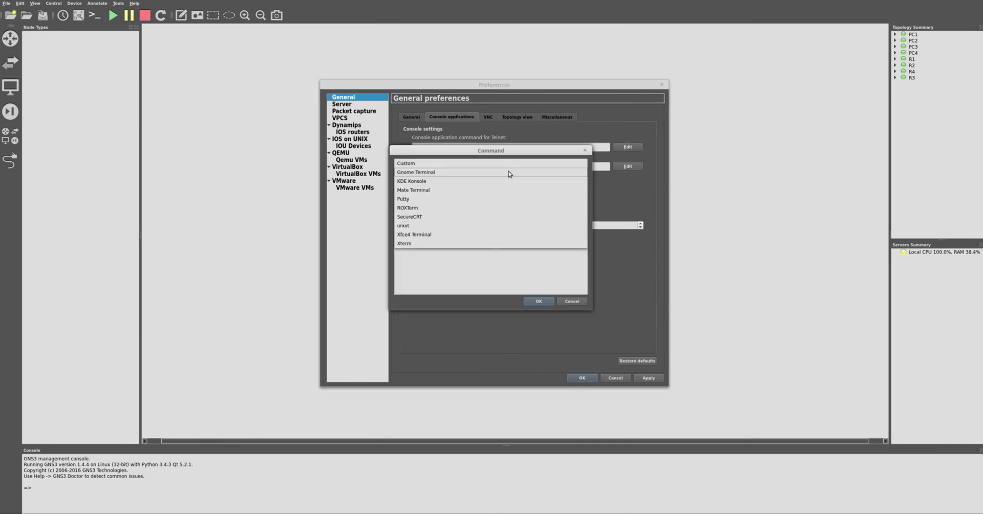
left_click(418, 192)
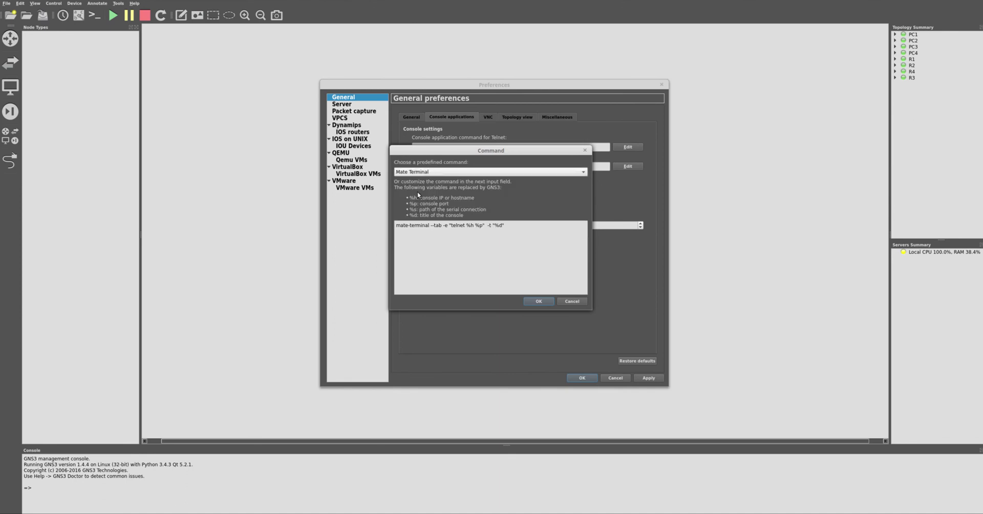
left_click(539, 301)
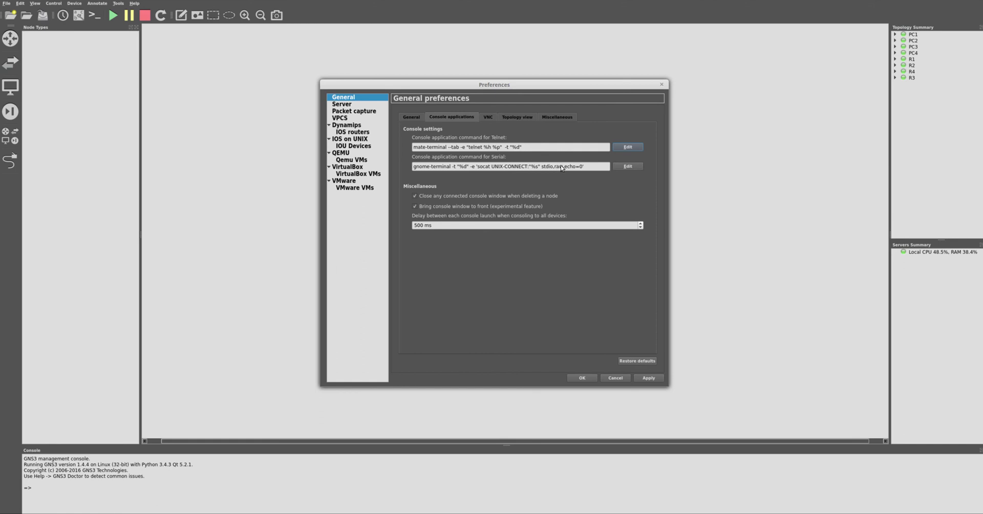
left_click(562, 168)
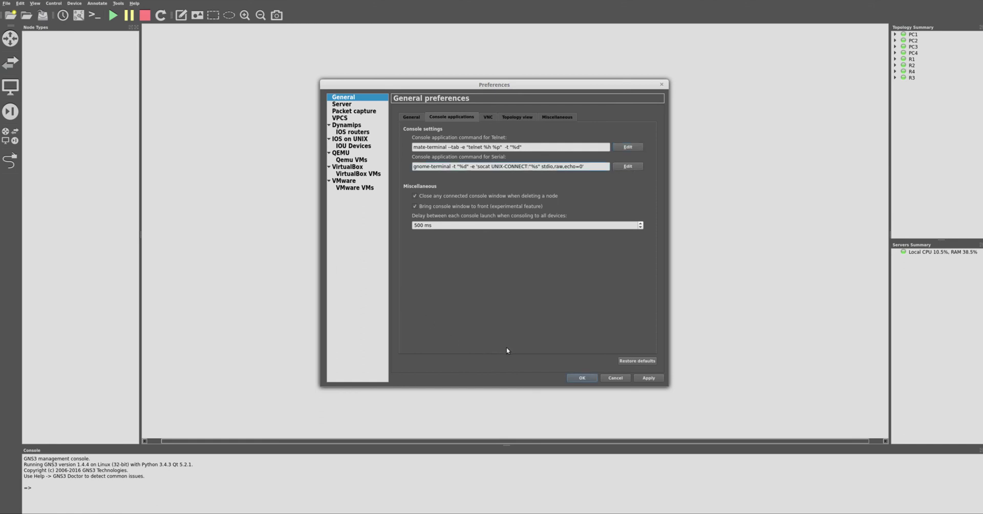
left_click(652, 379)
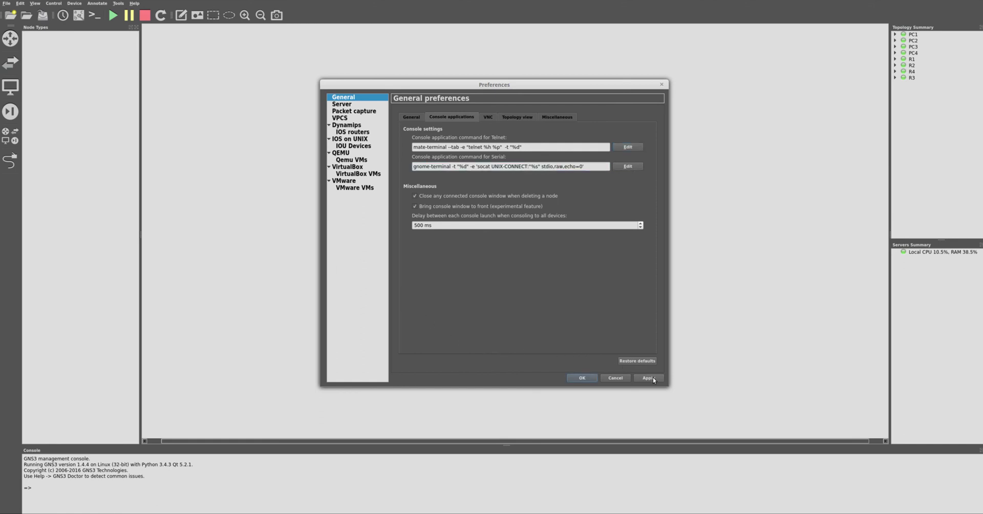
left_click(583, 381)
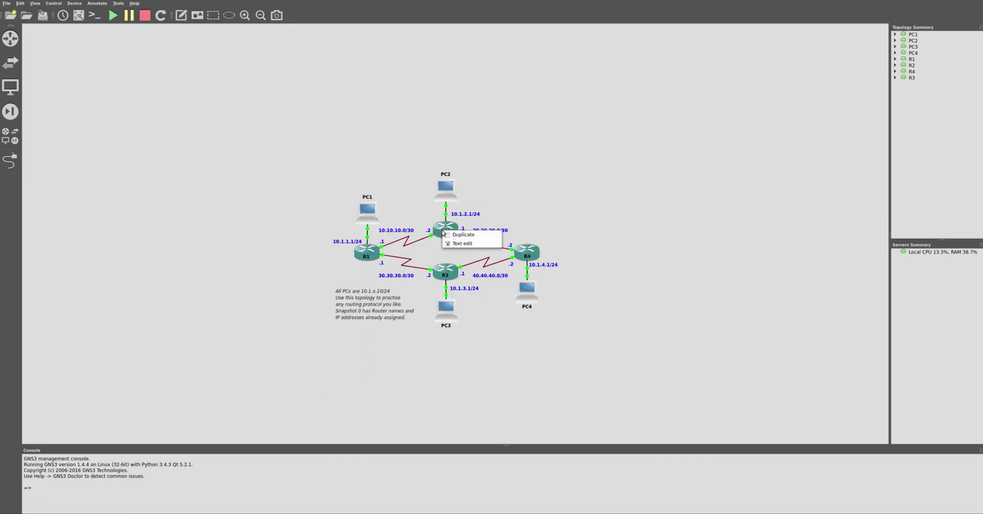
- Try to open a console to router R2 in the 4 Routers topology
left_click(438, 230)
right_click(438, 230)
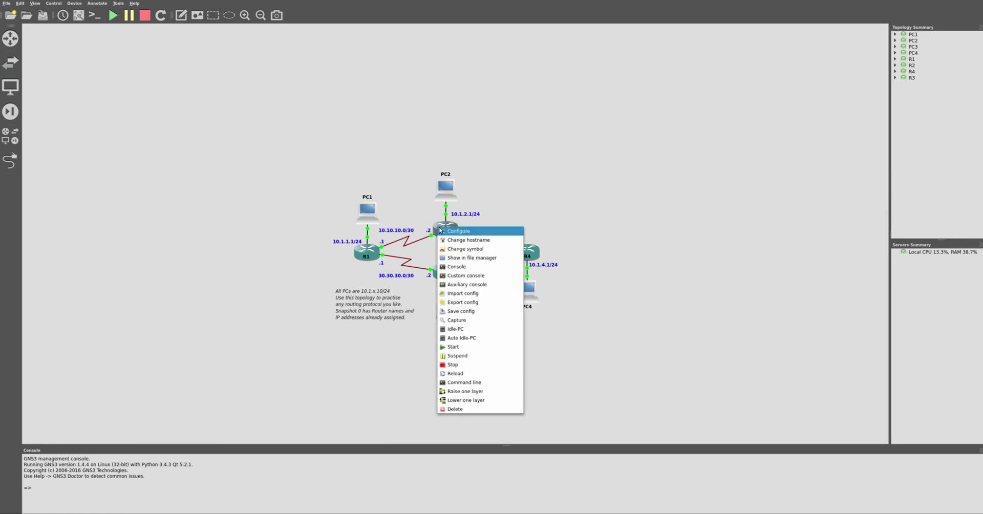
left_click(452, 268)
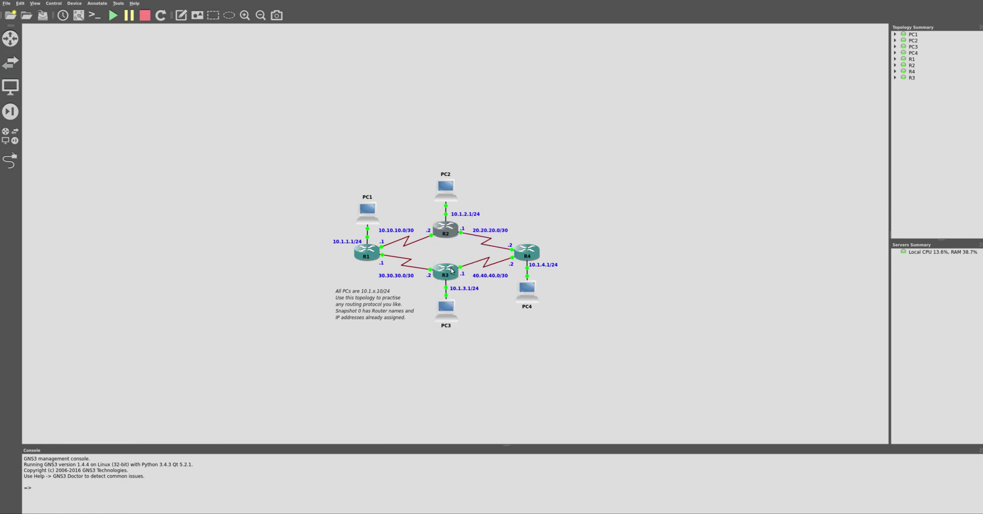
mouse_move(445, 234)
right_click(439, 231)
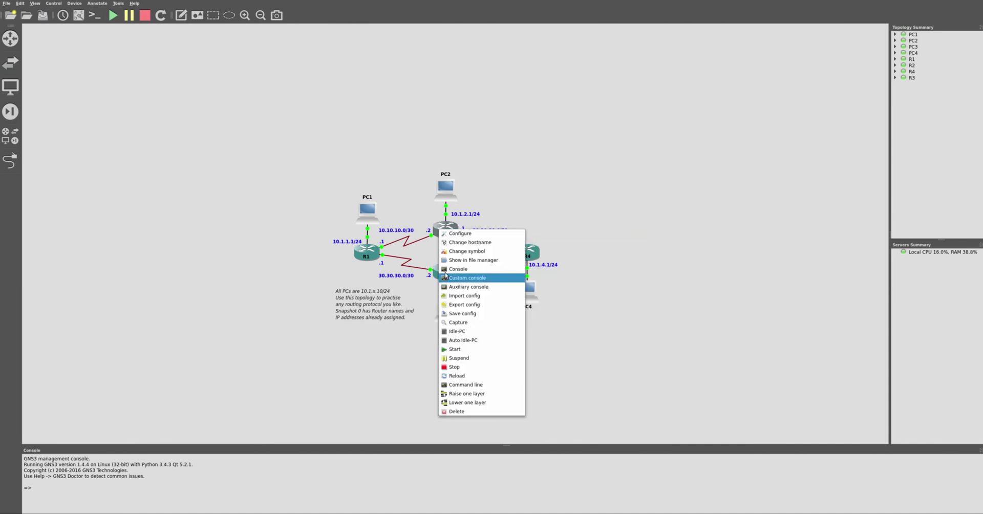
left_click(444, 270)
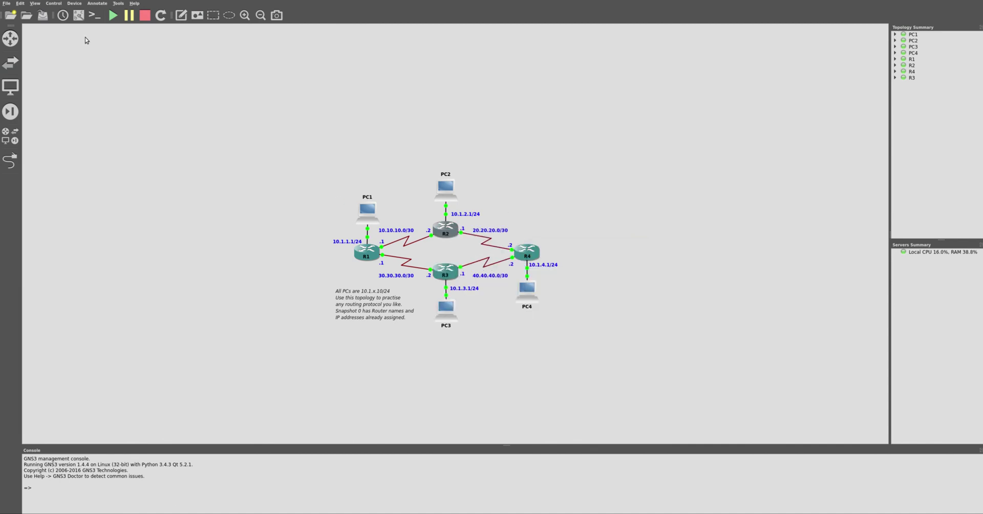
- Set the Telnet console application to the predefined KDE Konsole command, apply it, and try opening a console to router R2
left_click(54, 3)
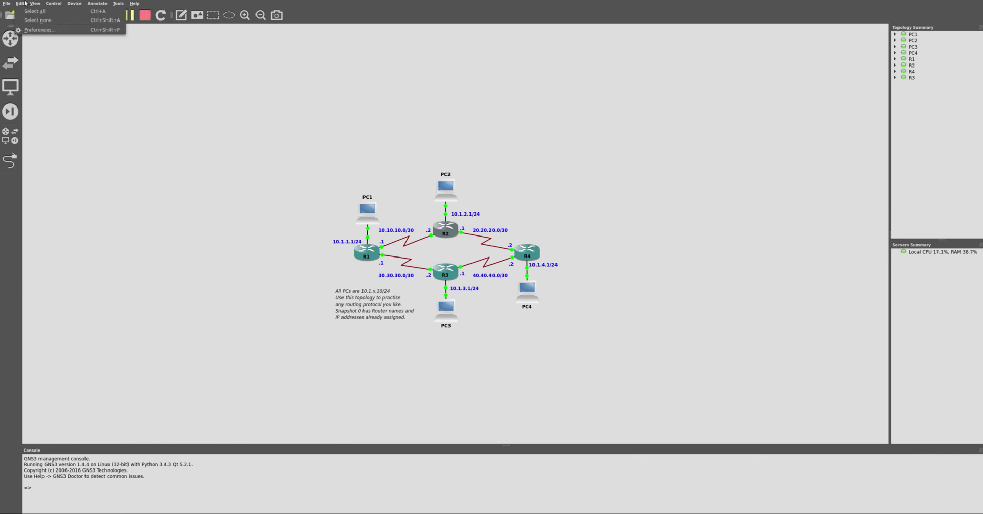
left_click(25, 30)
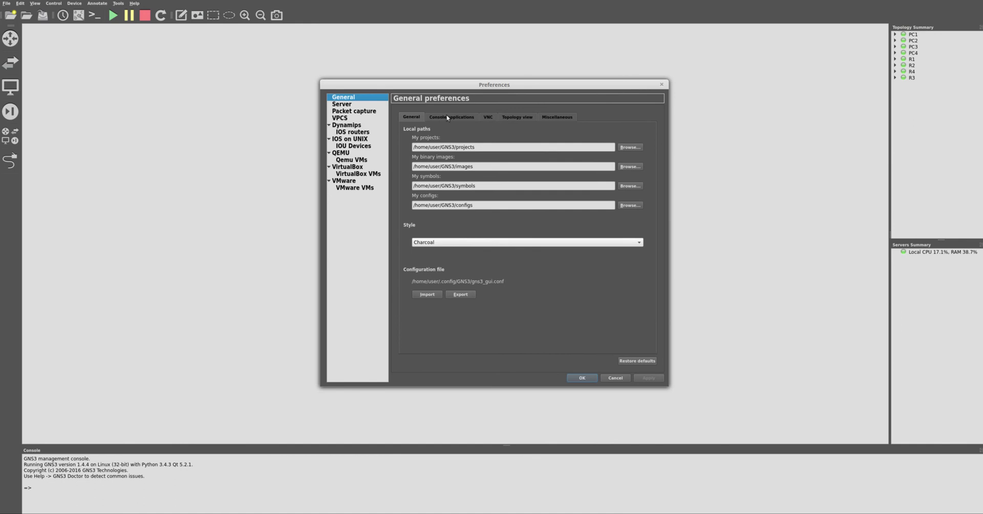
left_click(446, 117)
left_click(631, 148)
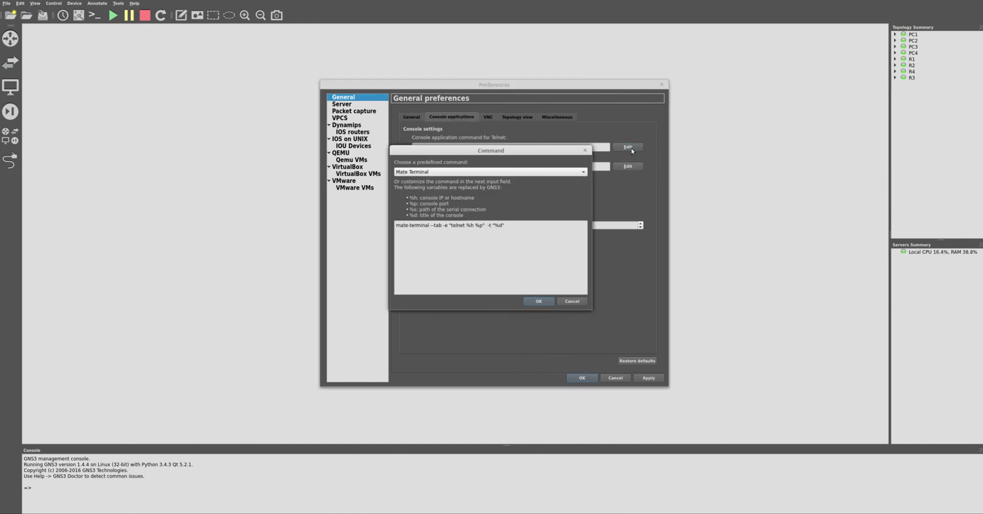
left_click(477, 174)
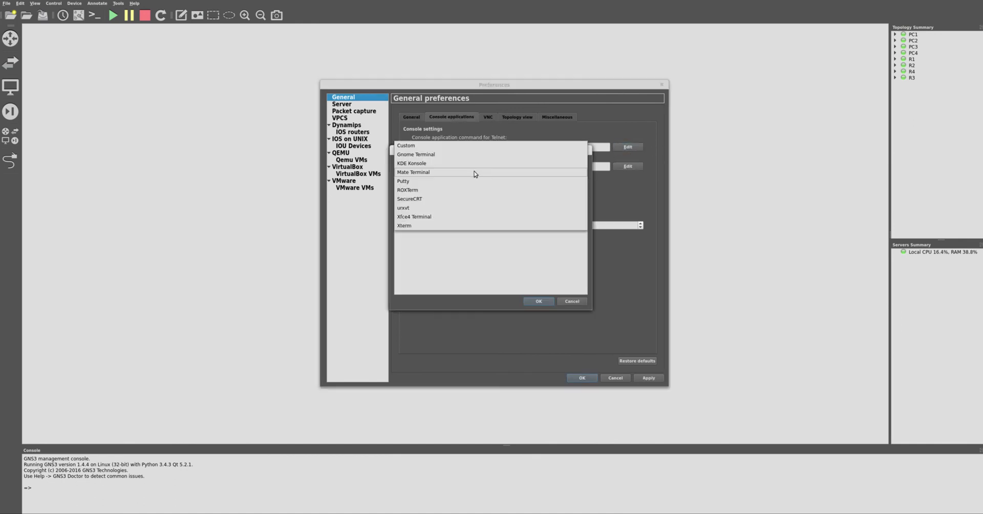
left_click(415, 164)
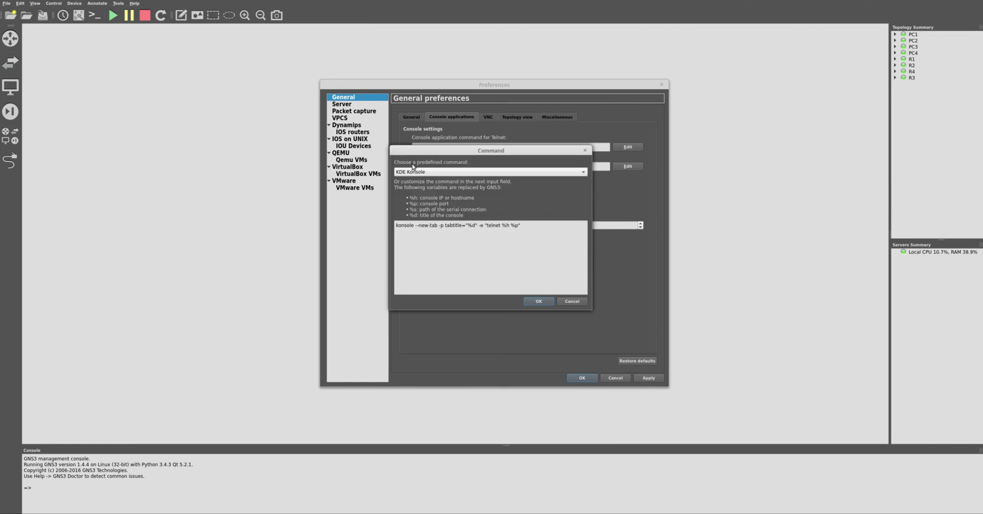
left_click(551, 301)
left_click(646, 378)
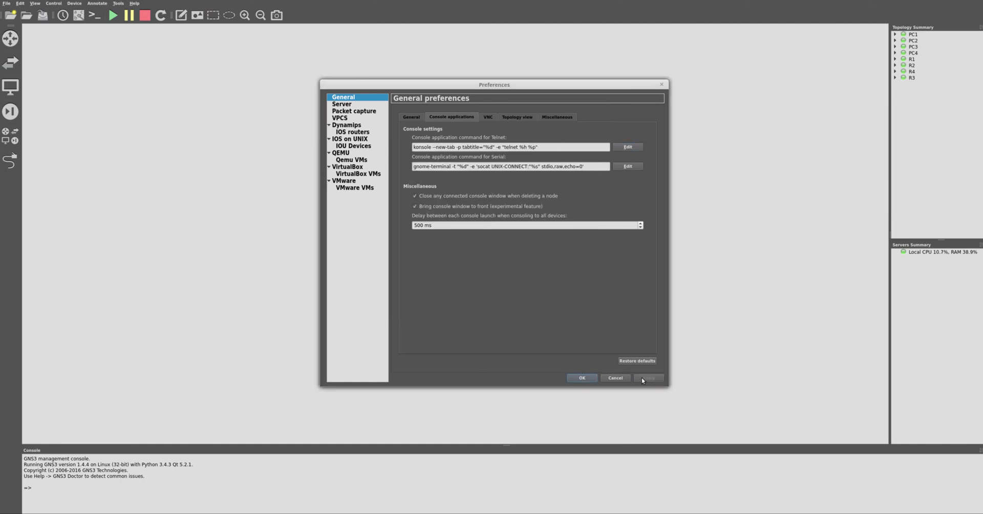
left_click(594, 379)
right_click(445, 230)
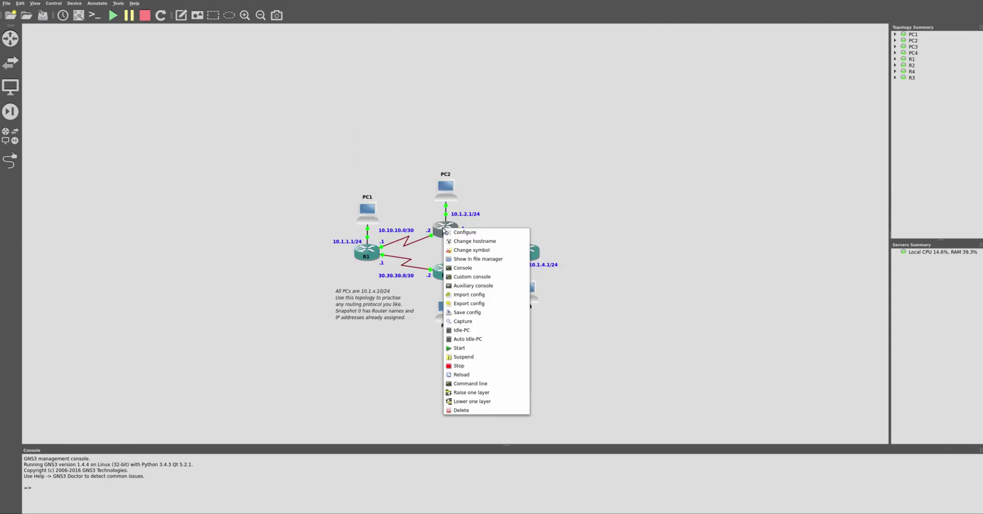
left_click(458, 271)
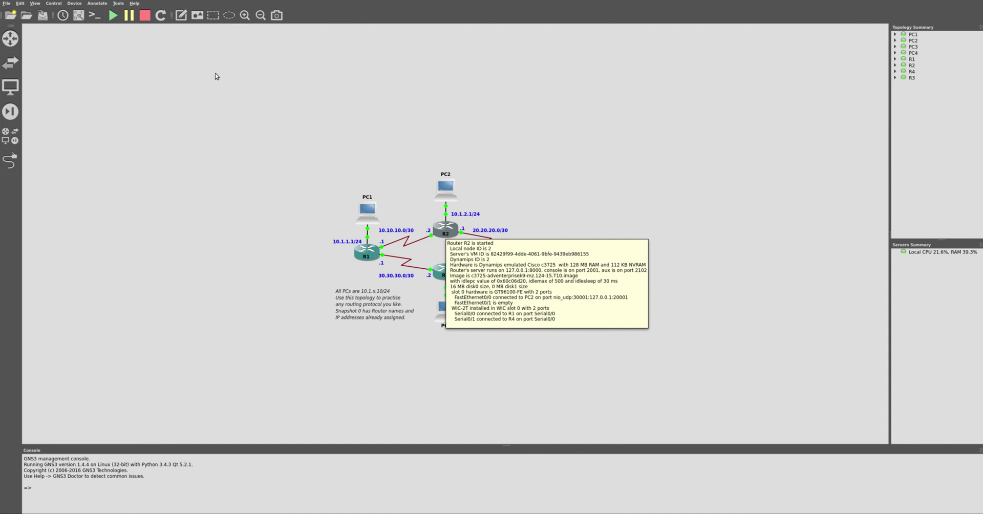
- Set the Telnet console application to the predefined Gnome Terminal command, apply the change and close the preferences
left_click(54, 6)
mouse_move(21, 4)
left_click(31, 30)
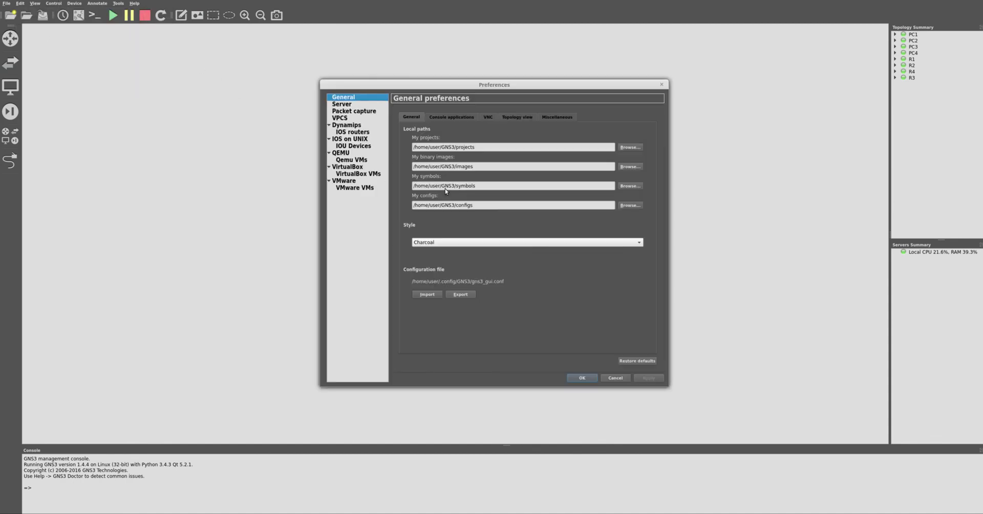
left_click(443, 117)
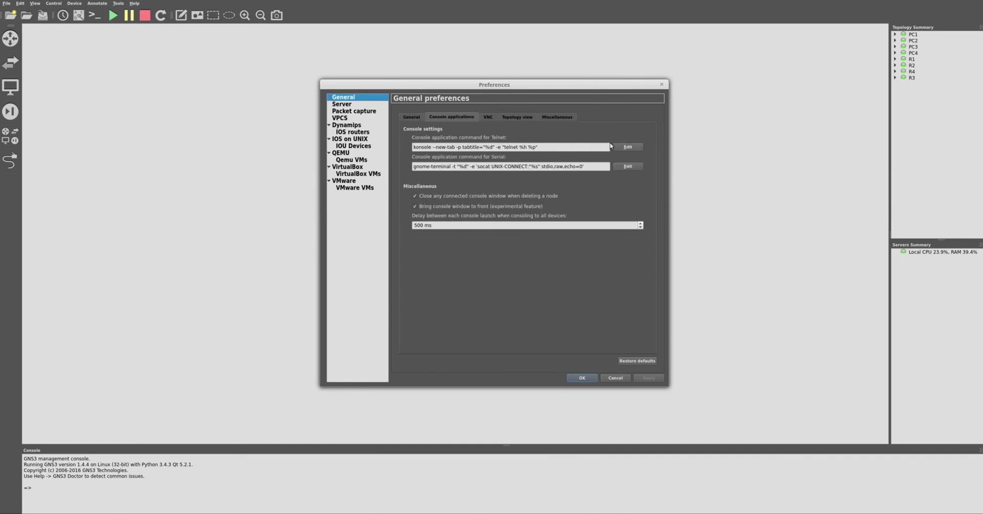
left_click(636, 148)
left_click(461, 173)
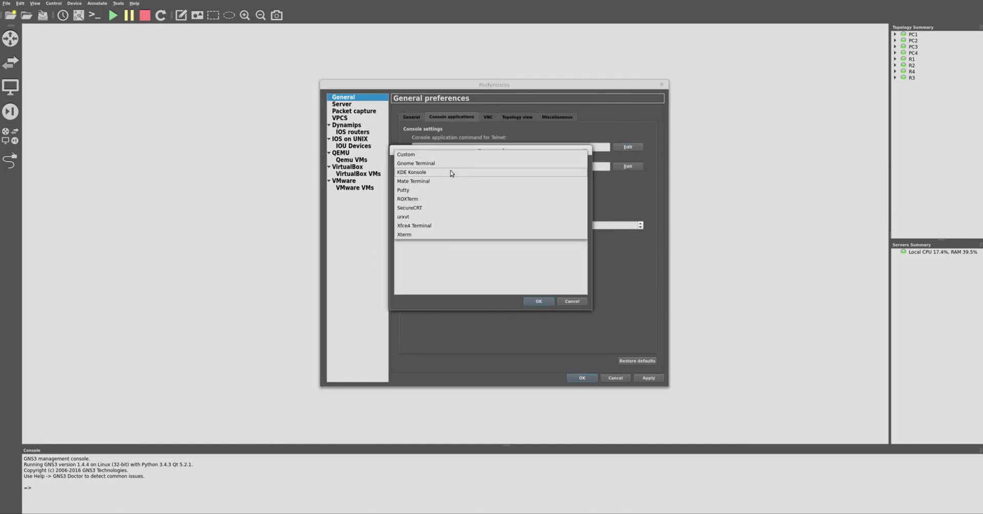
left_click(438, 163)
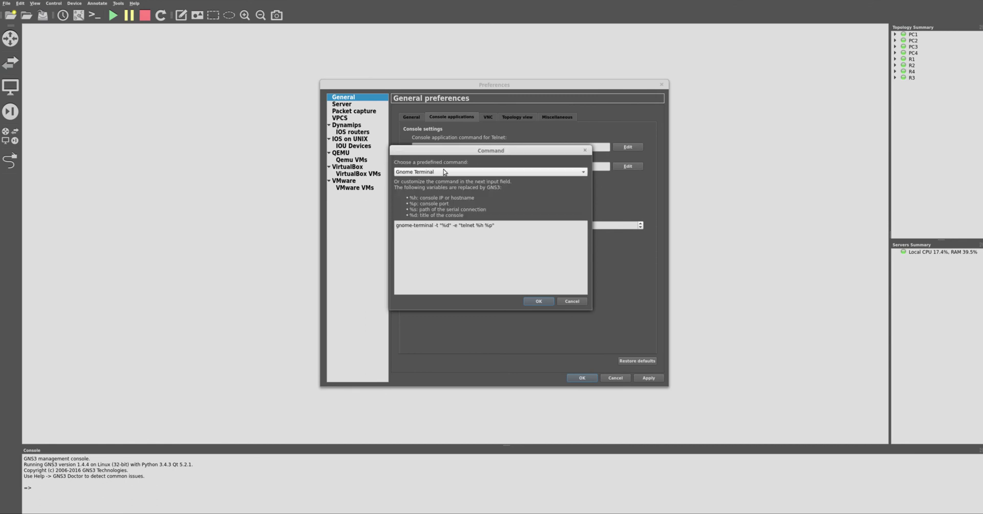
left_click(551, 305)
left_click(650, 377)
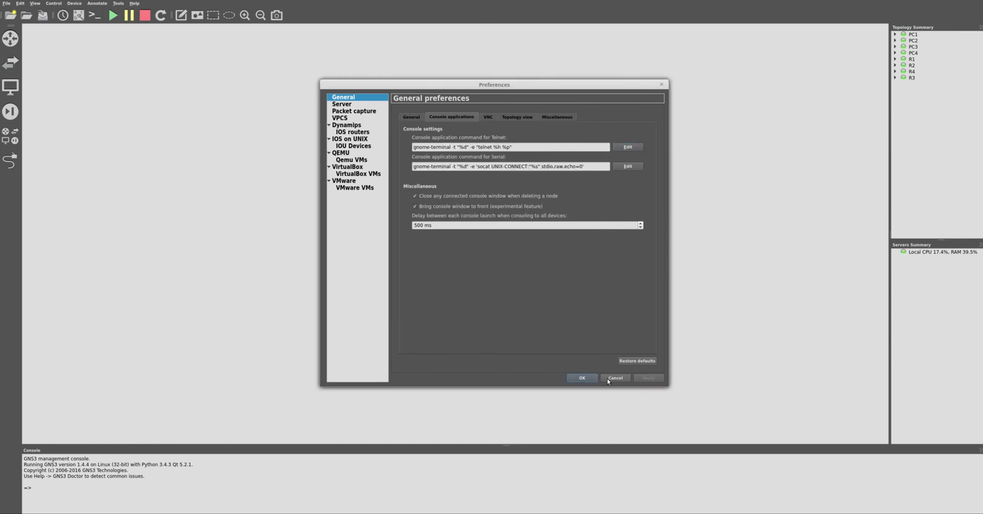
left_click(581, 379)
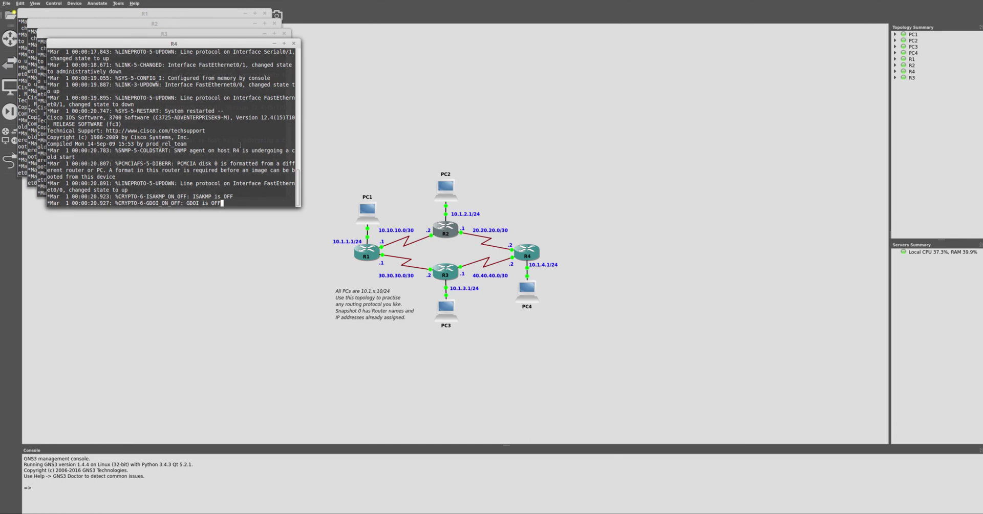
- Bring up the command prompt in router R4's console and list its interfaces with the abbreviated command sh ip int br
key("Return")
key("Return")
key("Return")
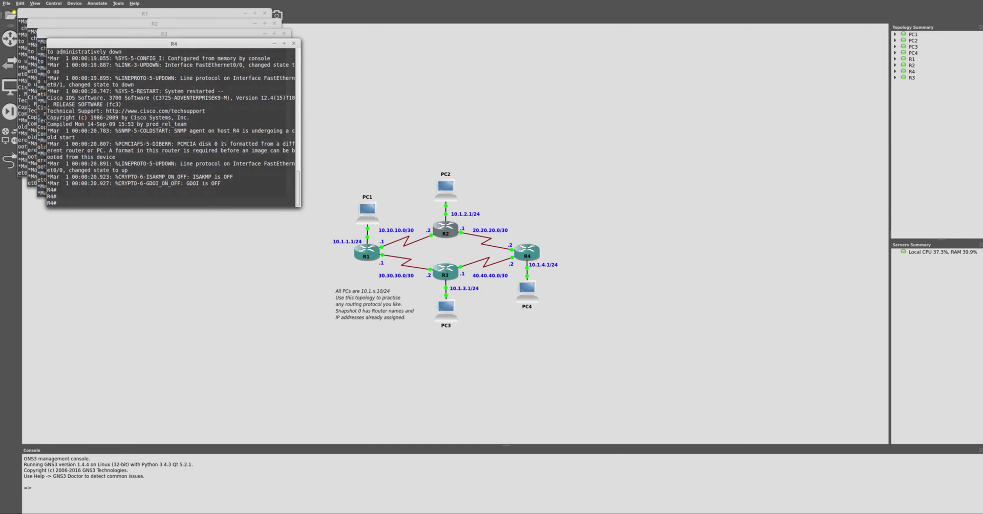
key("Return")
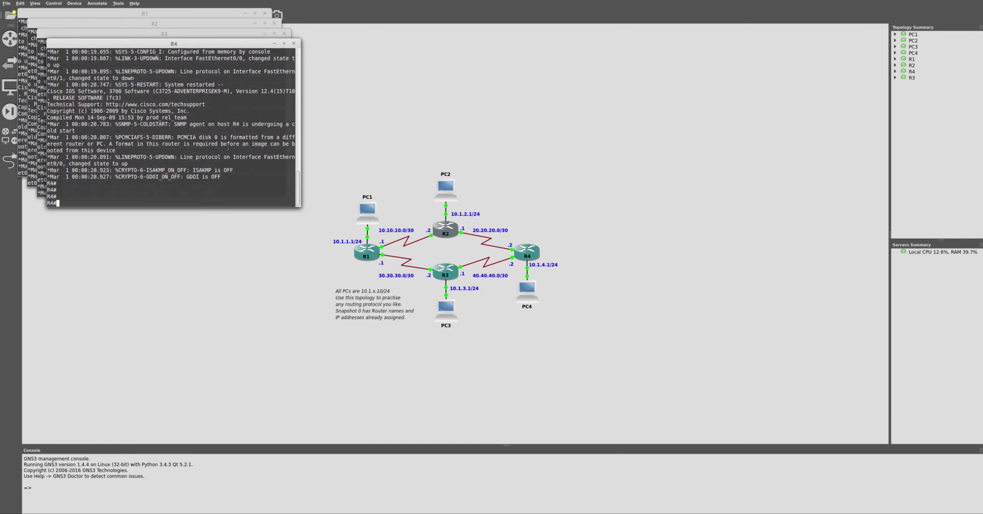
type("sh ip int br")
key("Return")
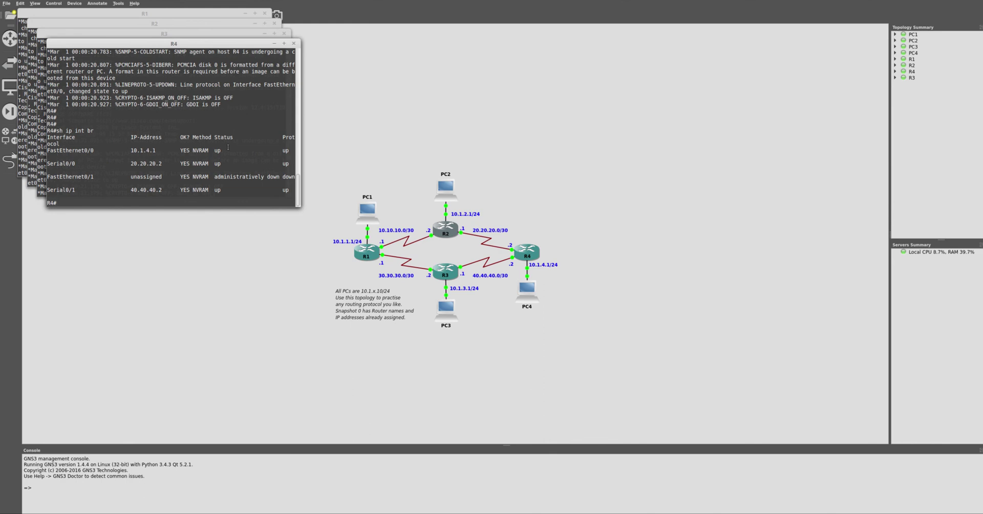
- Build the full command show ip interface brief on R4 using command completion and run it
type("sh")
key("Tab")
type("ip in")
key("Tab")
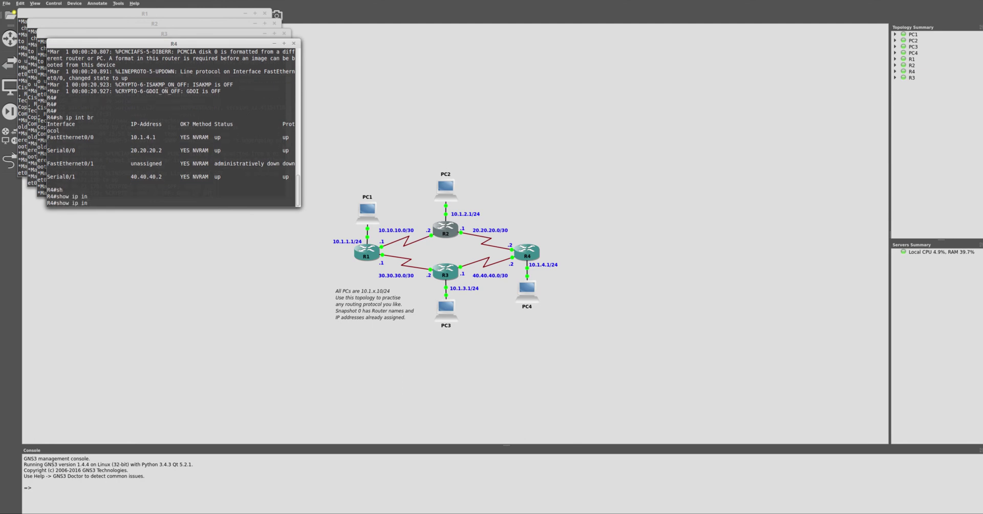
type("t")
key("Tab")
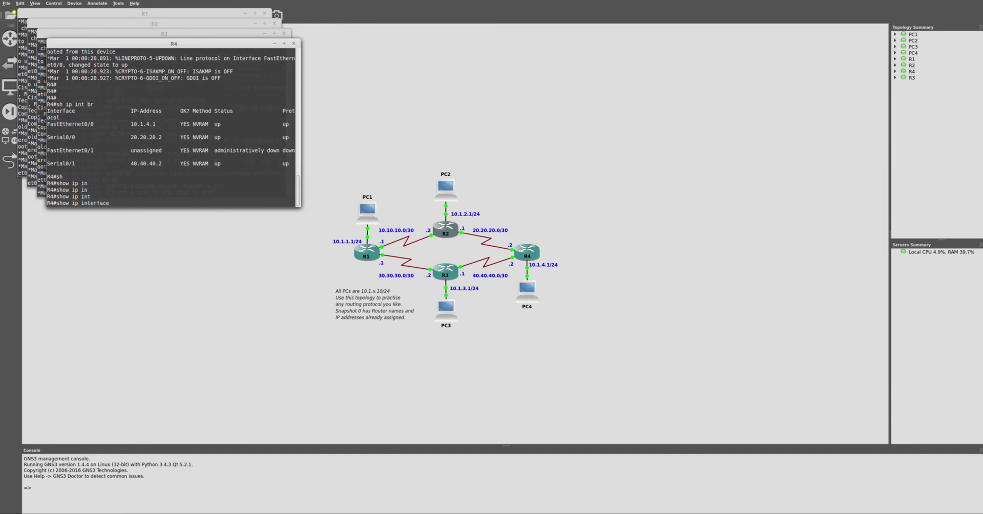
type("br")
key("Tab")
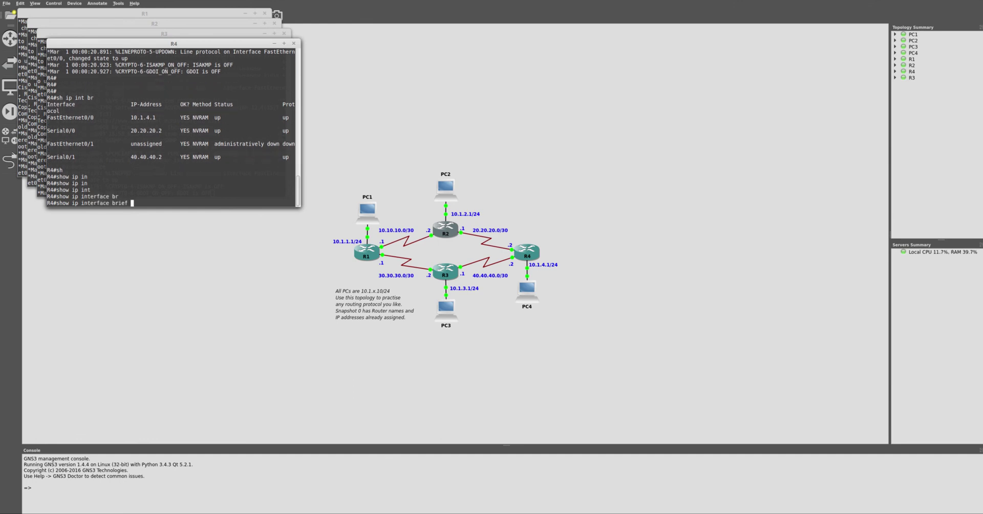
key("Return")
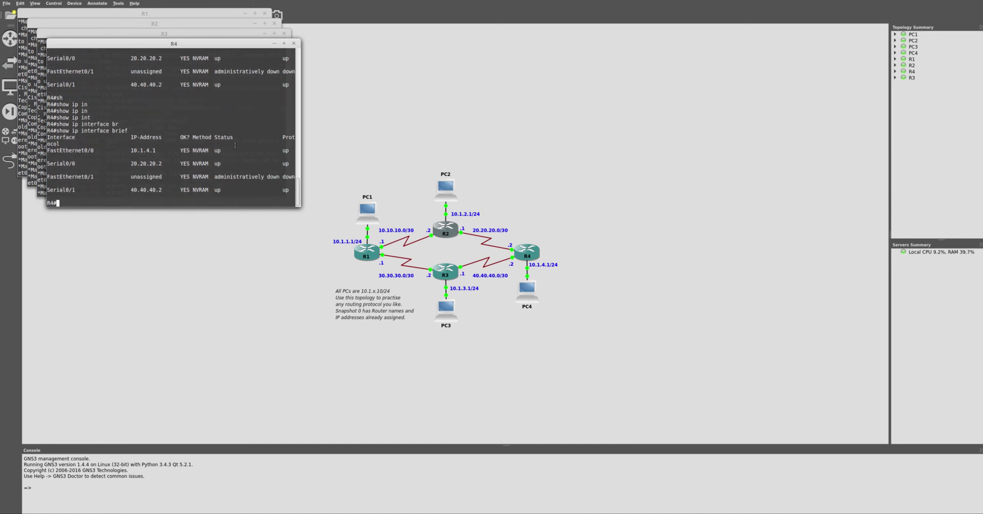
- Write the closing message "Ok good luck" at R4's console prompt without running it
type("c")
type("Ok good ")
type("luck")
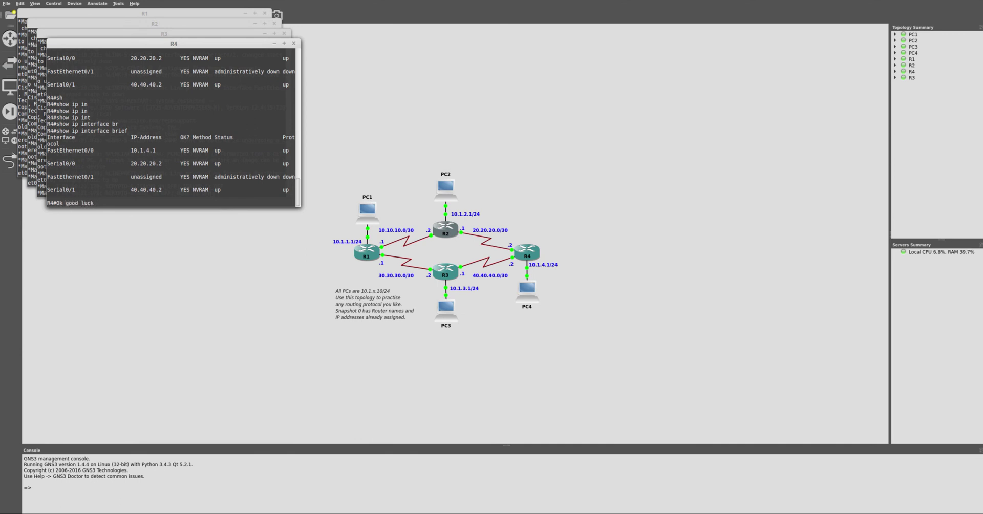